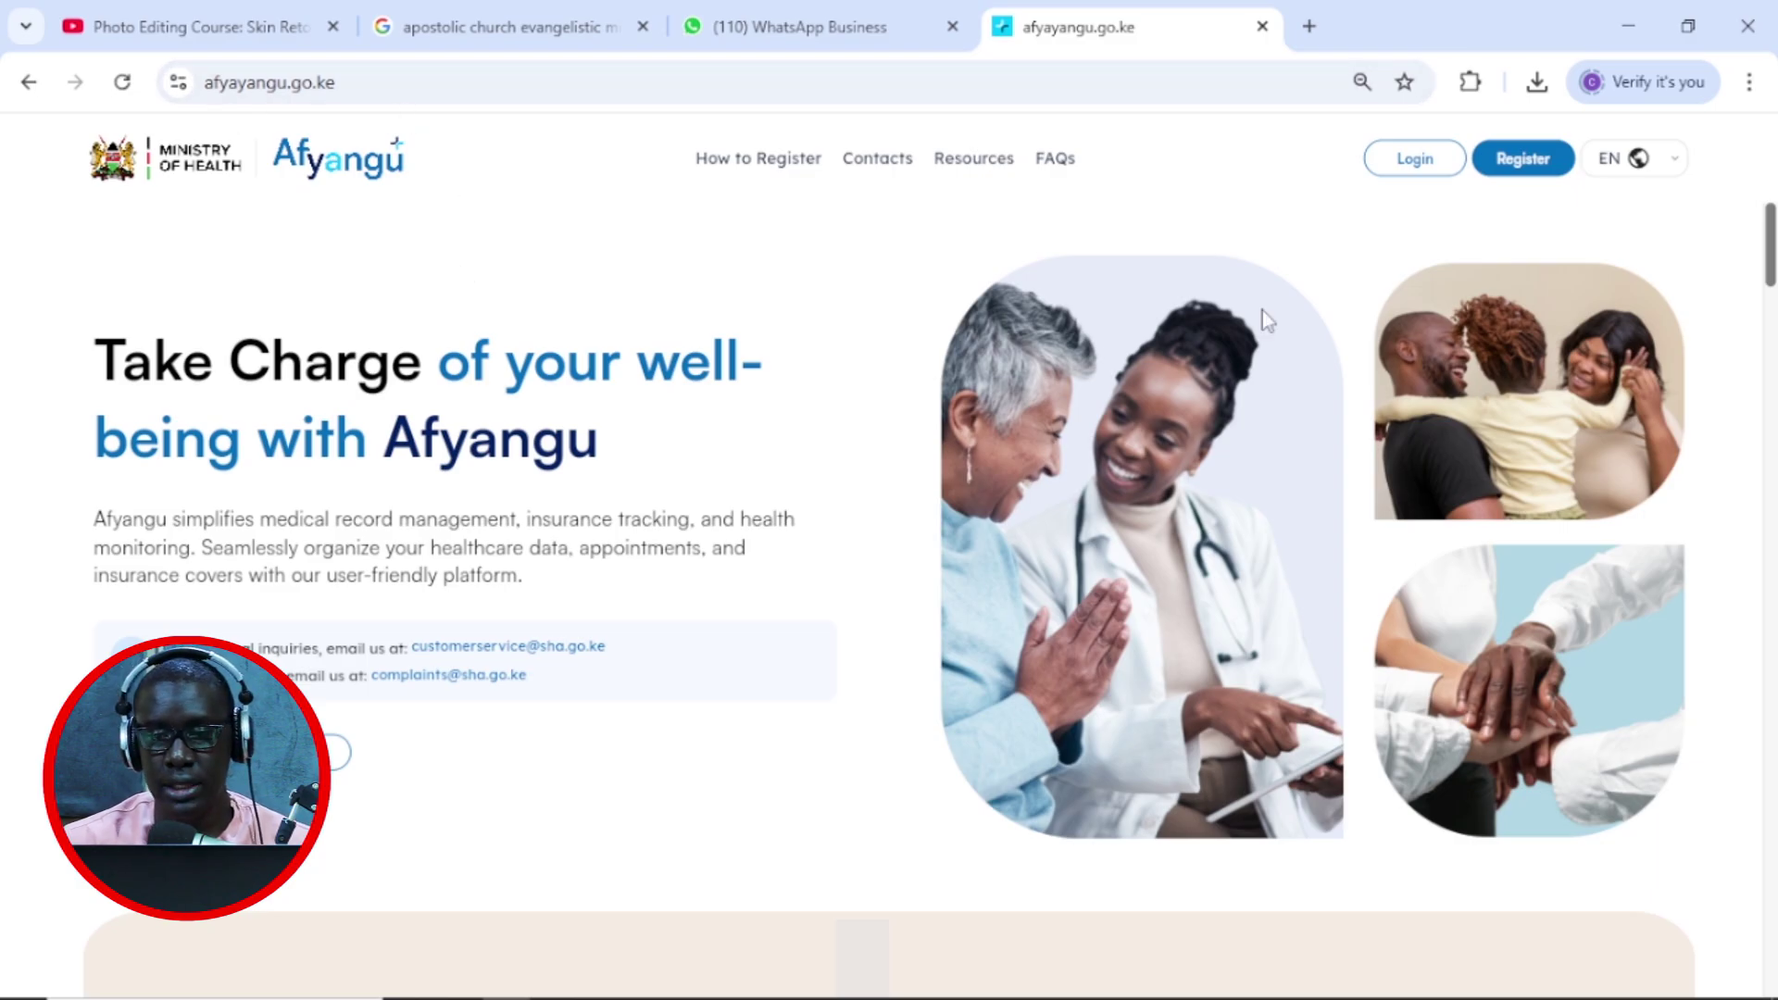
- Start a new registration, accept the terms, and choose National ID as the ID type
left_click(1522, 163)
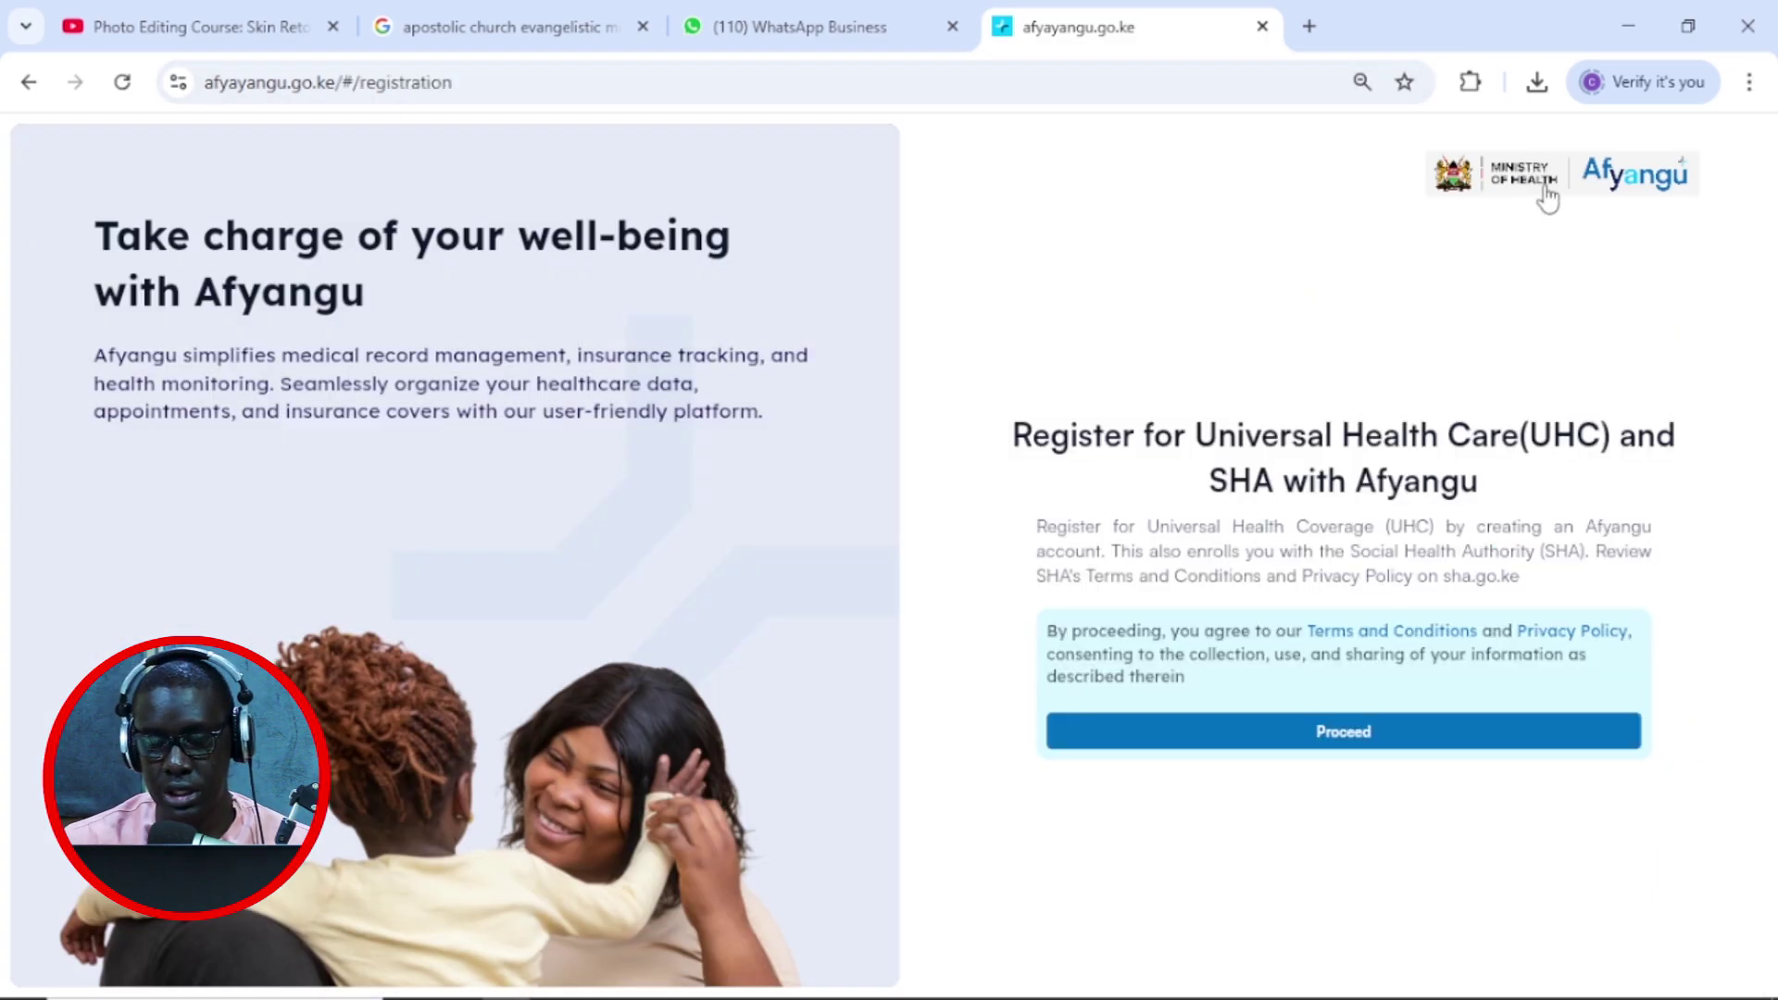
left_click(1320, 734)
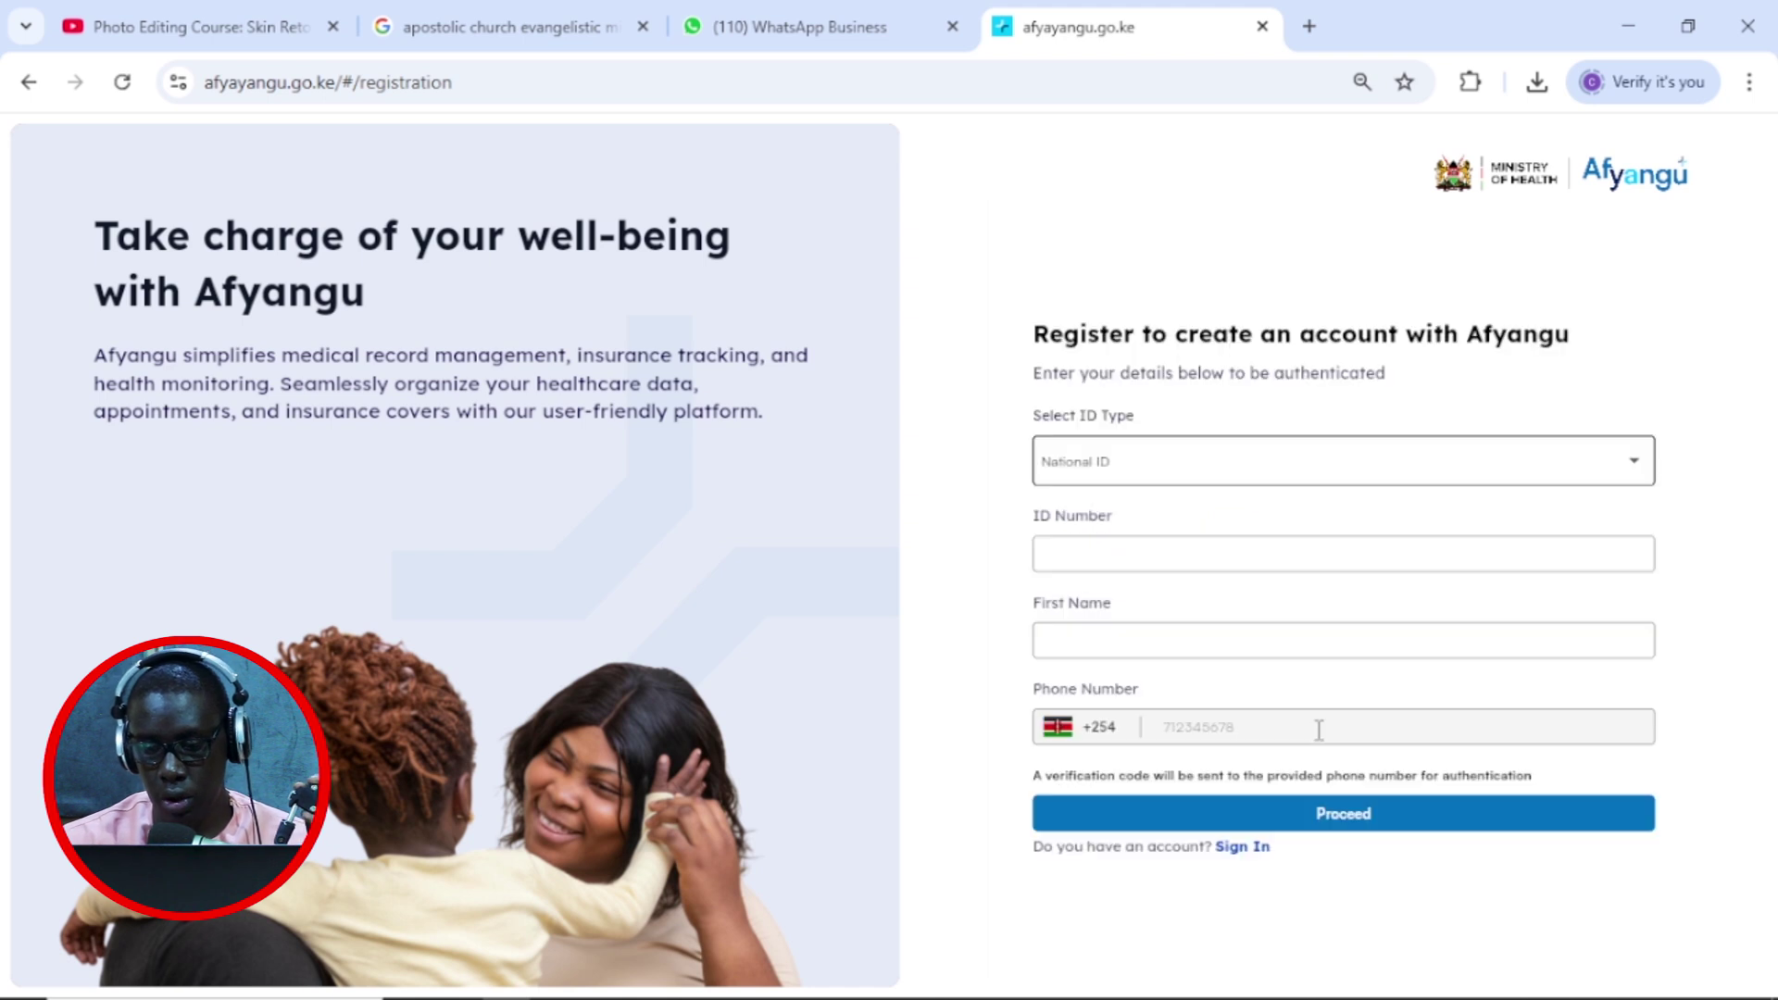
left_click(1076, 473)
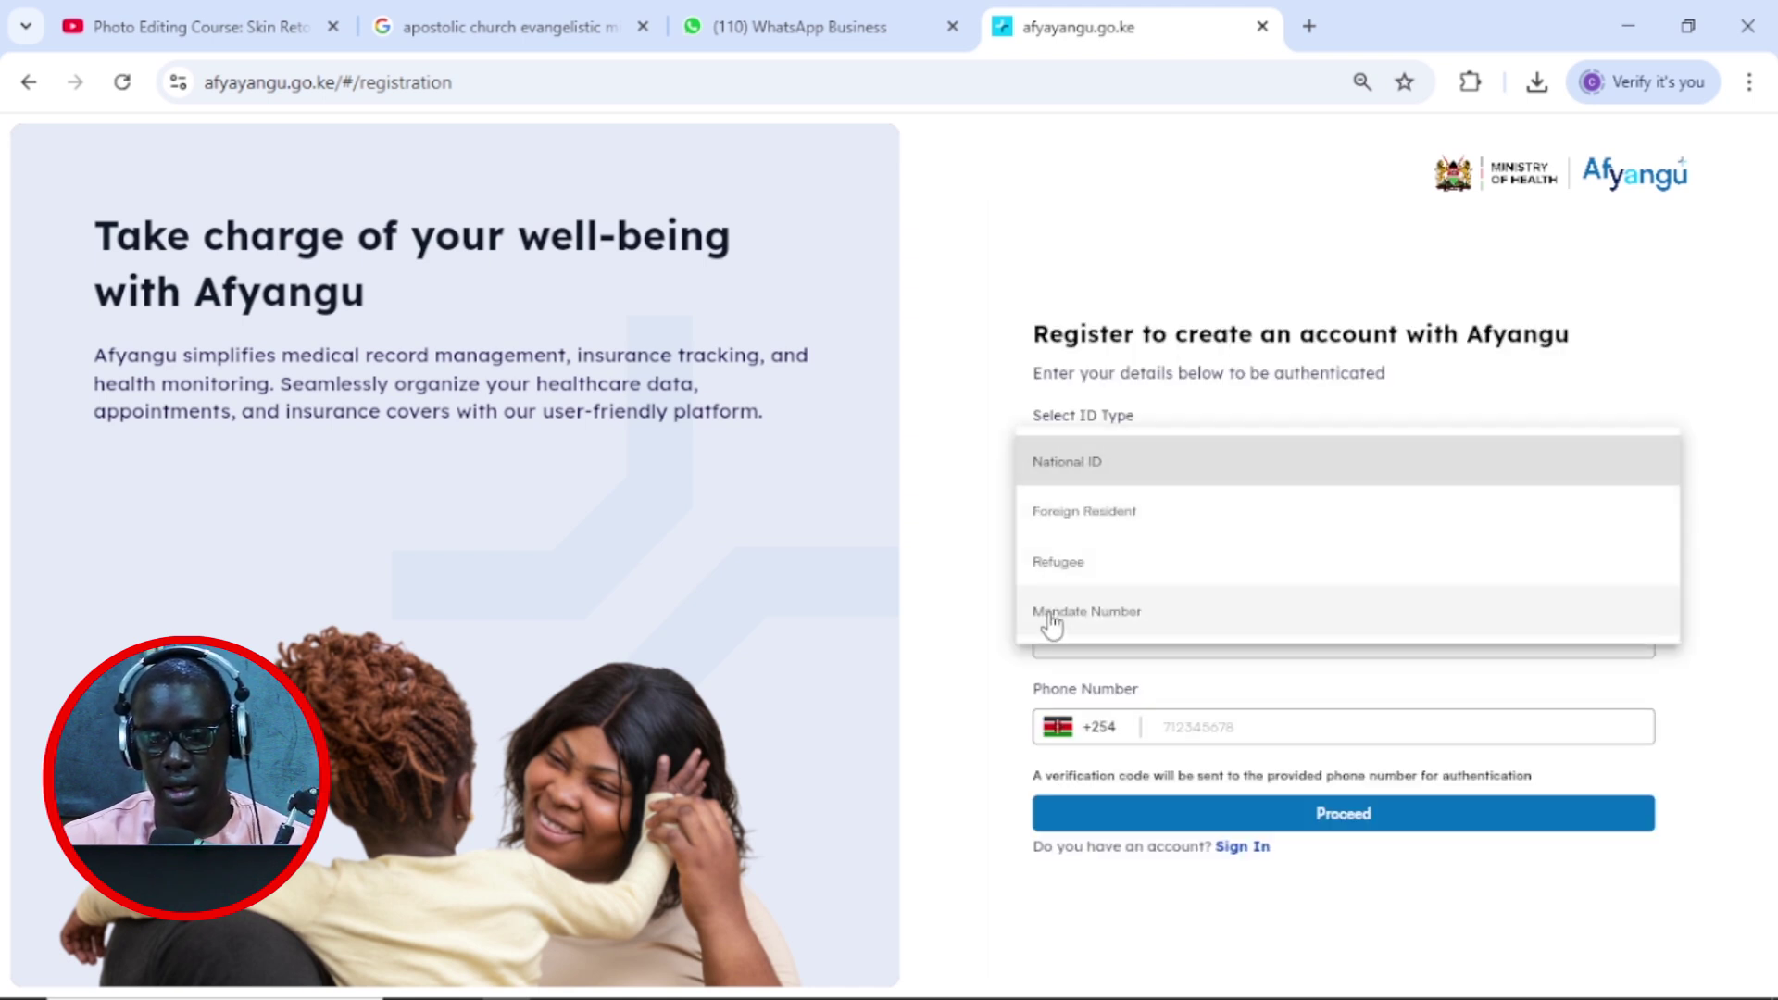
left_click(1070, 467)
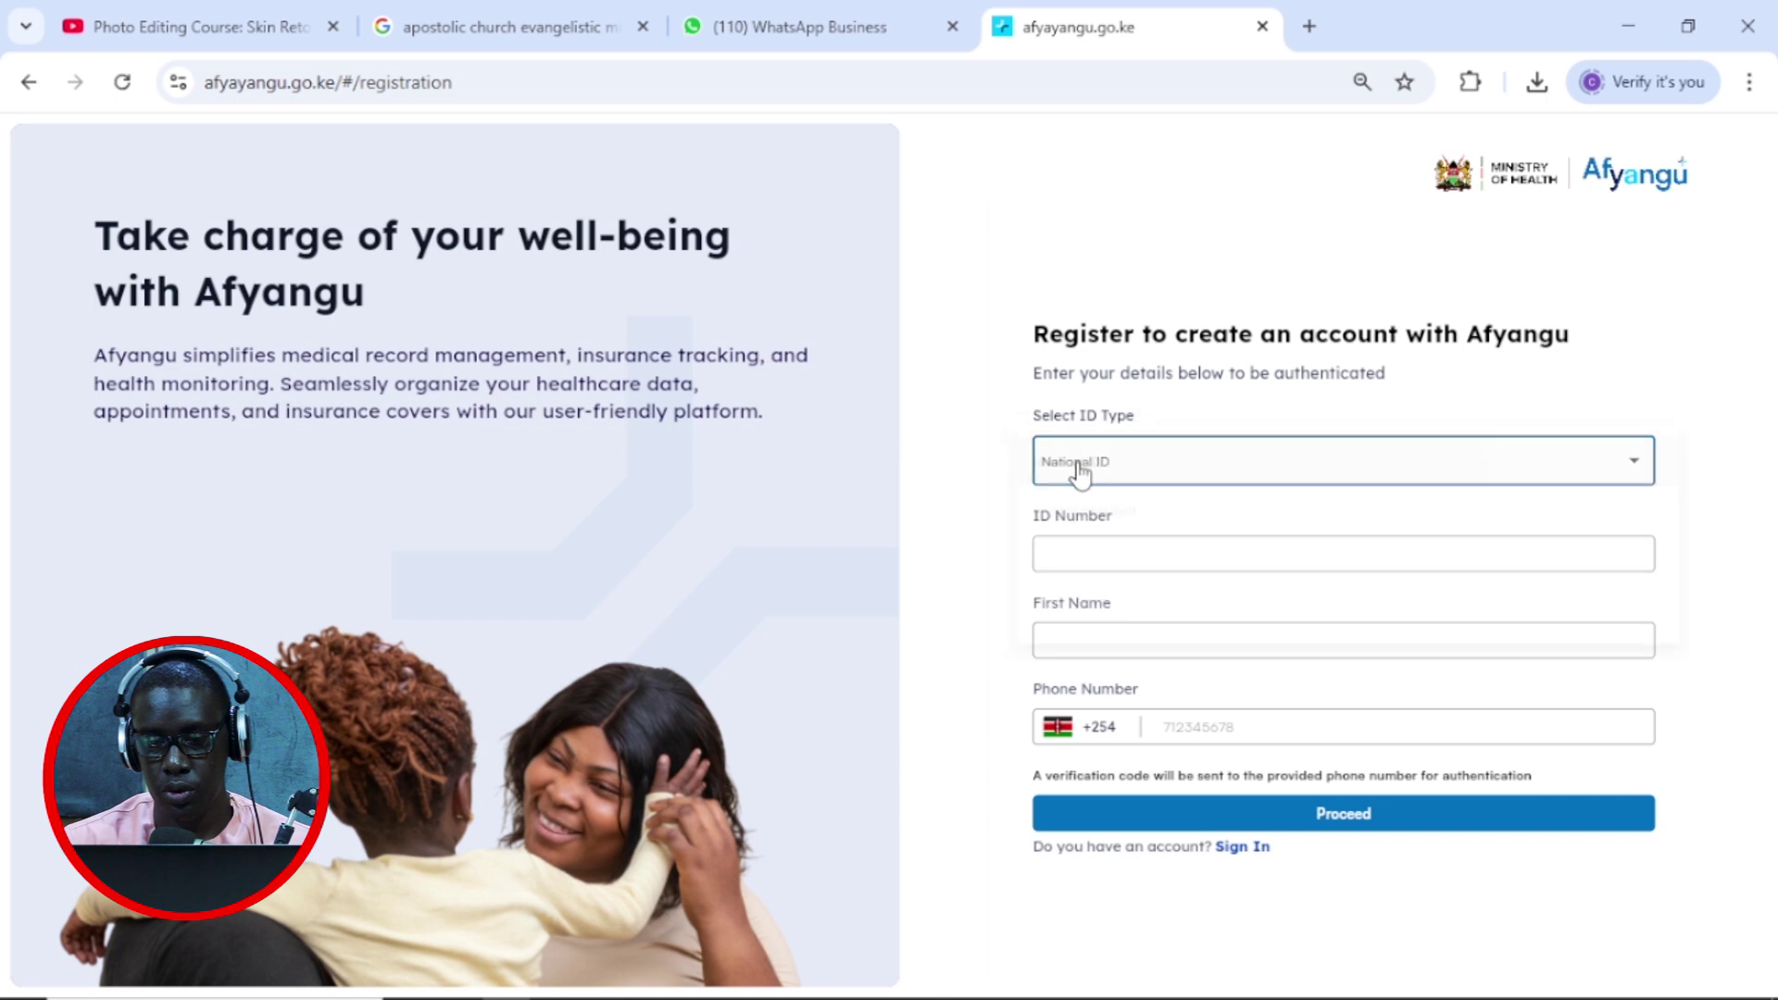
- Enter the ID number, first name and phone number, then submit the sign-up form
left_click(1175, 554)
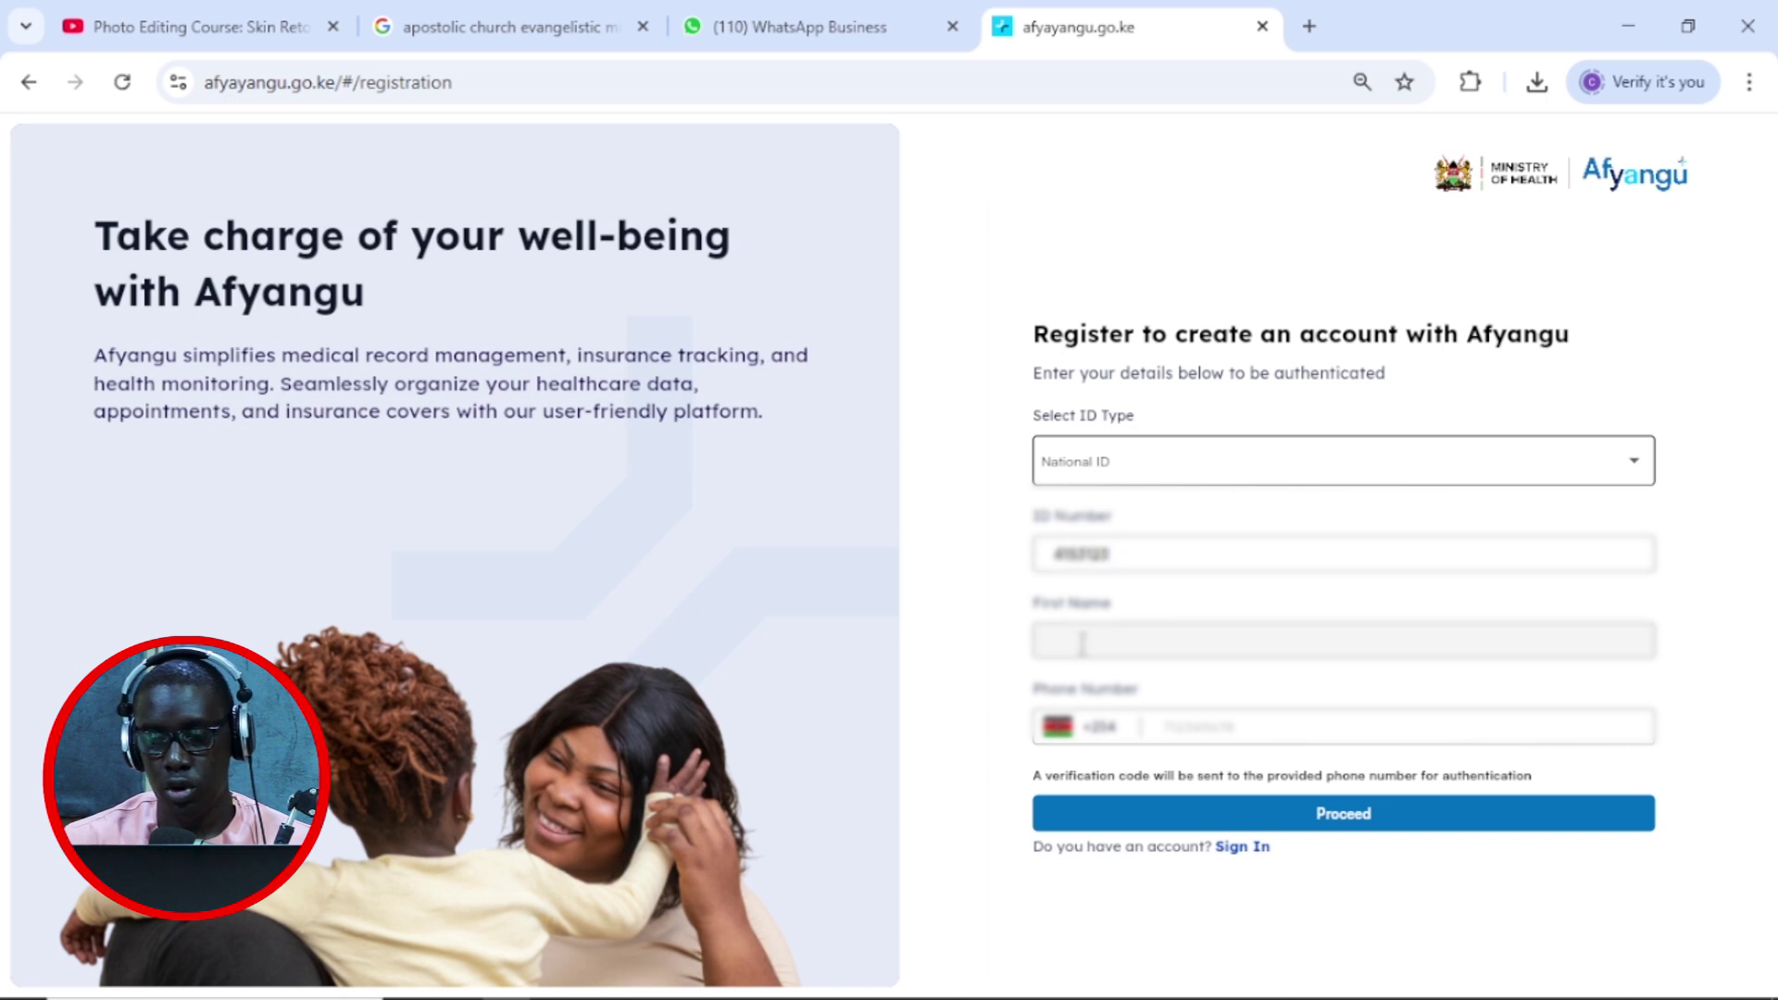
type("REGIN")
key("Tab")
key("Tab")
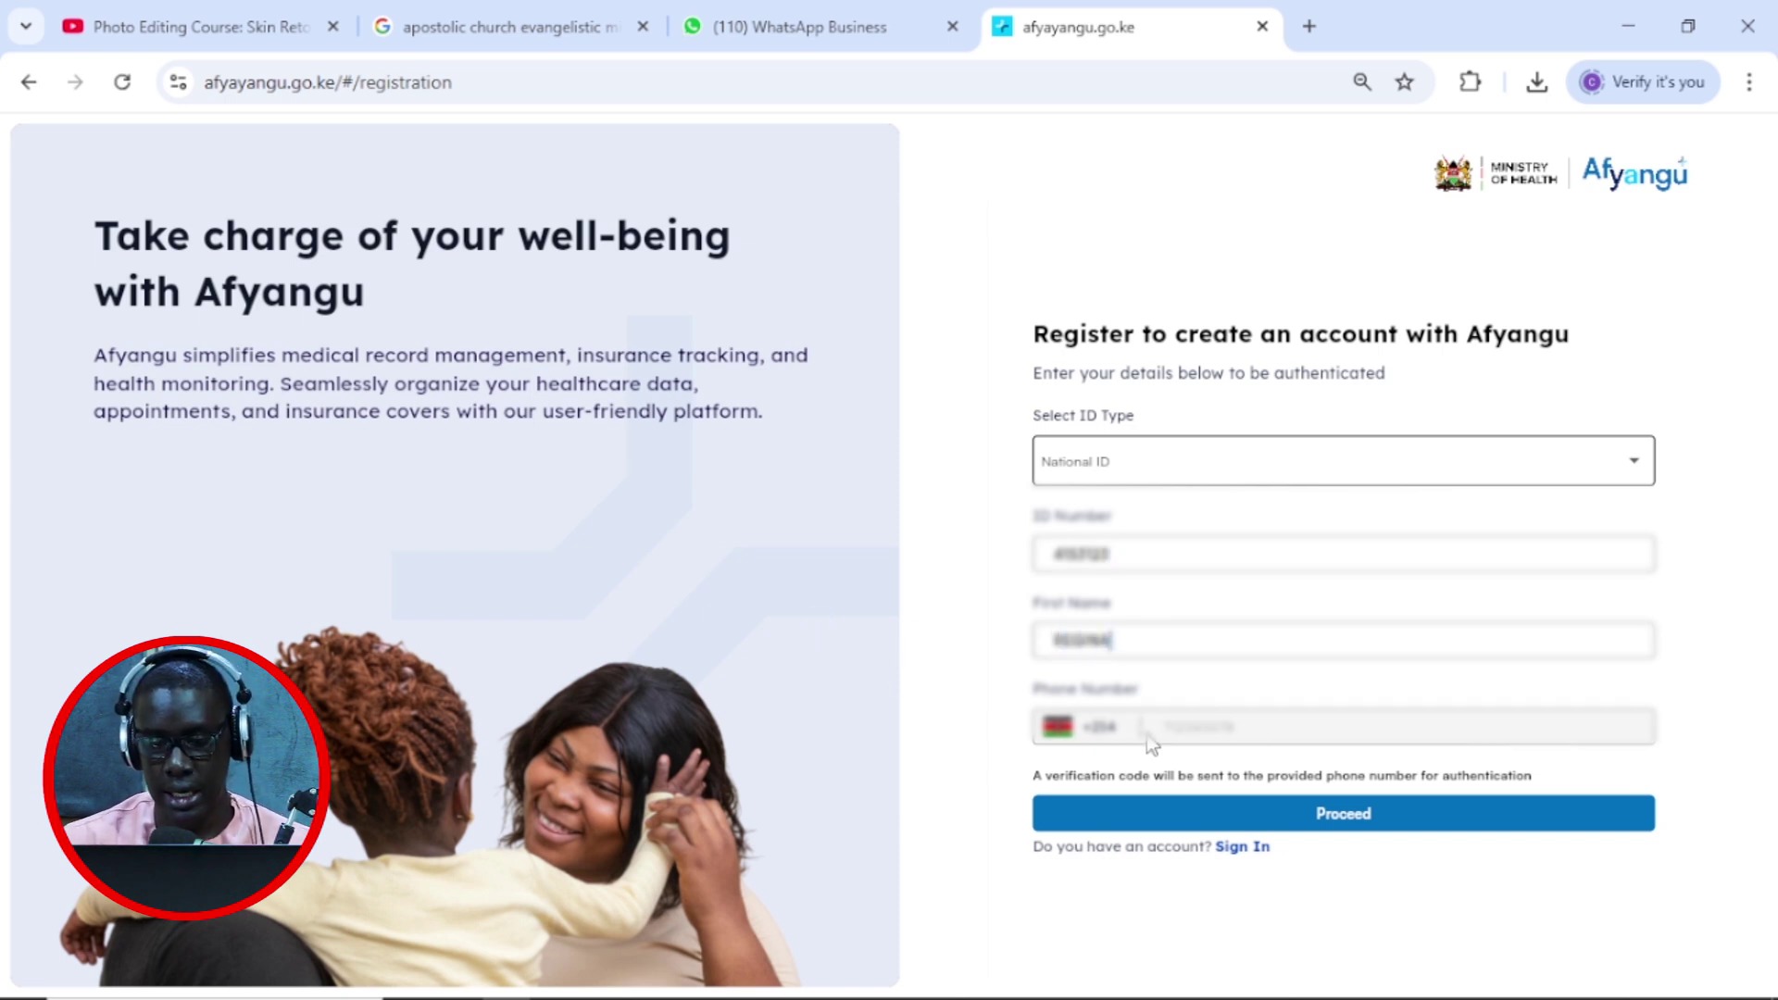
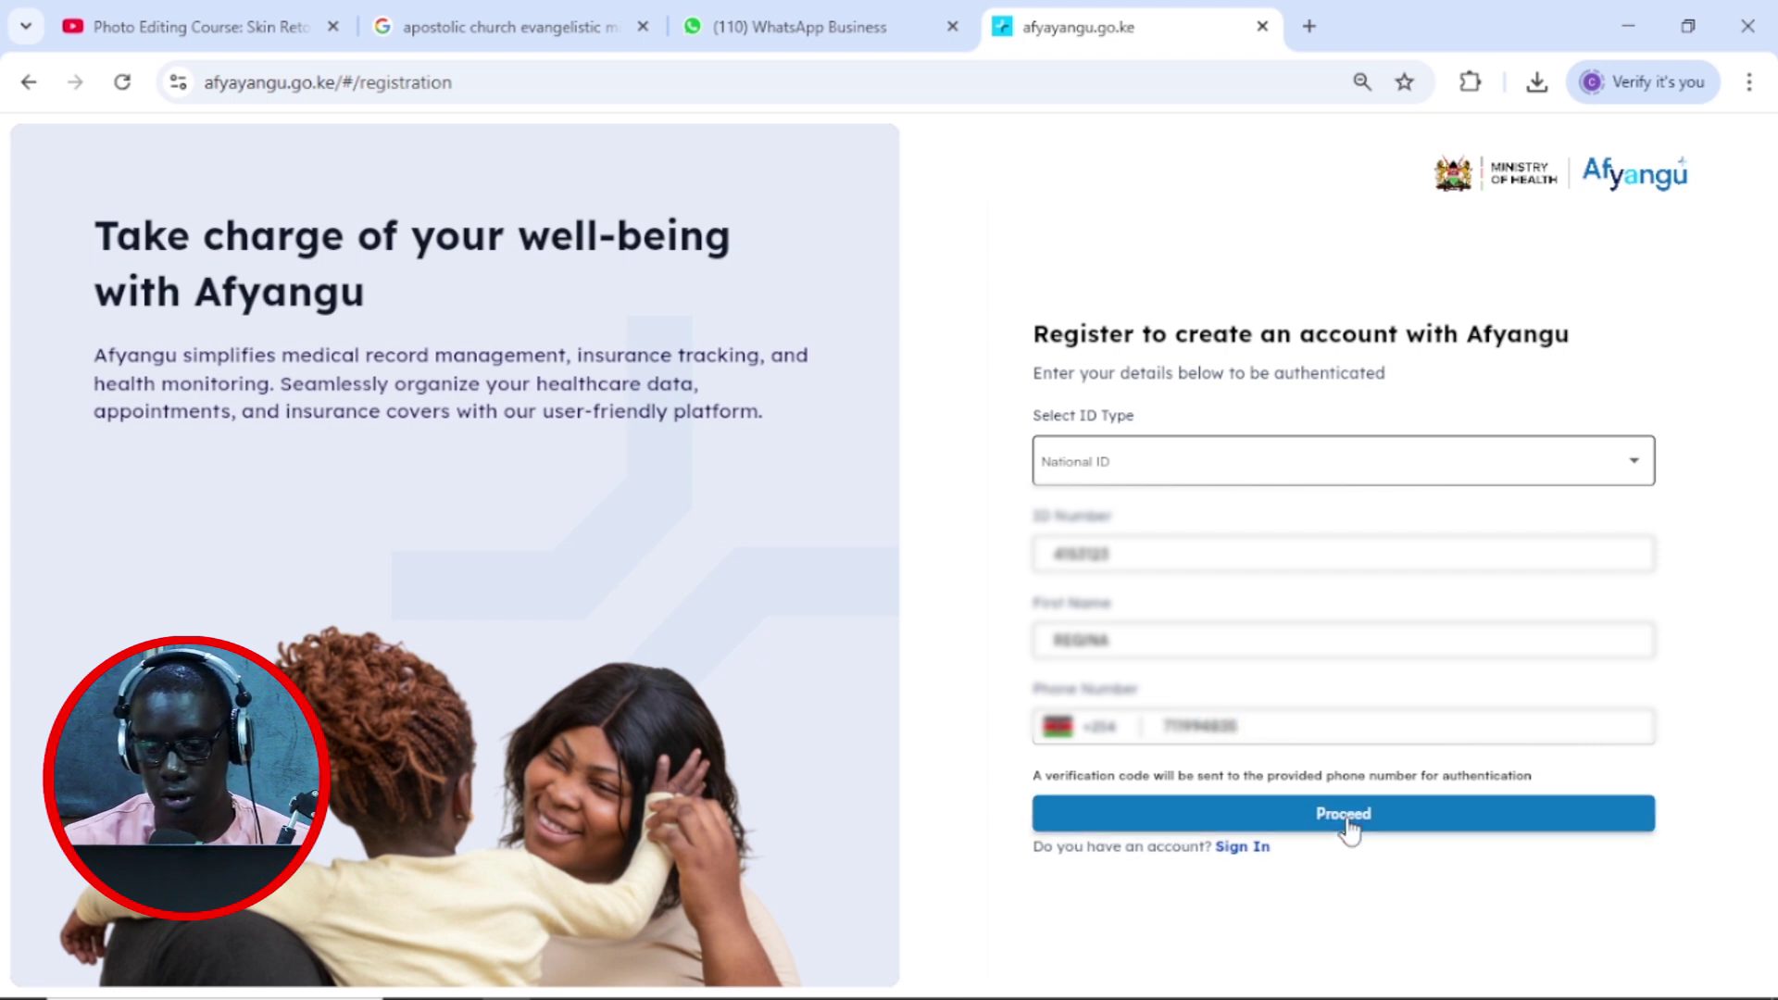
left_click(1076, 820)
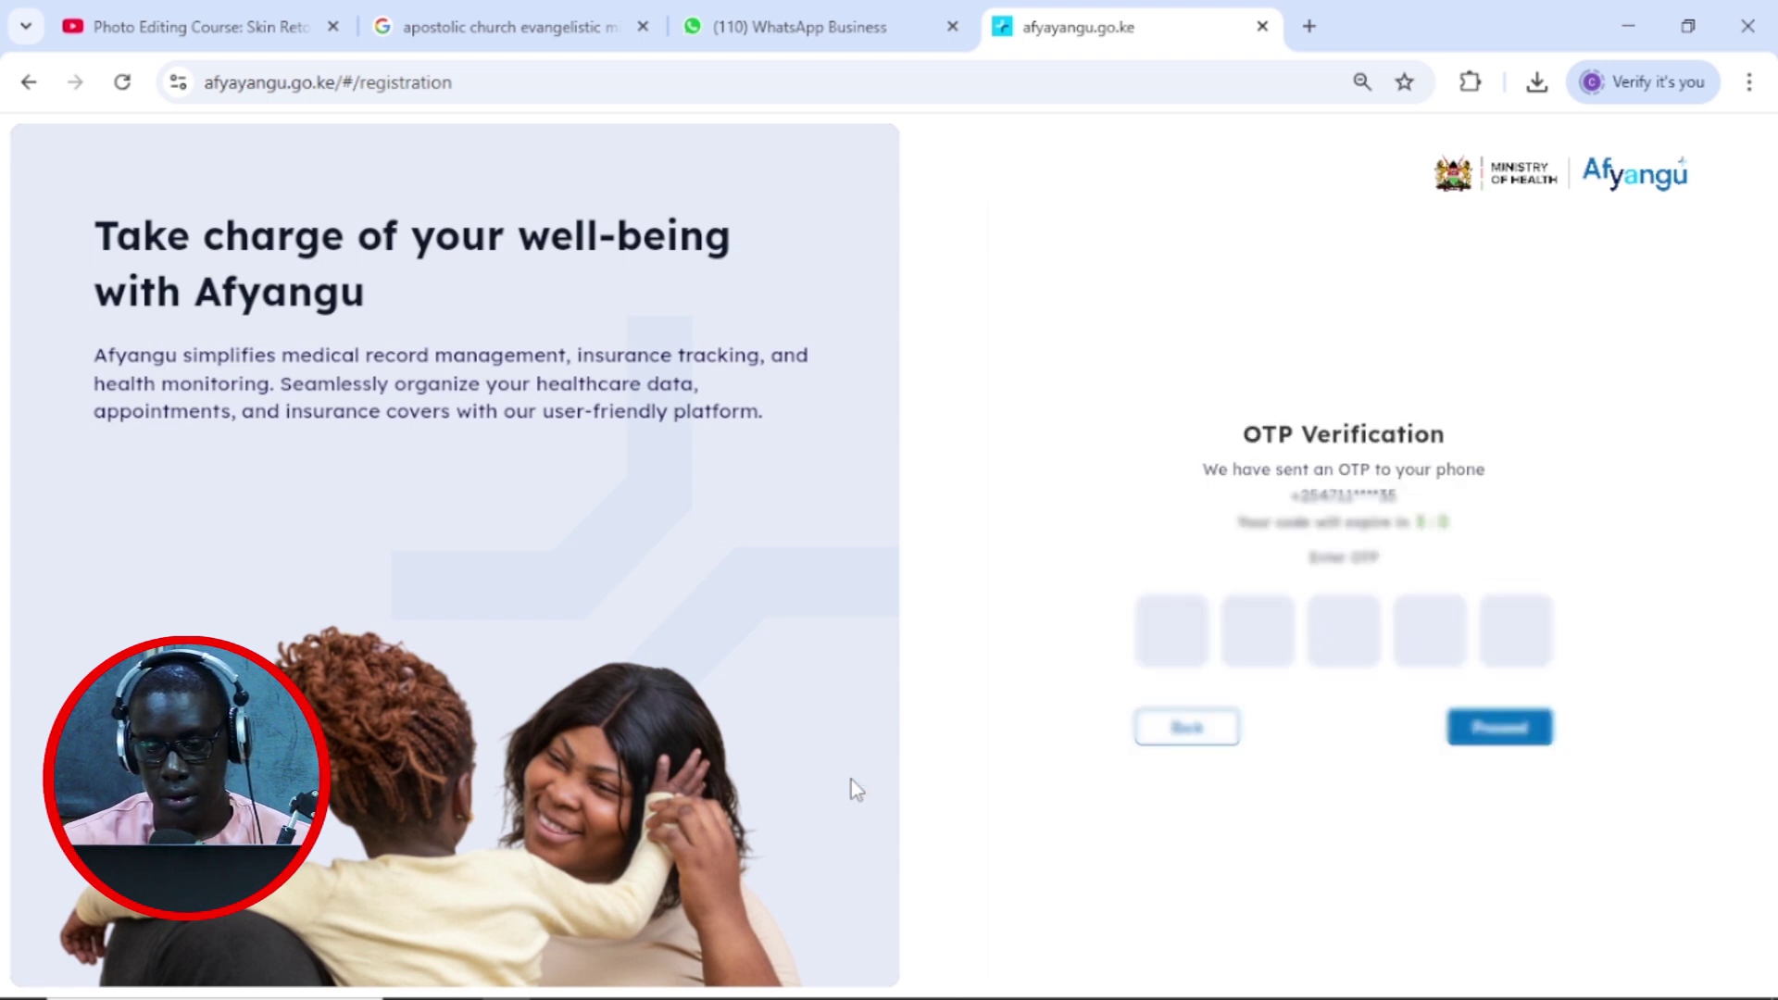
- Enter the five-digit one-time code and submit it for verification
left_click(1170, 632)
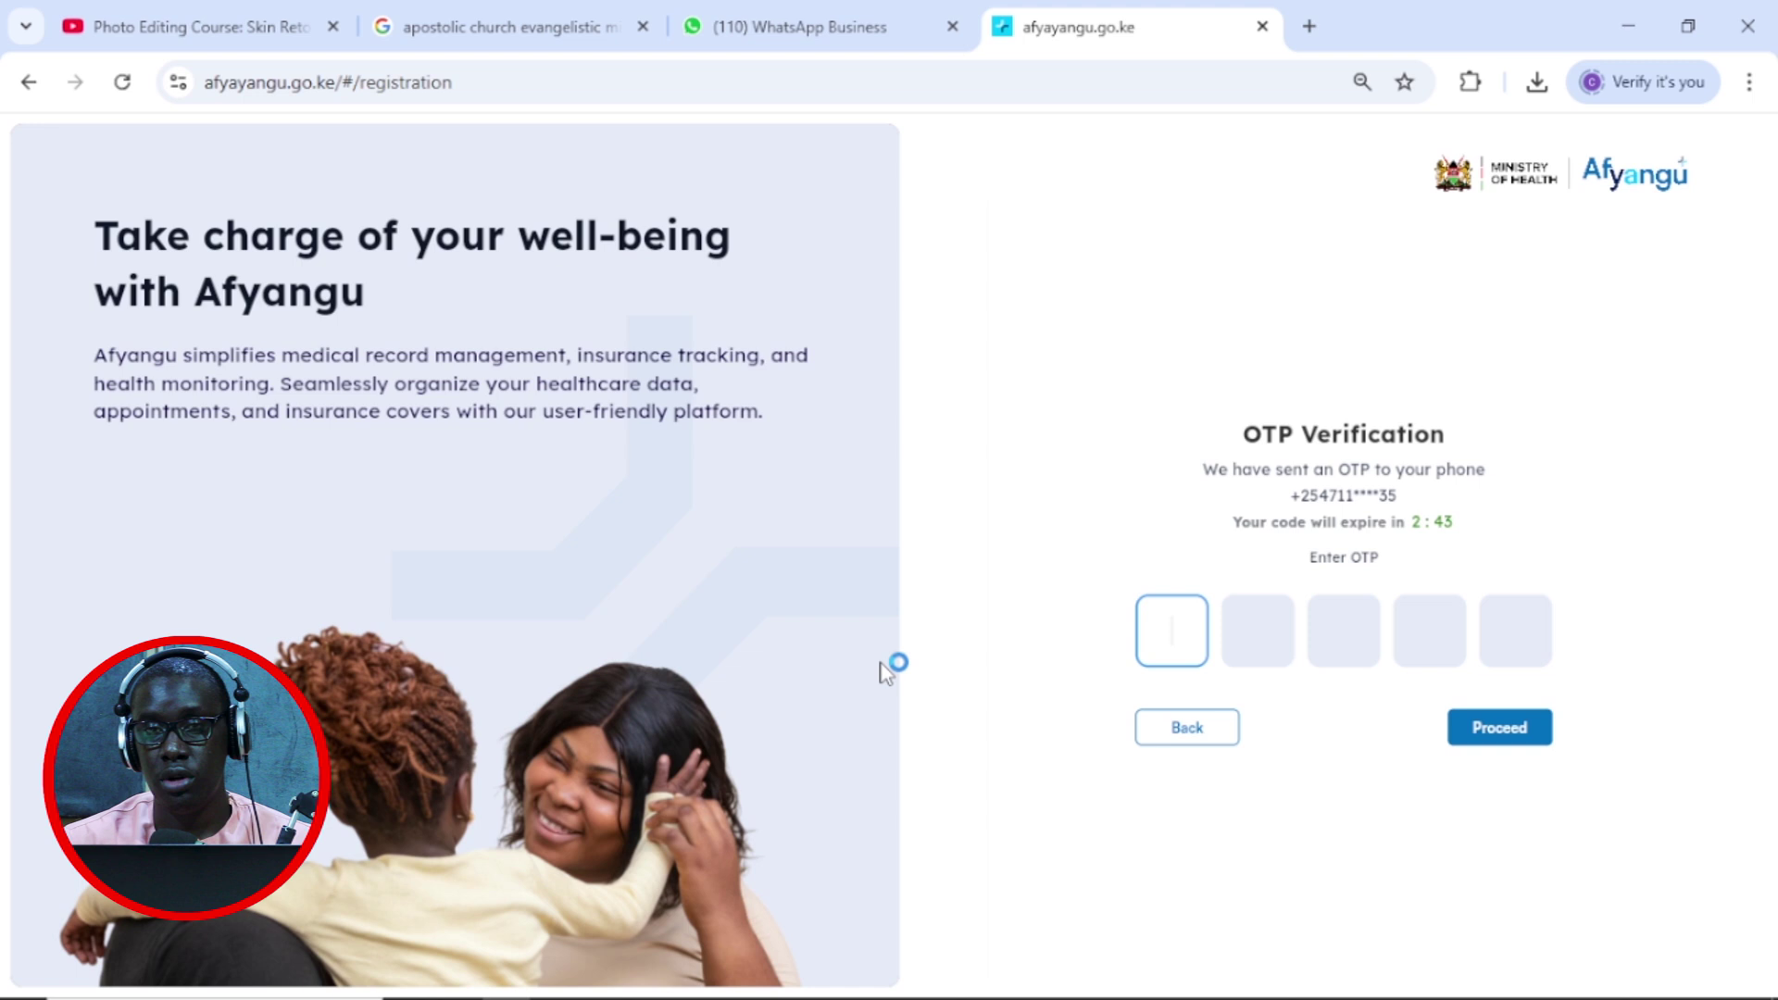
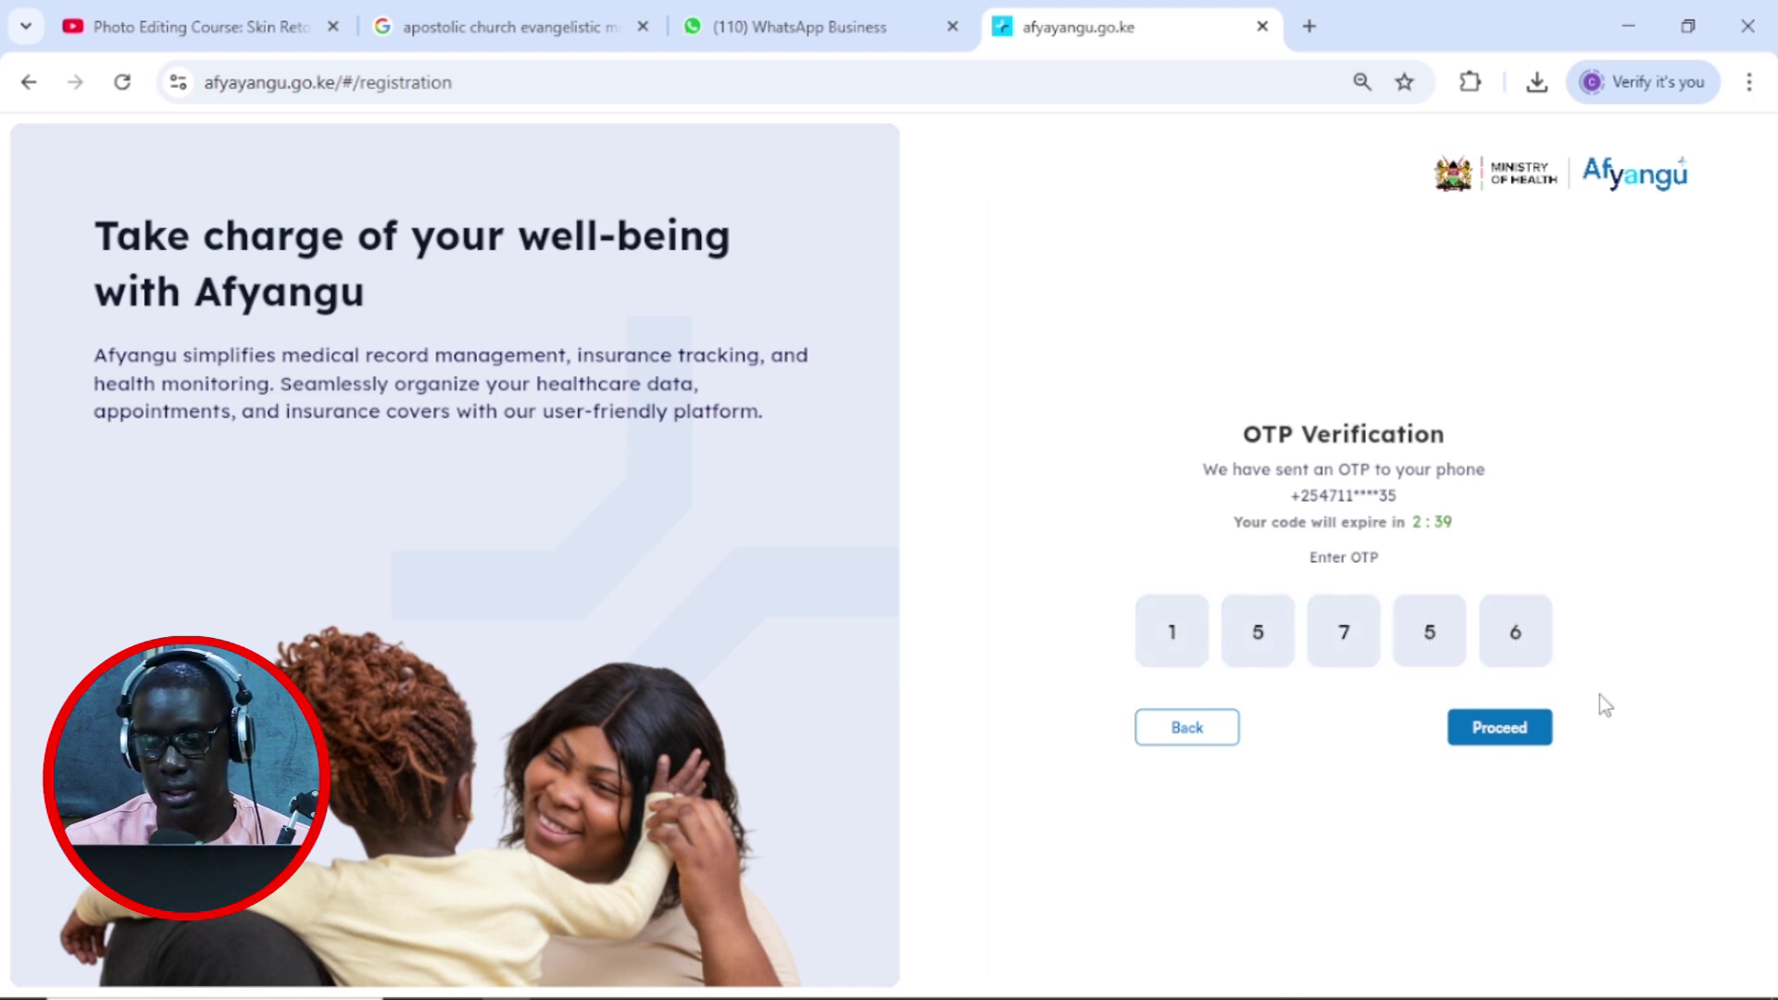
left_click(1528, 731)
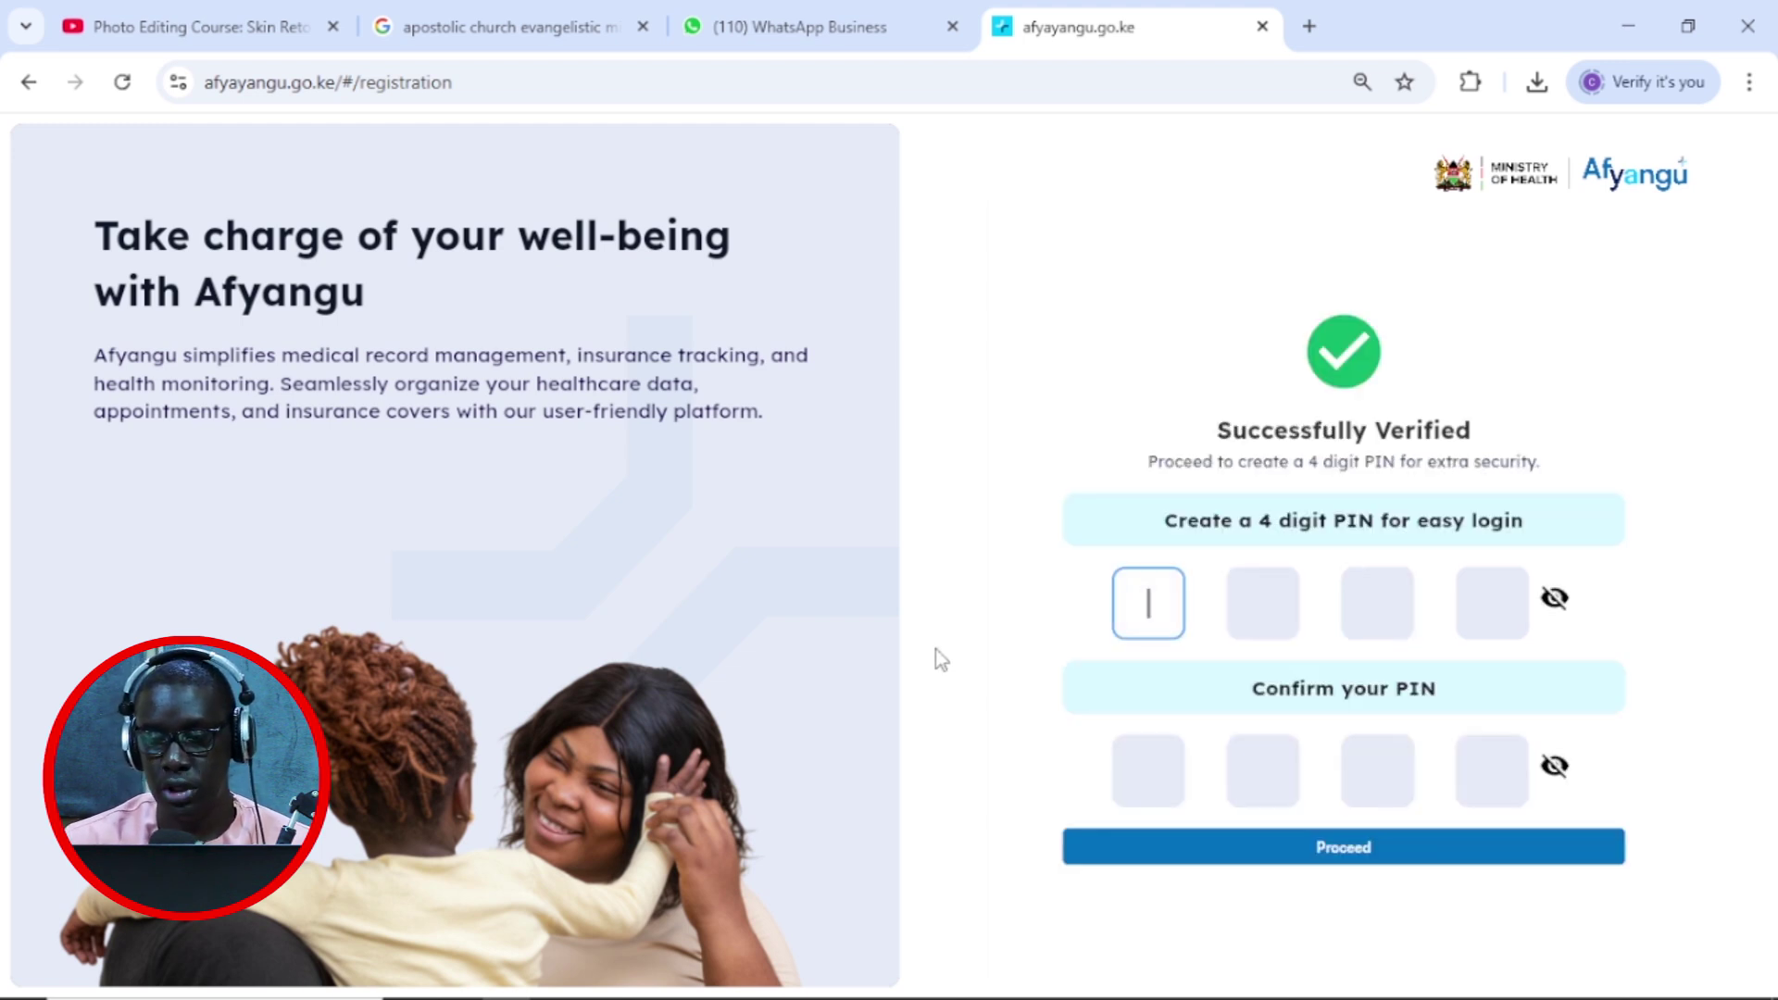
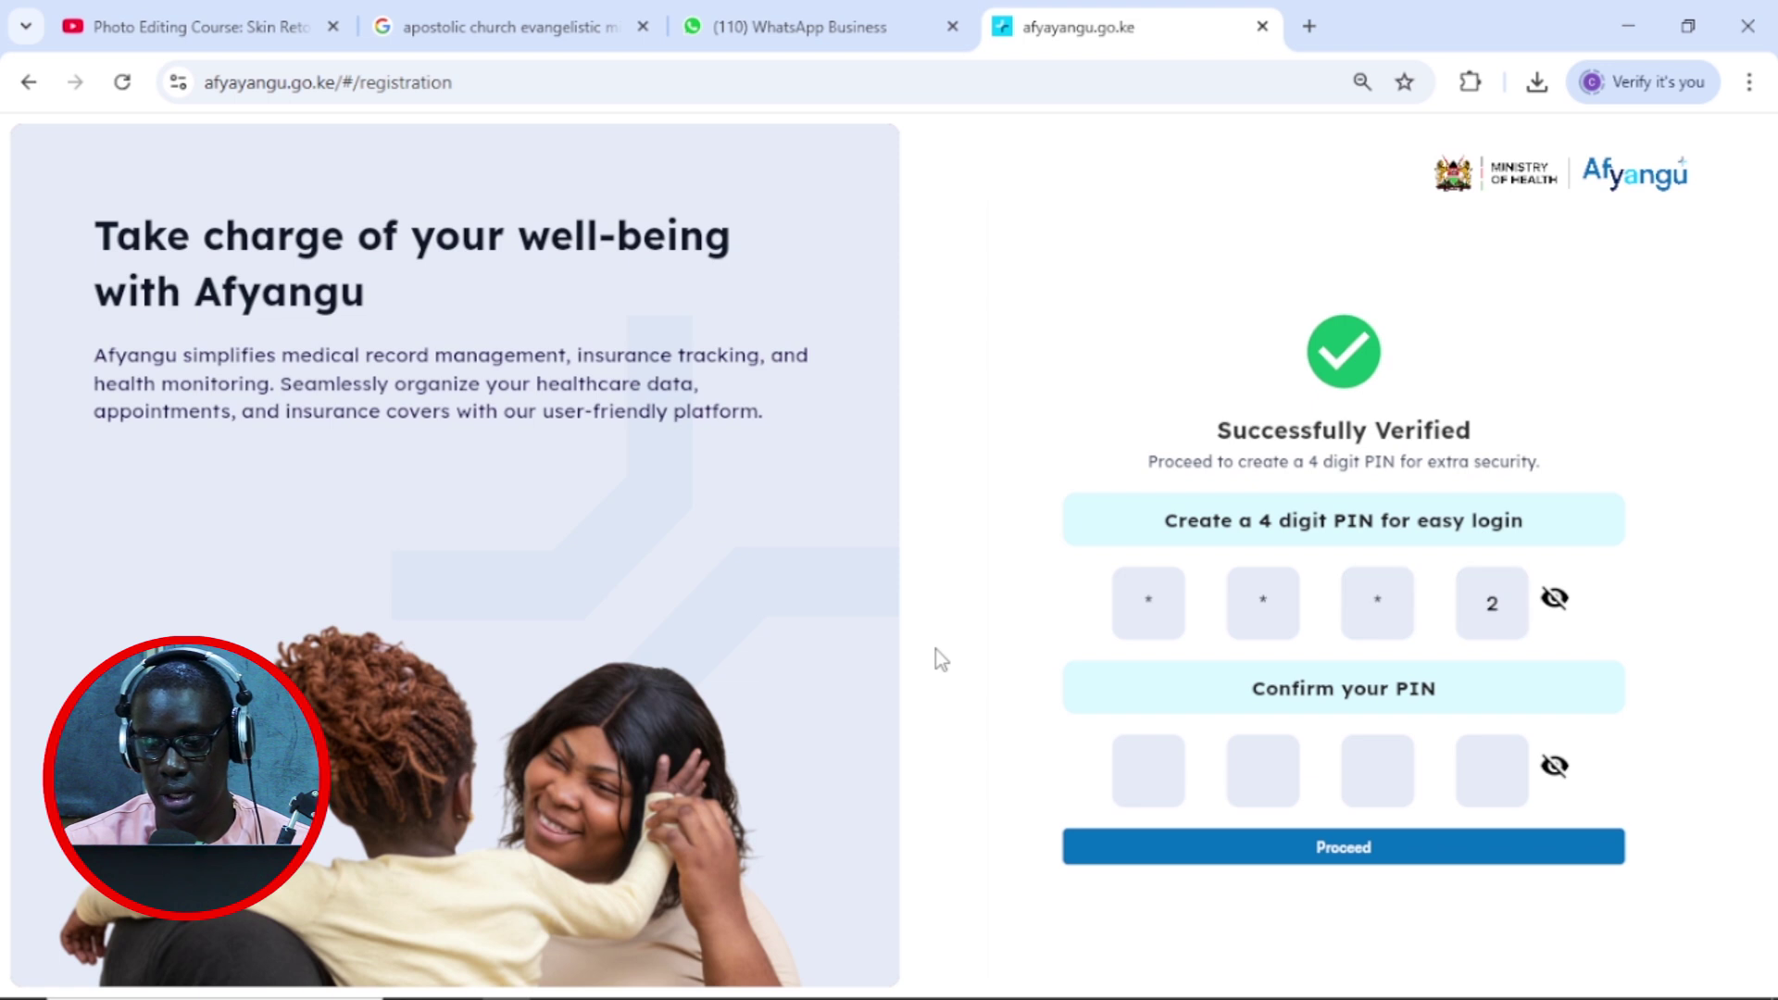
- Set a 4-digit login PIN, confirm it, and save
left_click(1165, 776)
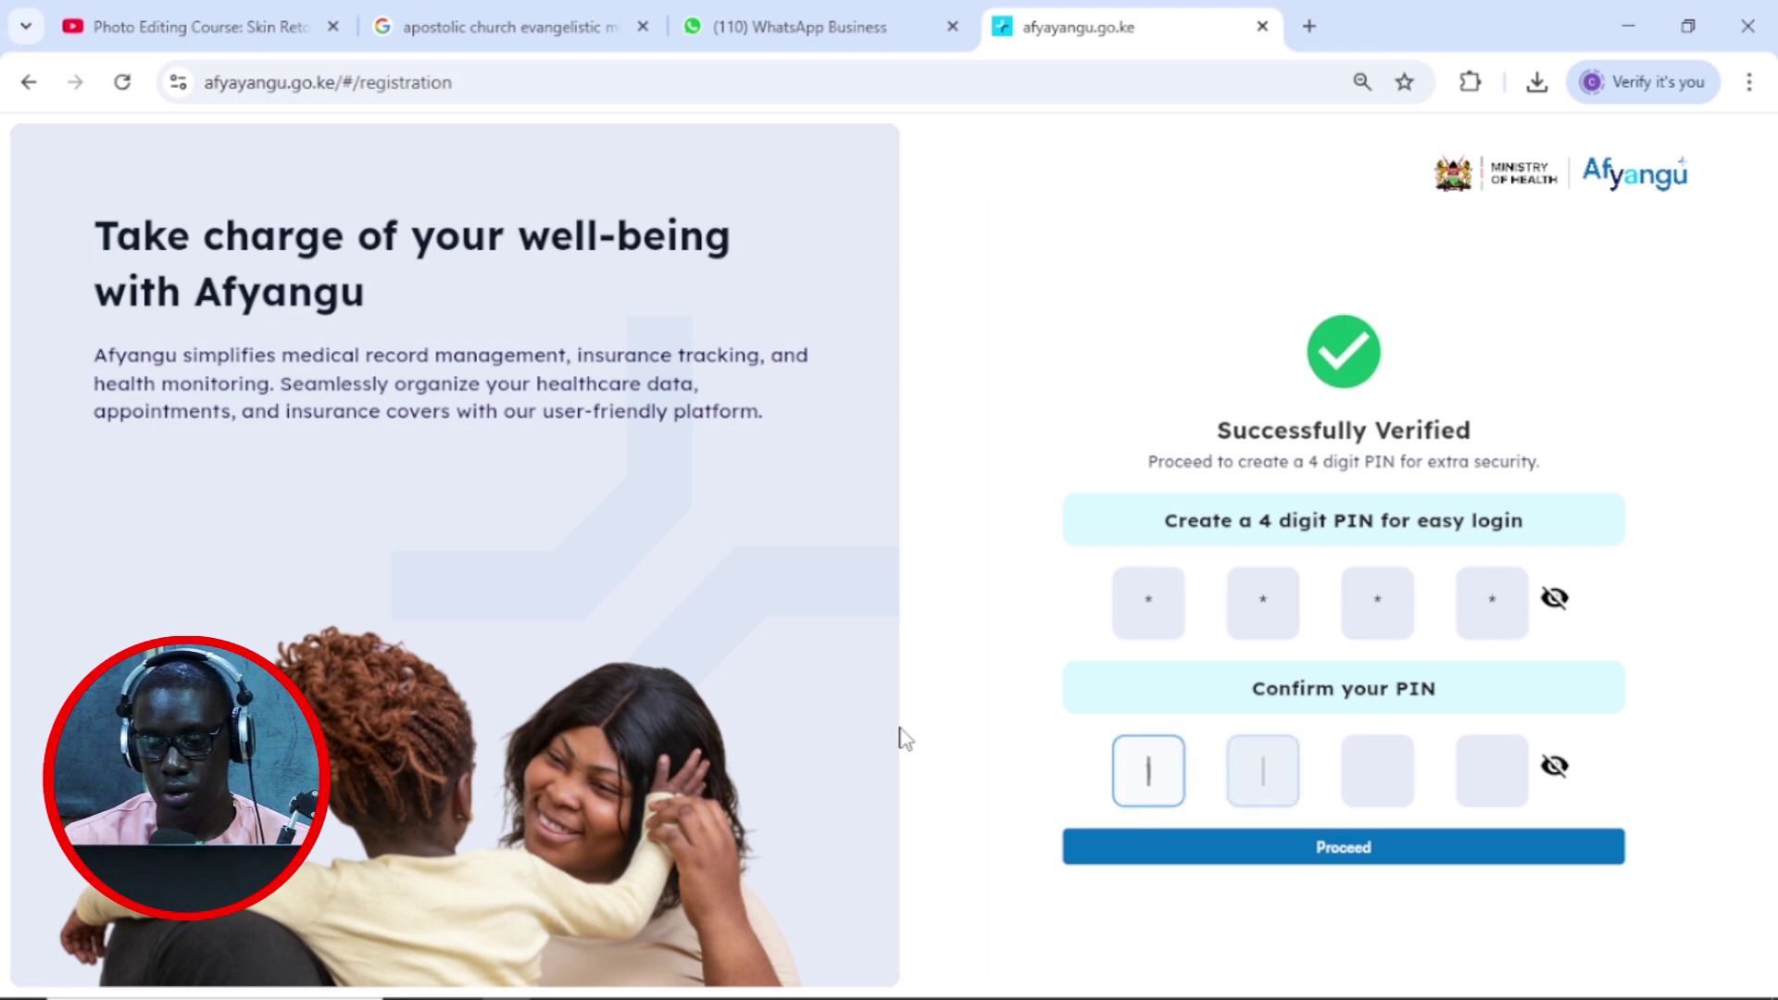
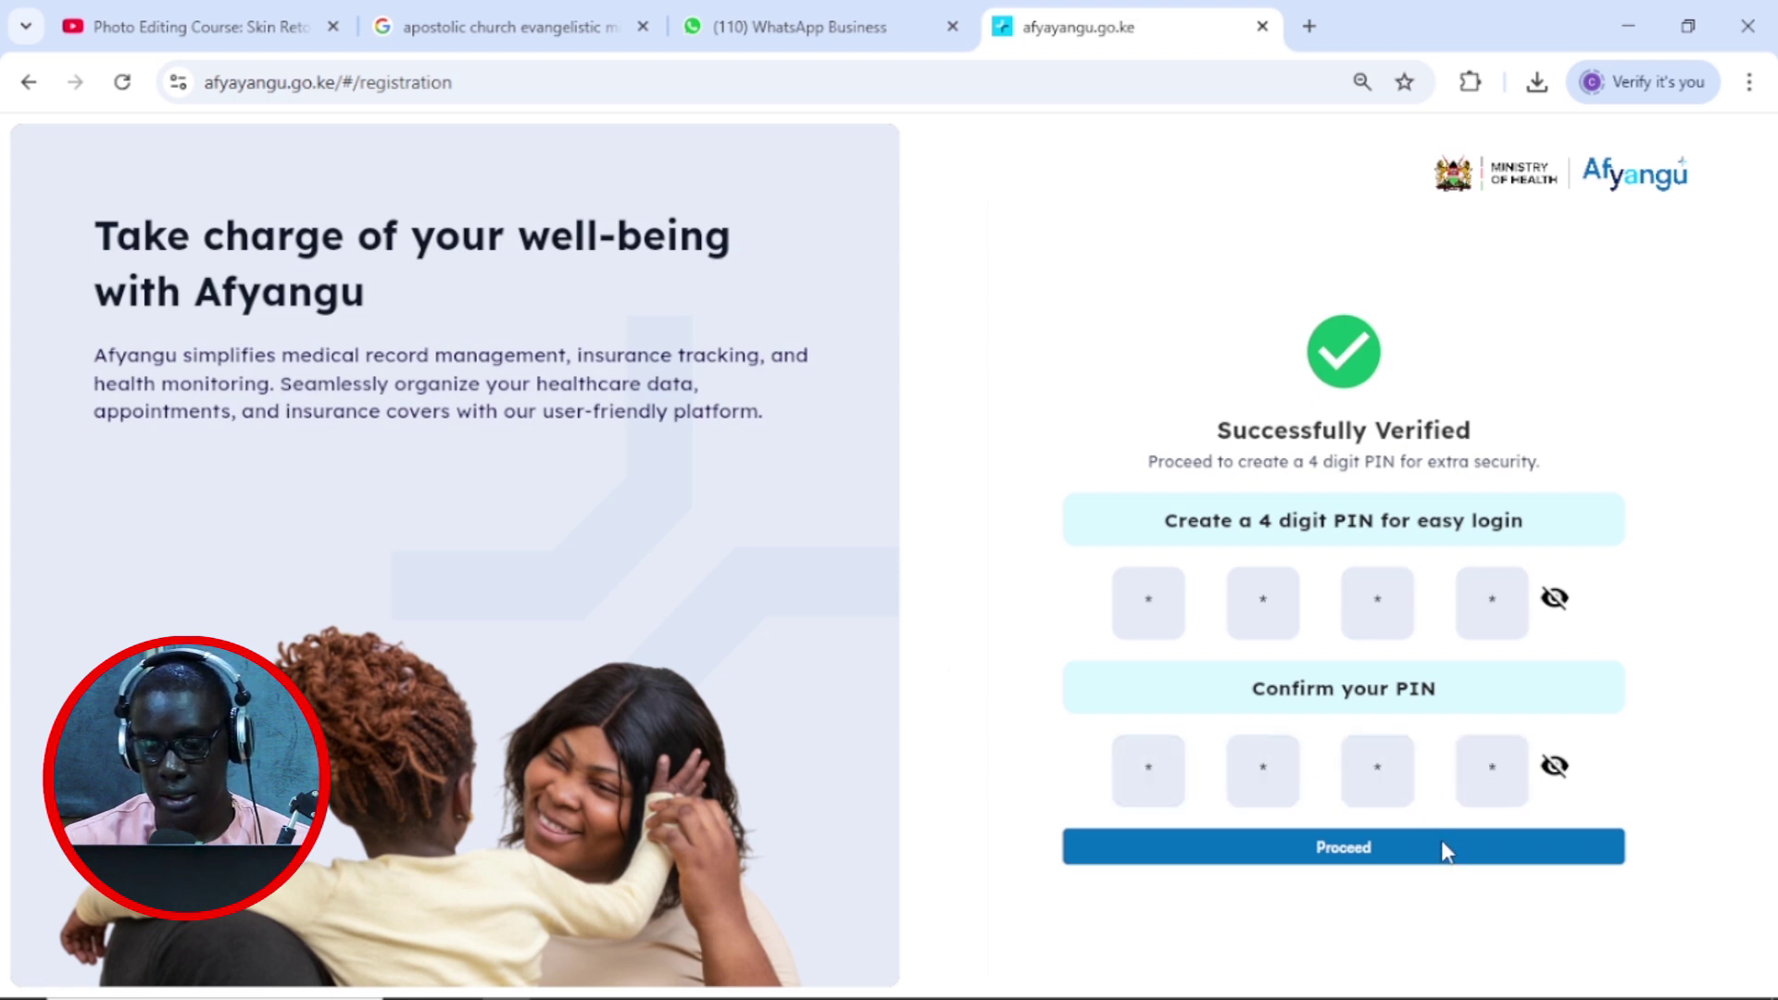
left_click(1441, 846)
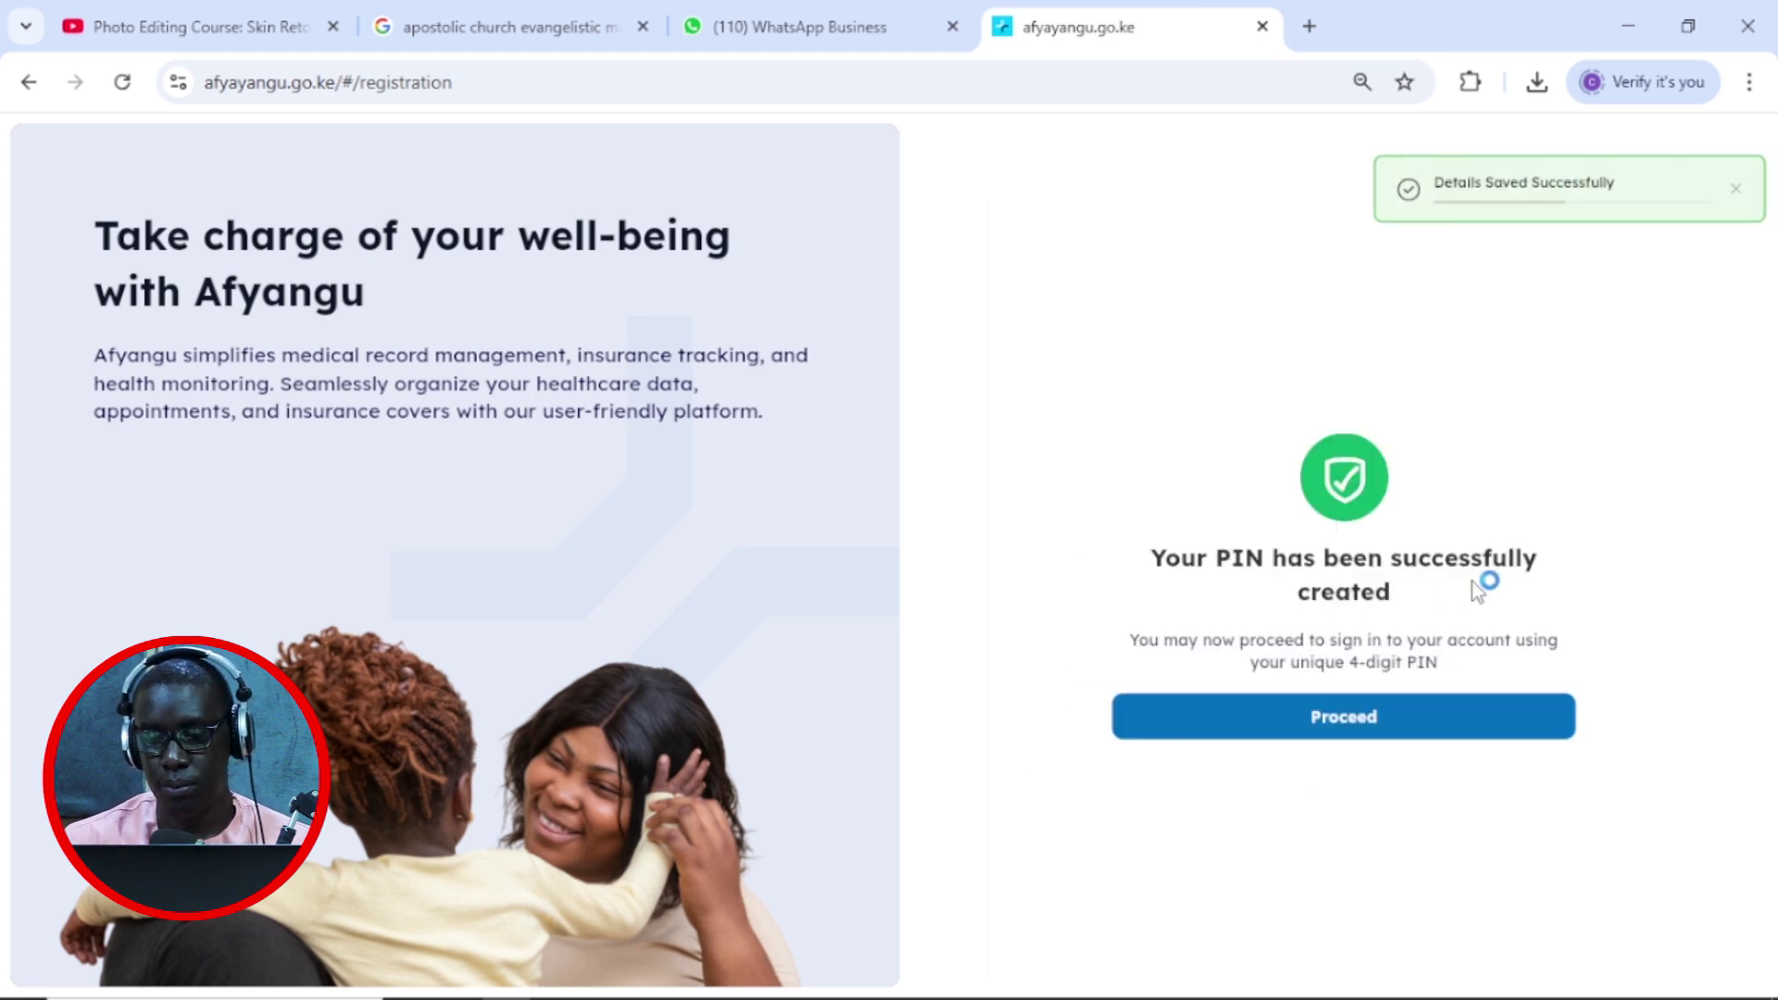
- Continue into the SHA registration form, choose Widowed as civil status, and advance to Contact Information
left_click(1412, 736)
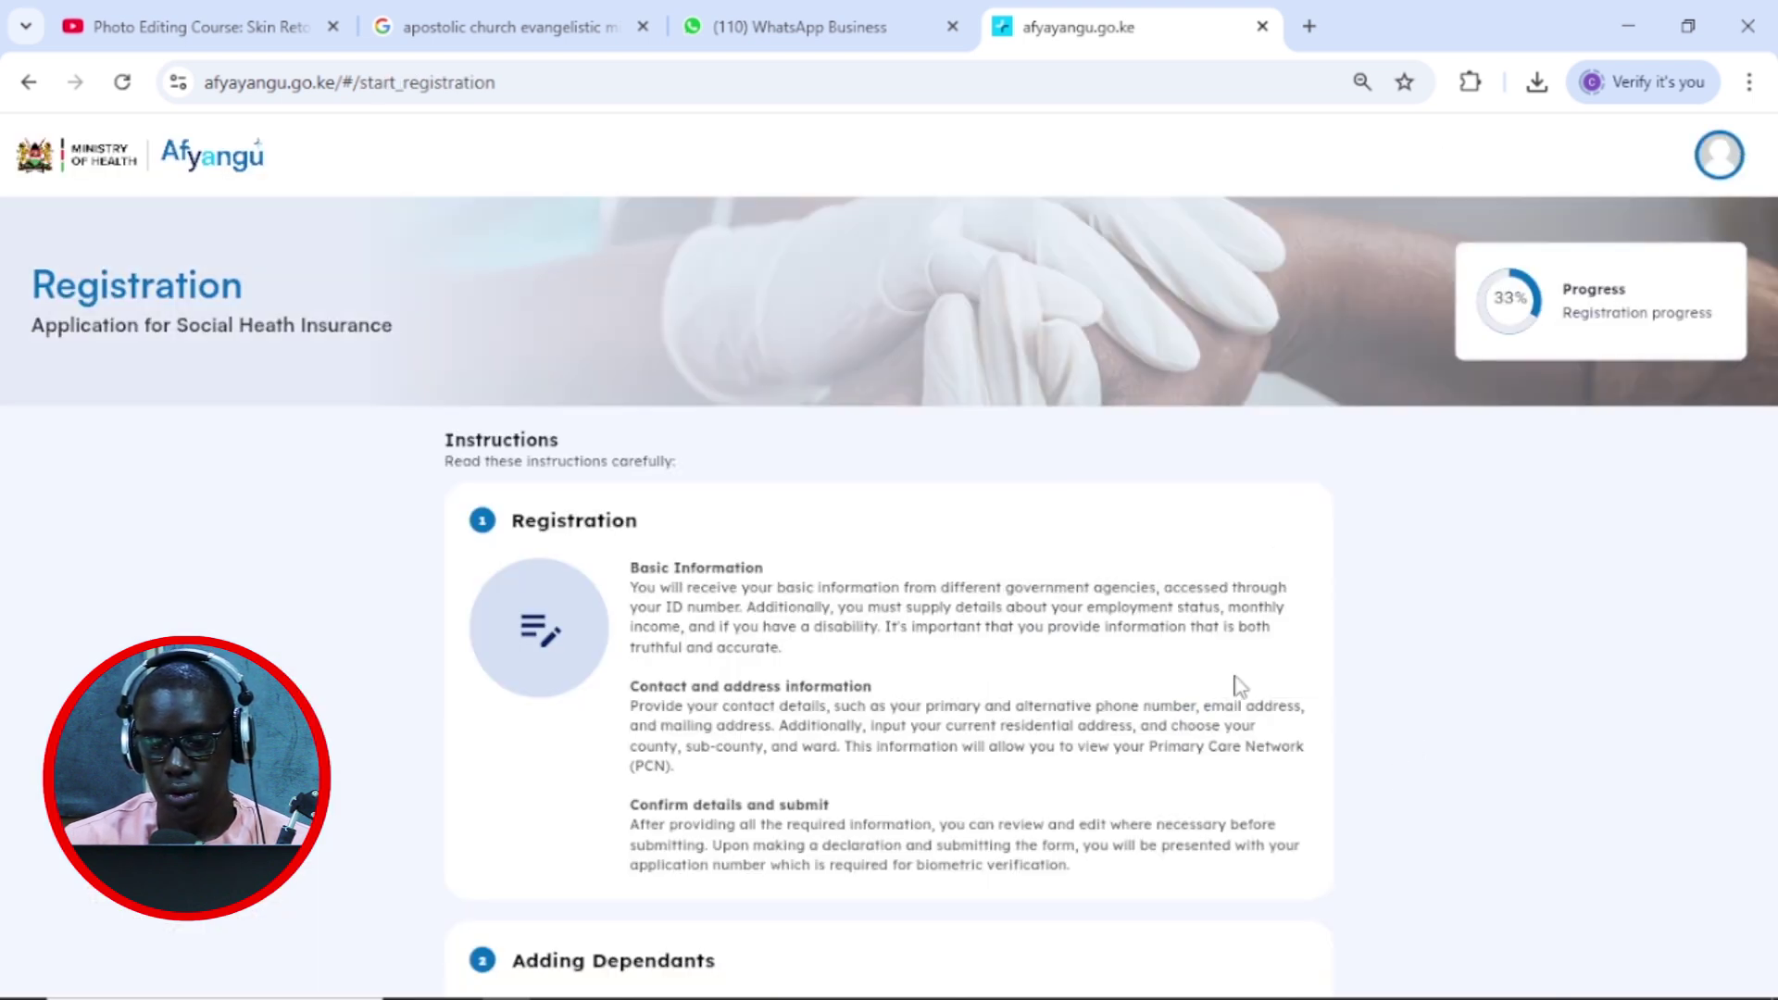
scroll(1239, 685, "down", 10)
left_click(1225, 935)
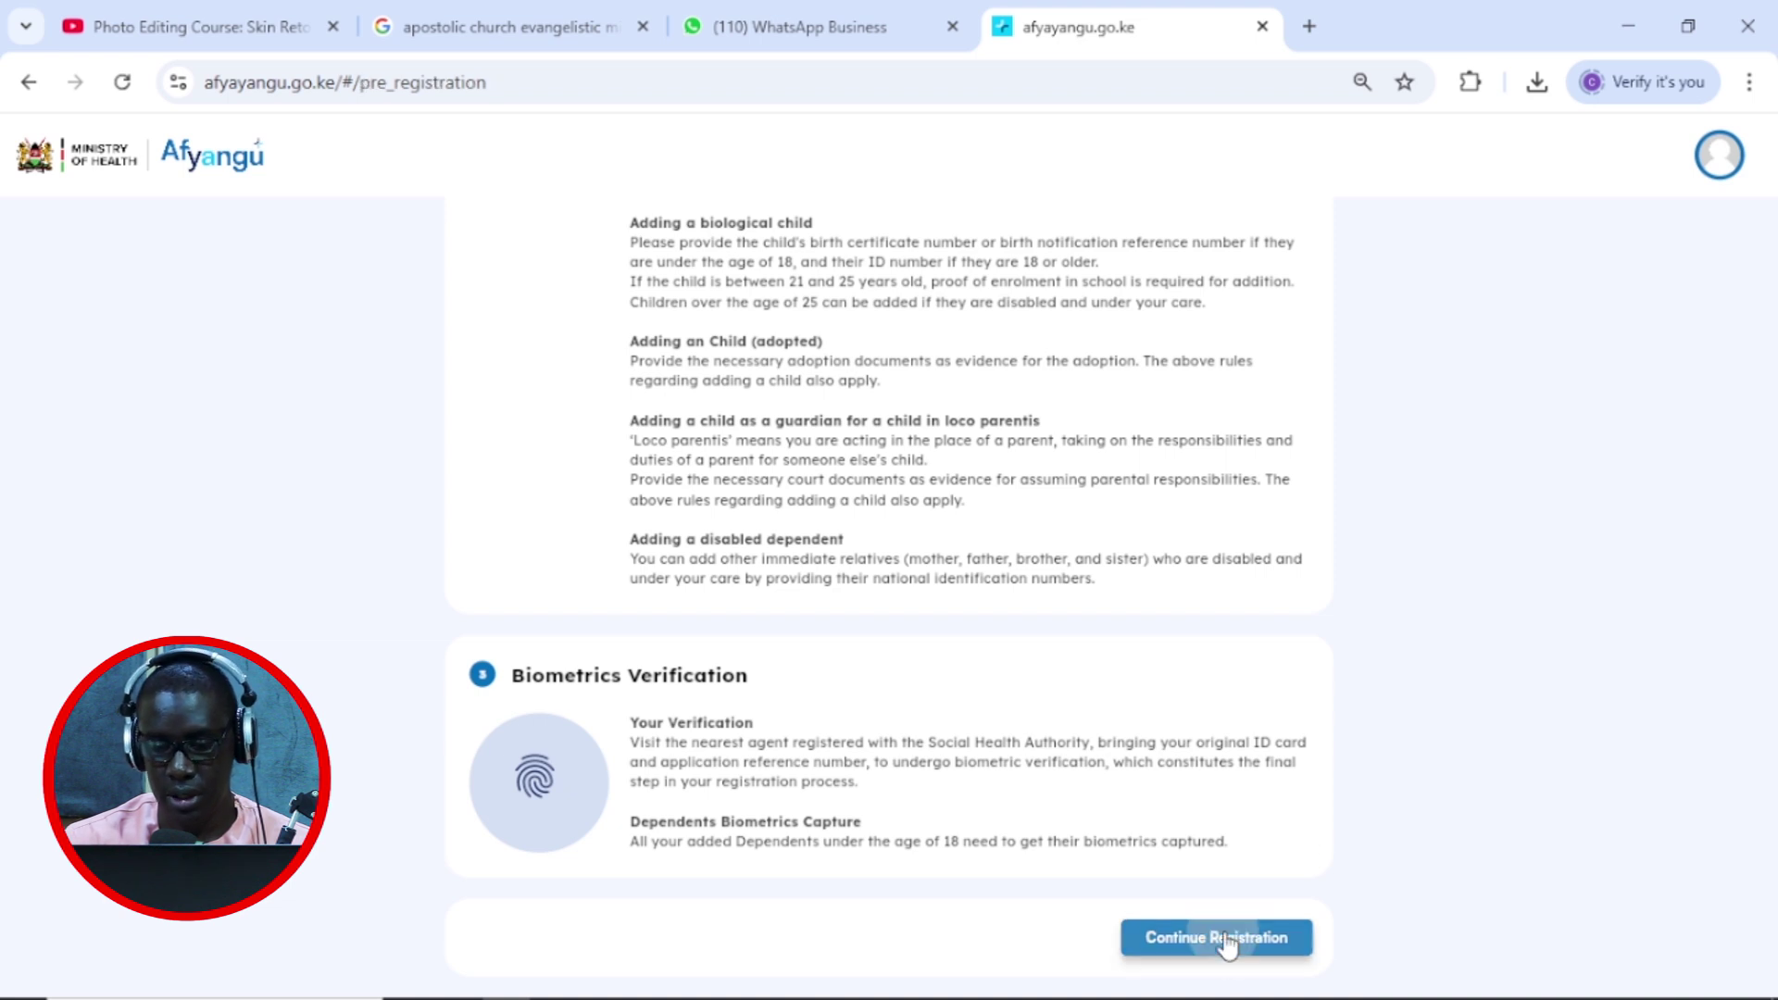
scroll(1226, 759, "down", 7)
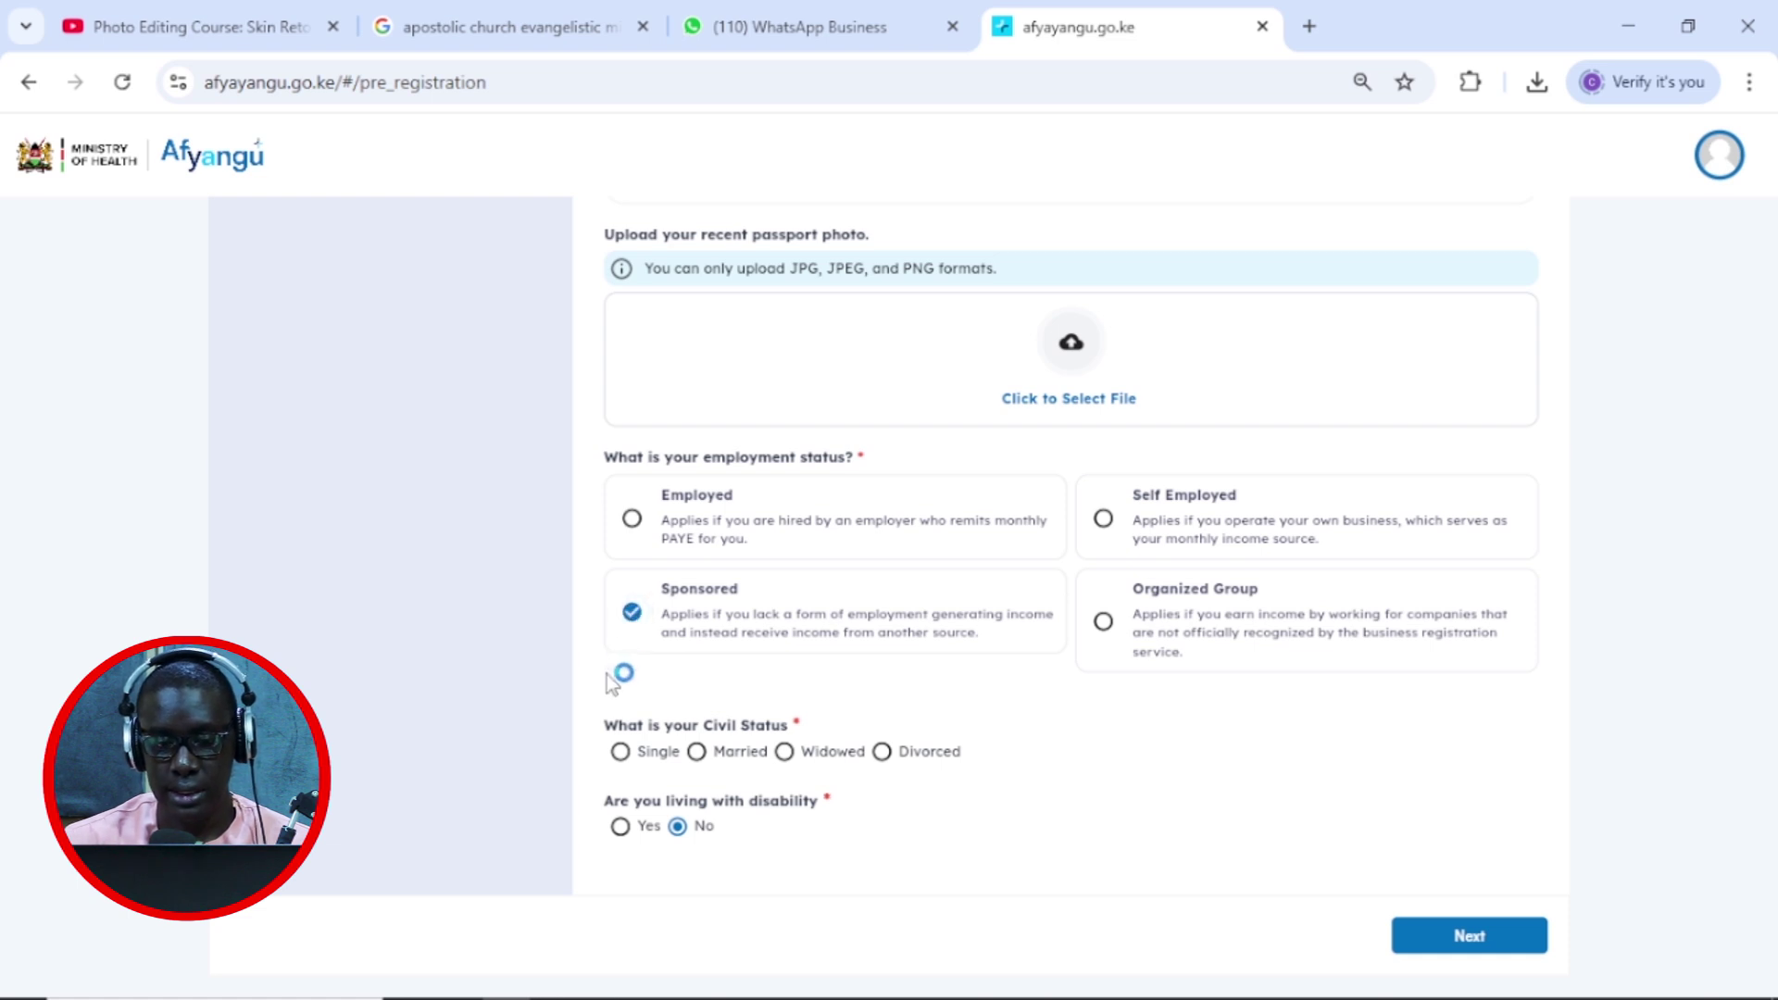
left_click(784, 753)
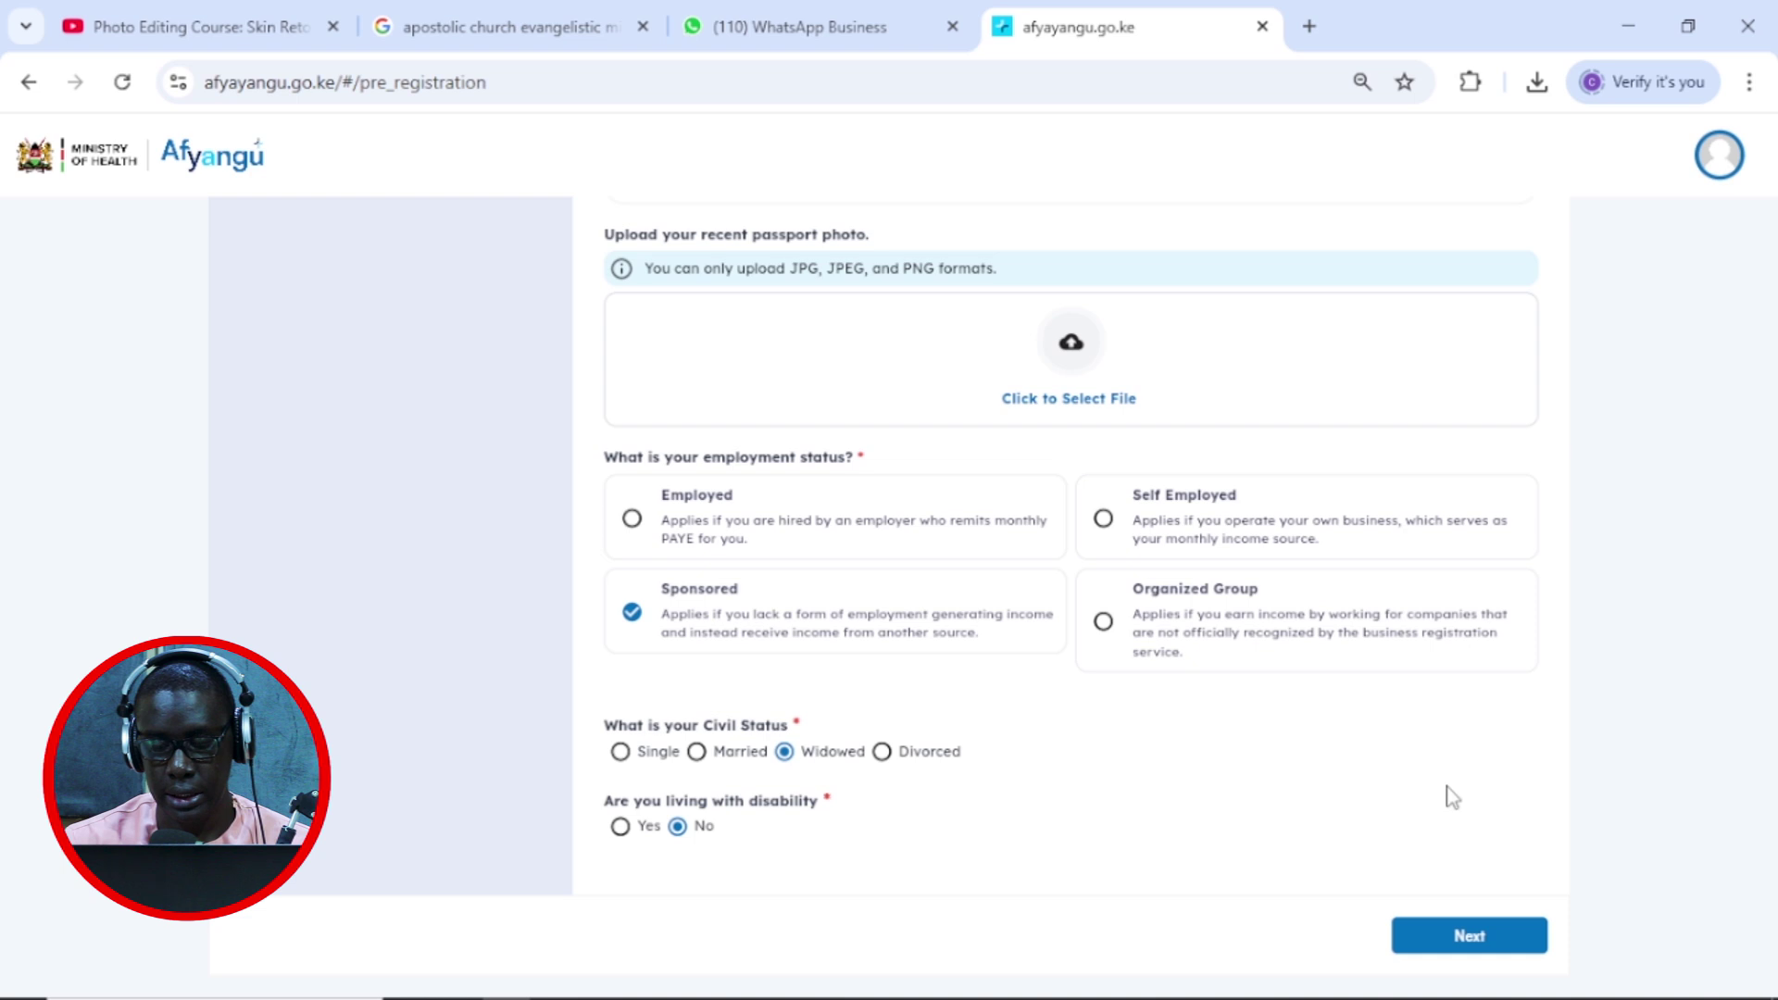
left_click(1474, 938)
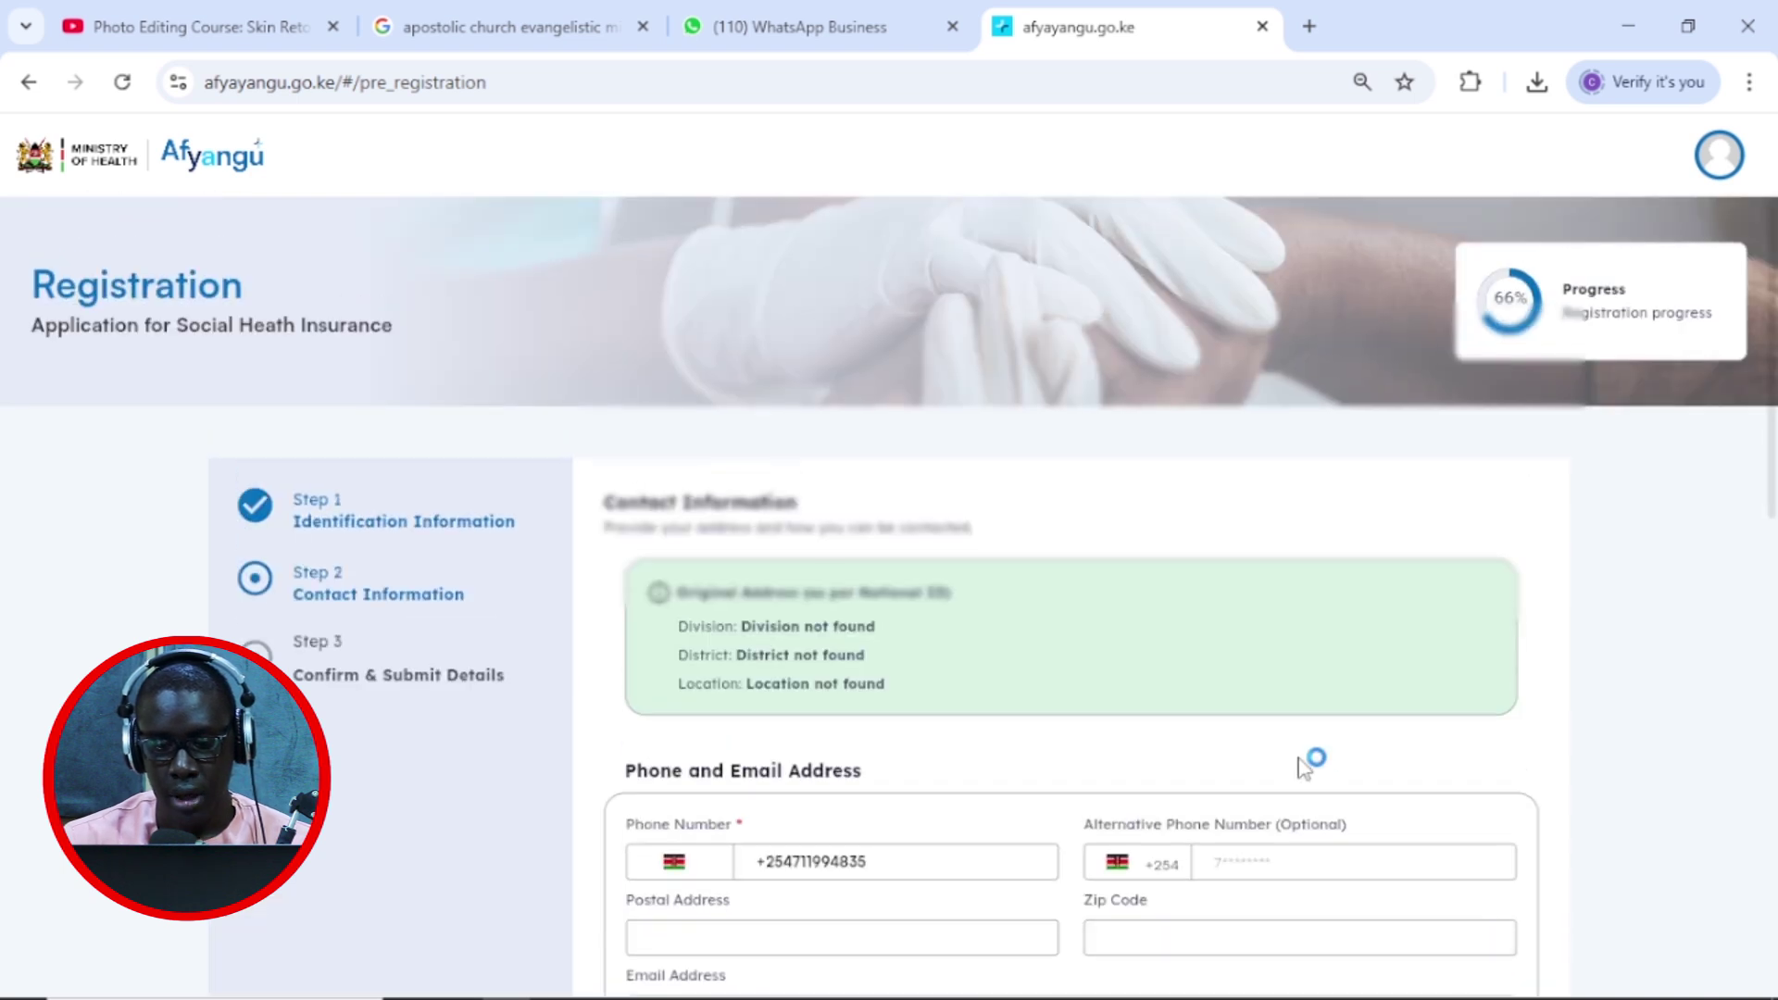
- Fill in the residential address field in Contact Information
scroll(1299, 762, "down", 8)
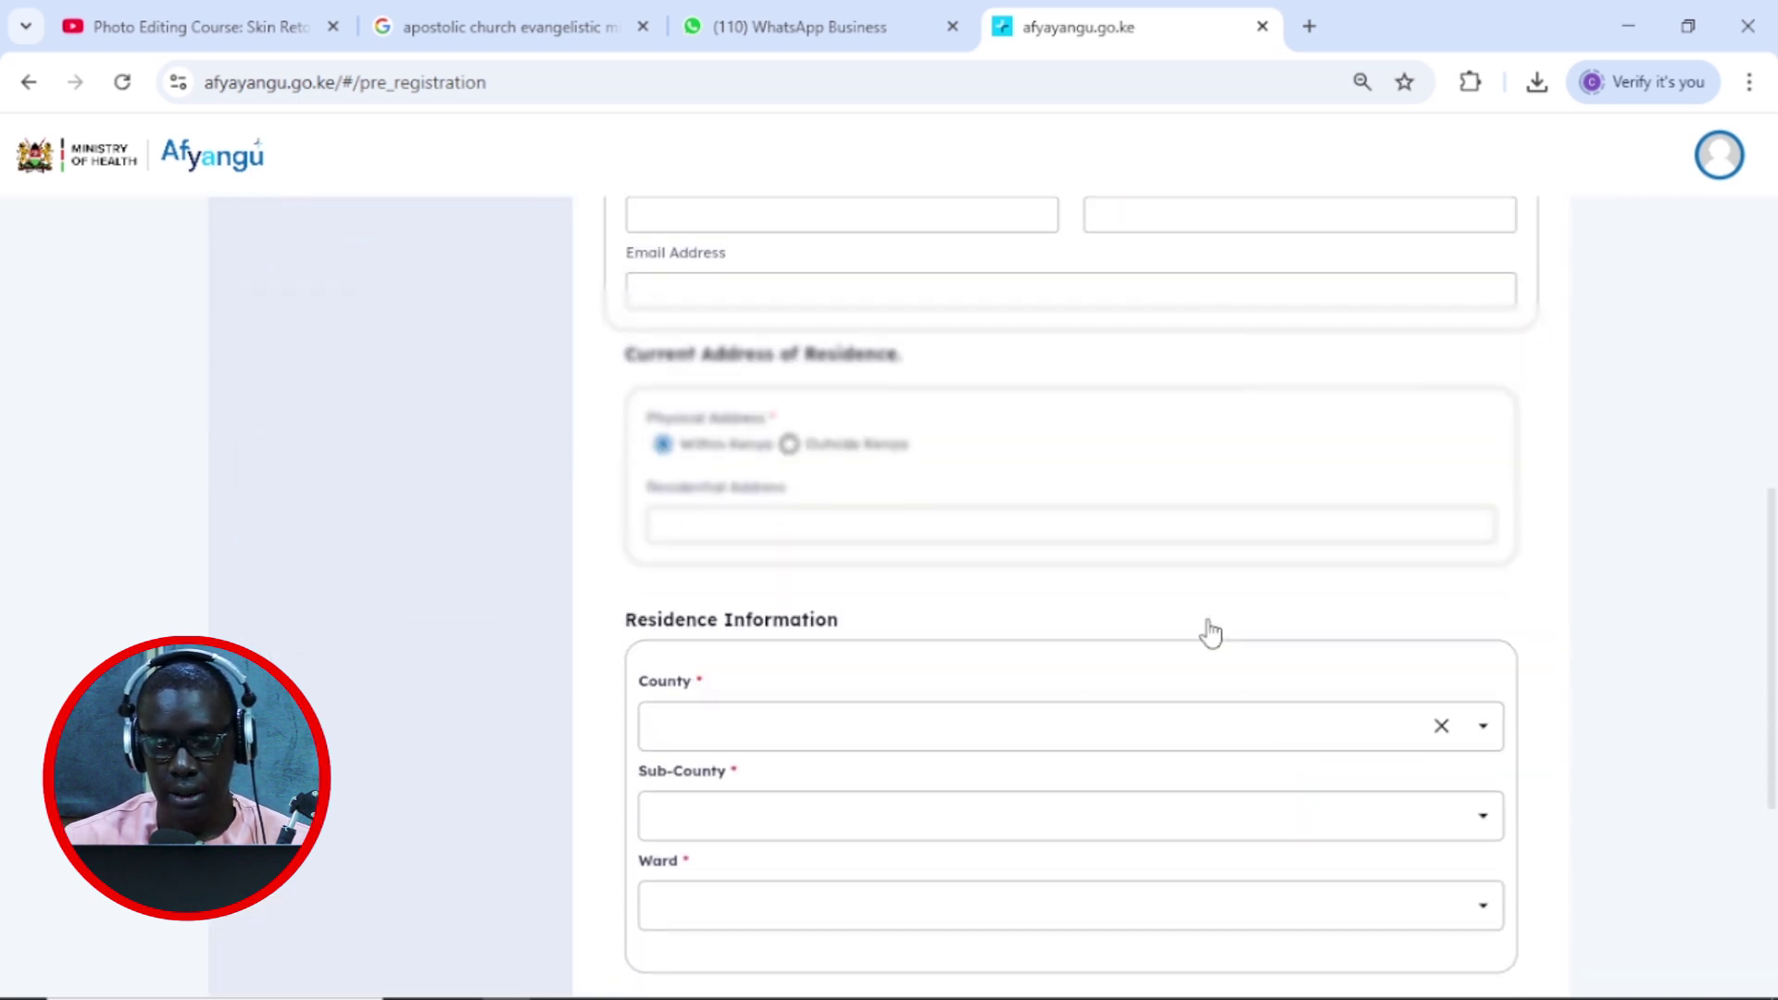
scroll(1192, 610, "up", 4)
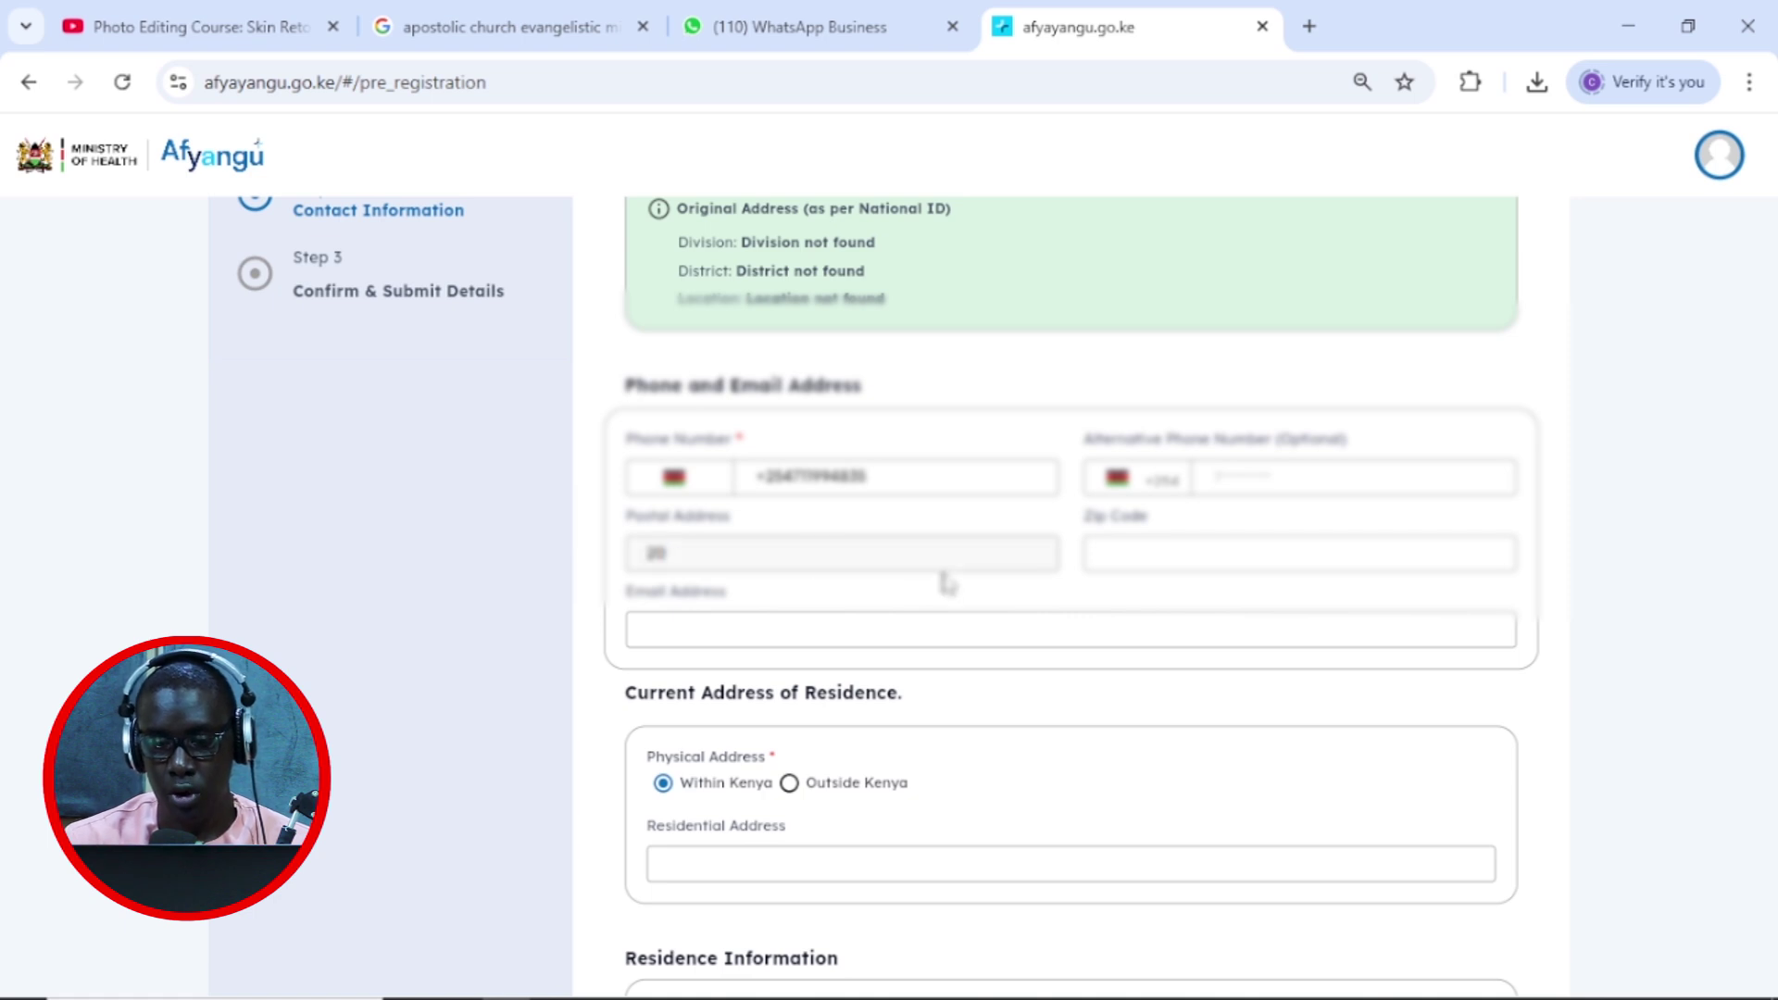
left_click(1127, 546)
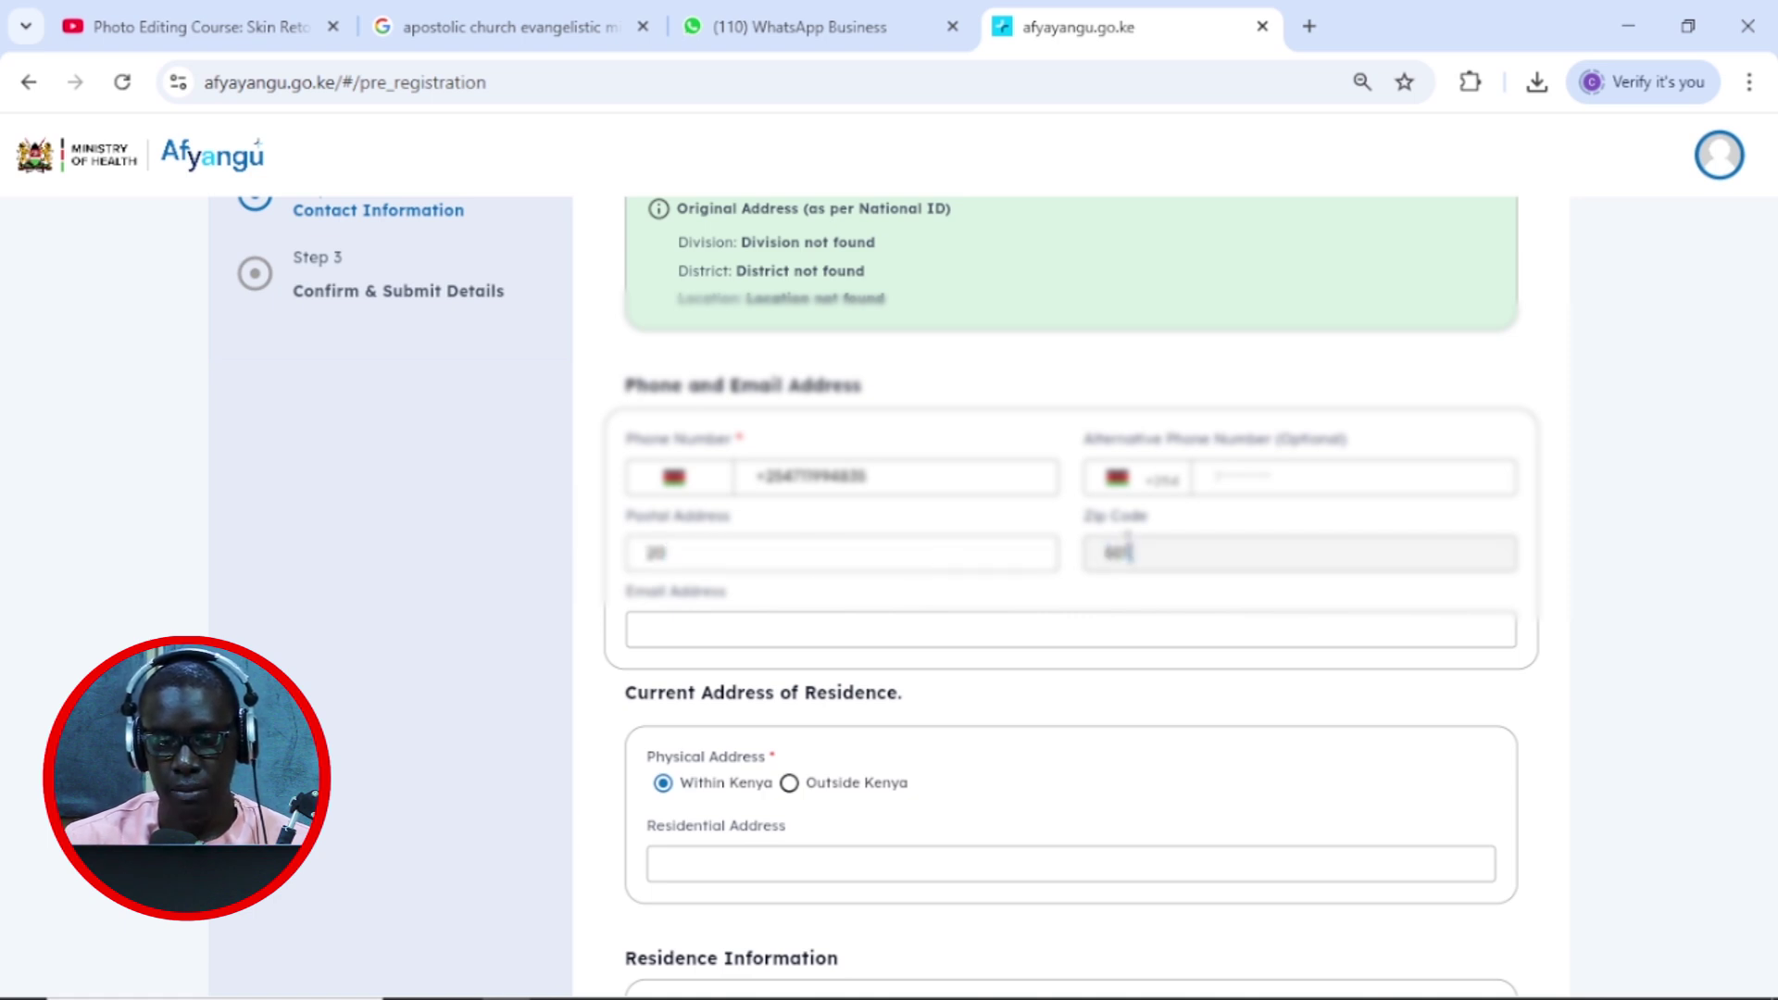
scroll(1127, 537, "down", 3)
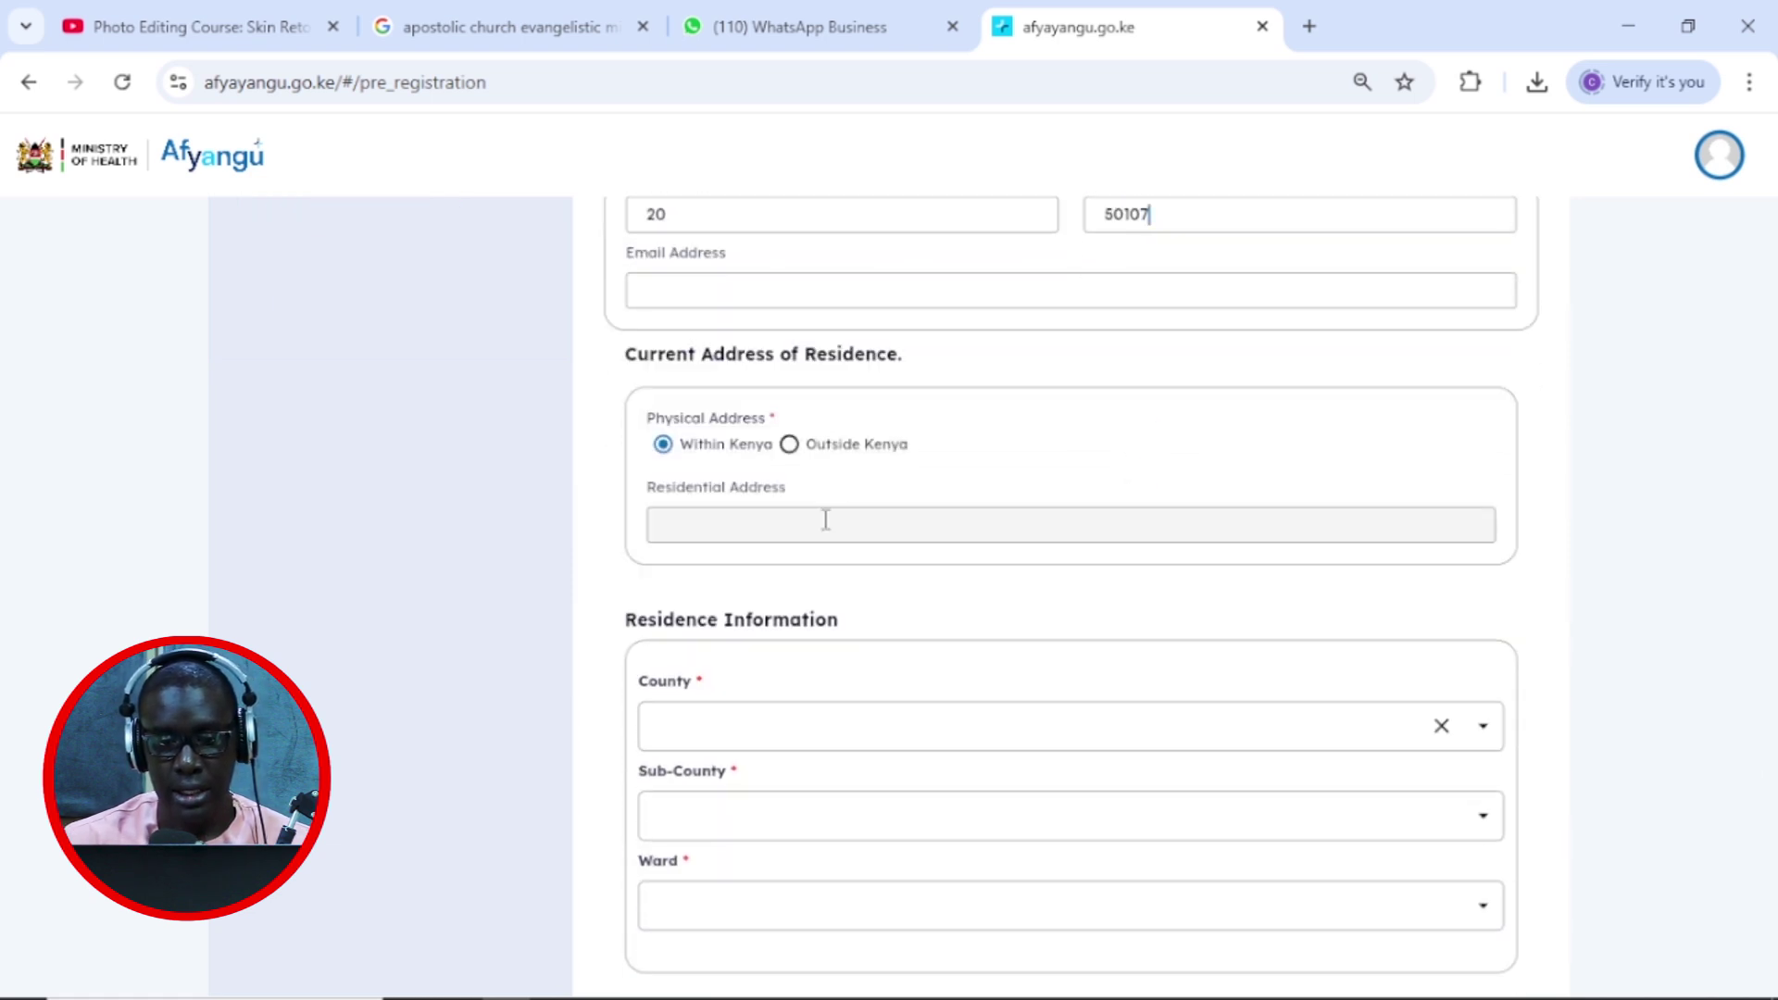
left_click(827, 519)
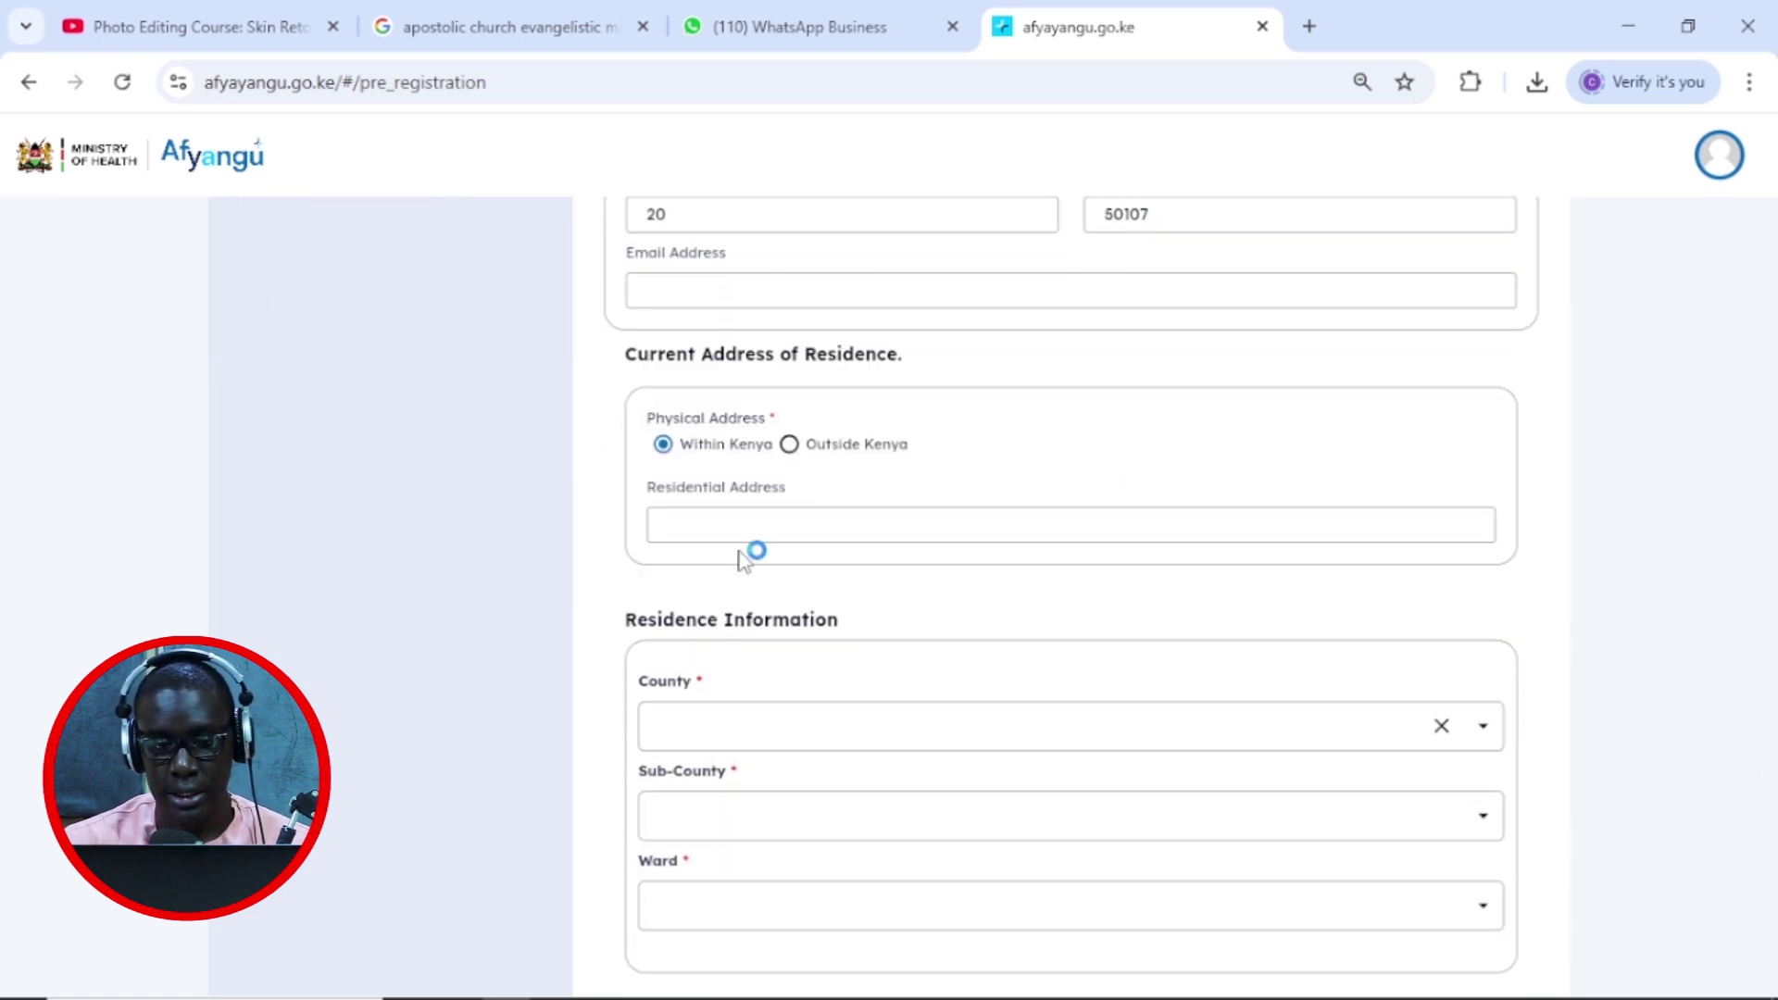
type("MUCHINGU")
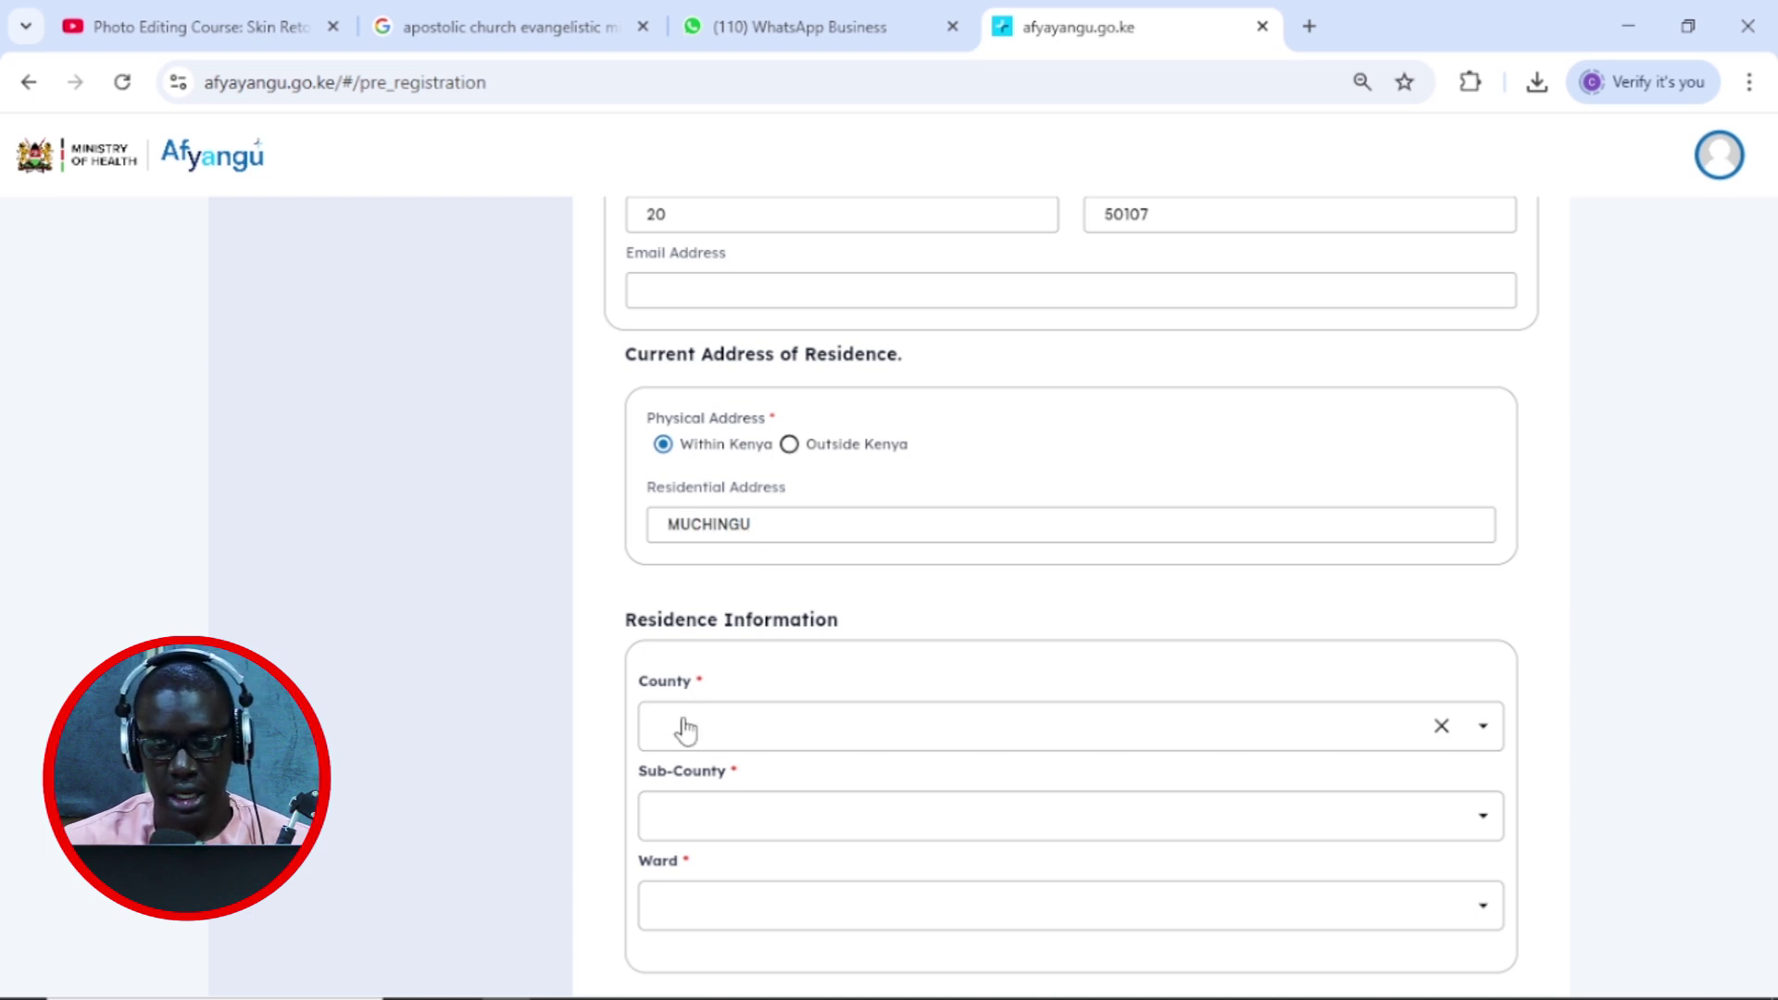
- Set the residence to KAKAMEGA county, SHINYALU sub-county and ISUKHA CENTRAL ward
left_click(683, 731)
type("NAK")
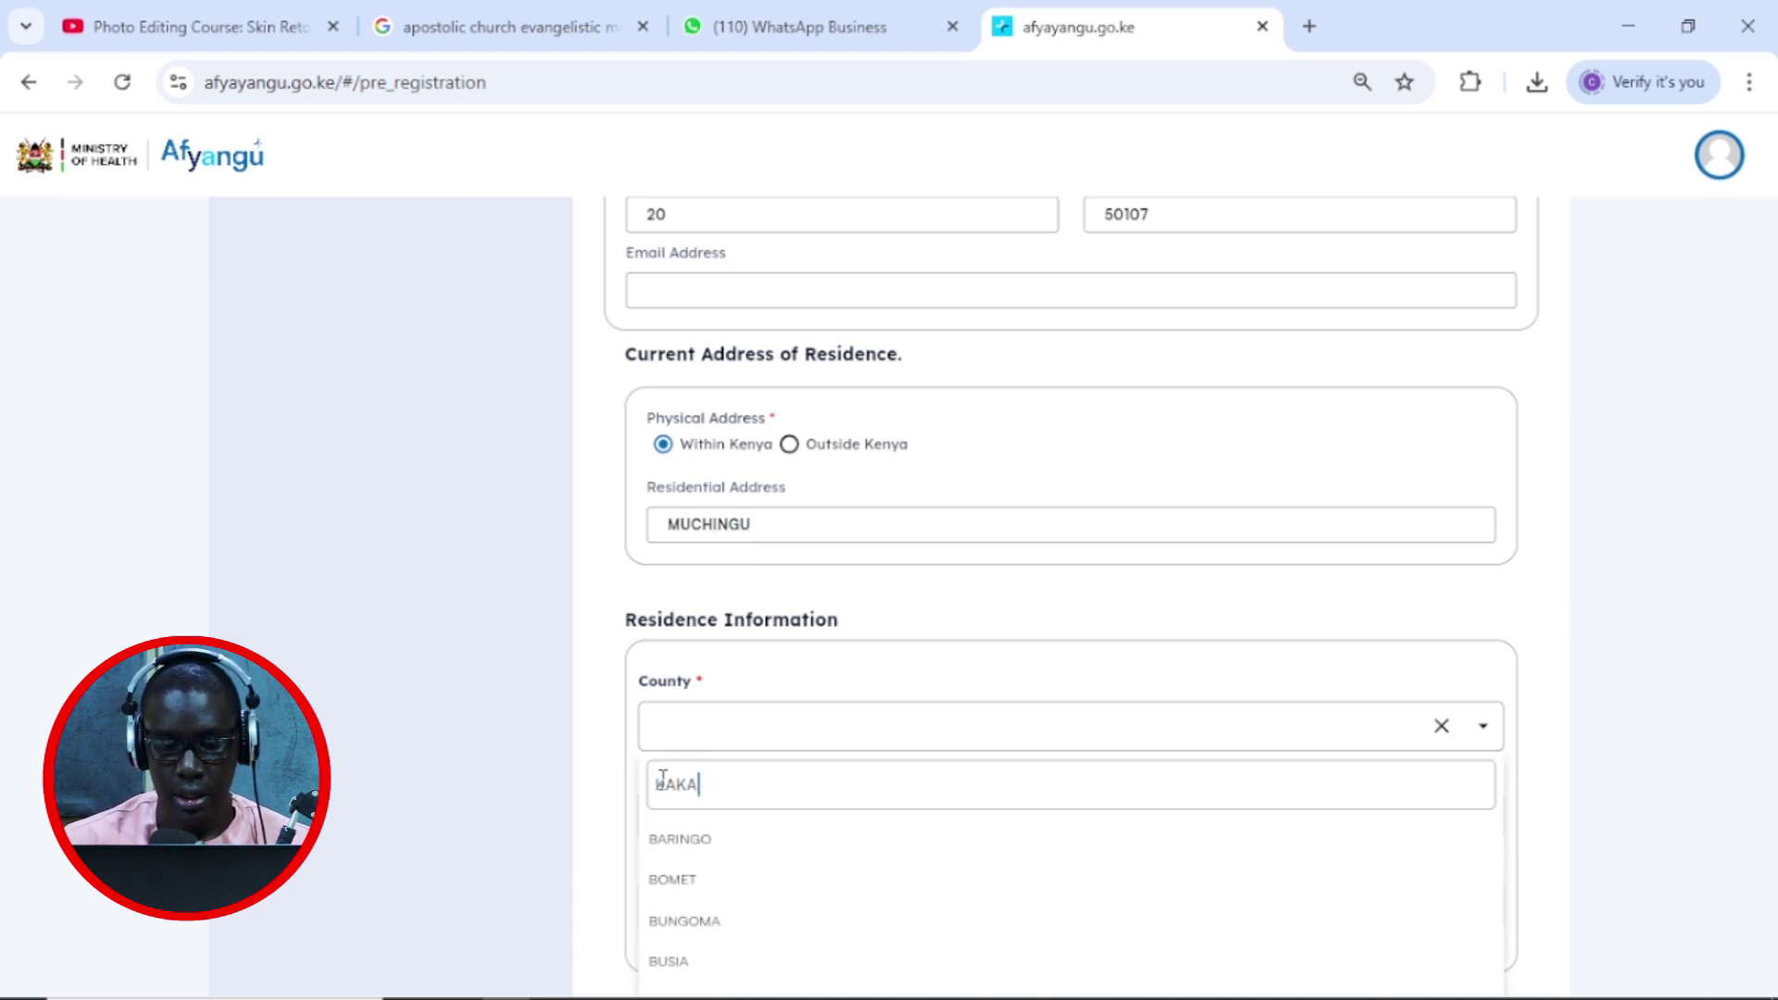
type("A")
left_click(706, 838)
left_click(697, 834)
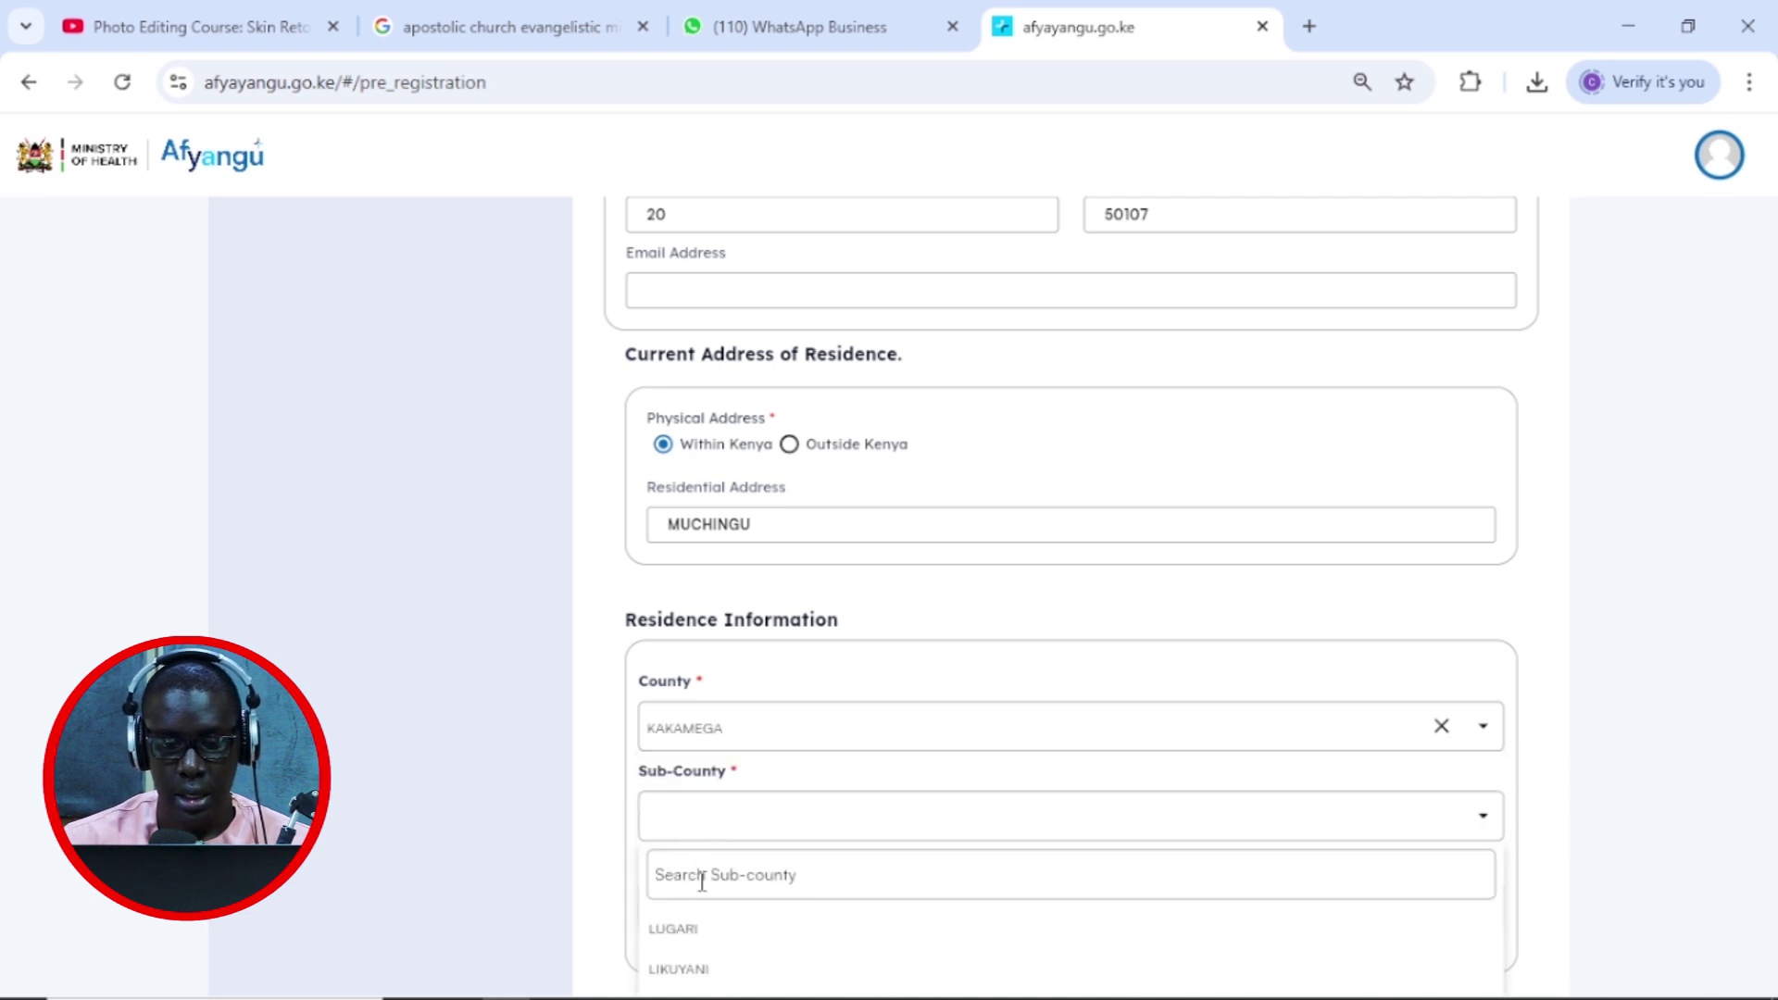
scroll(702, 882, "down", 5)
scroll(712, 690, "down", 3)
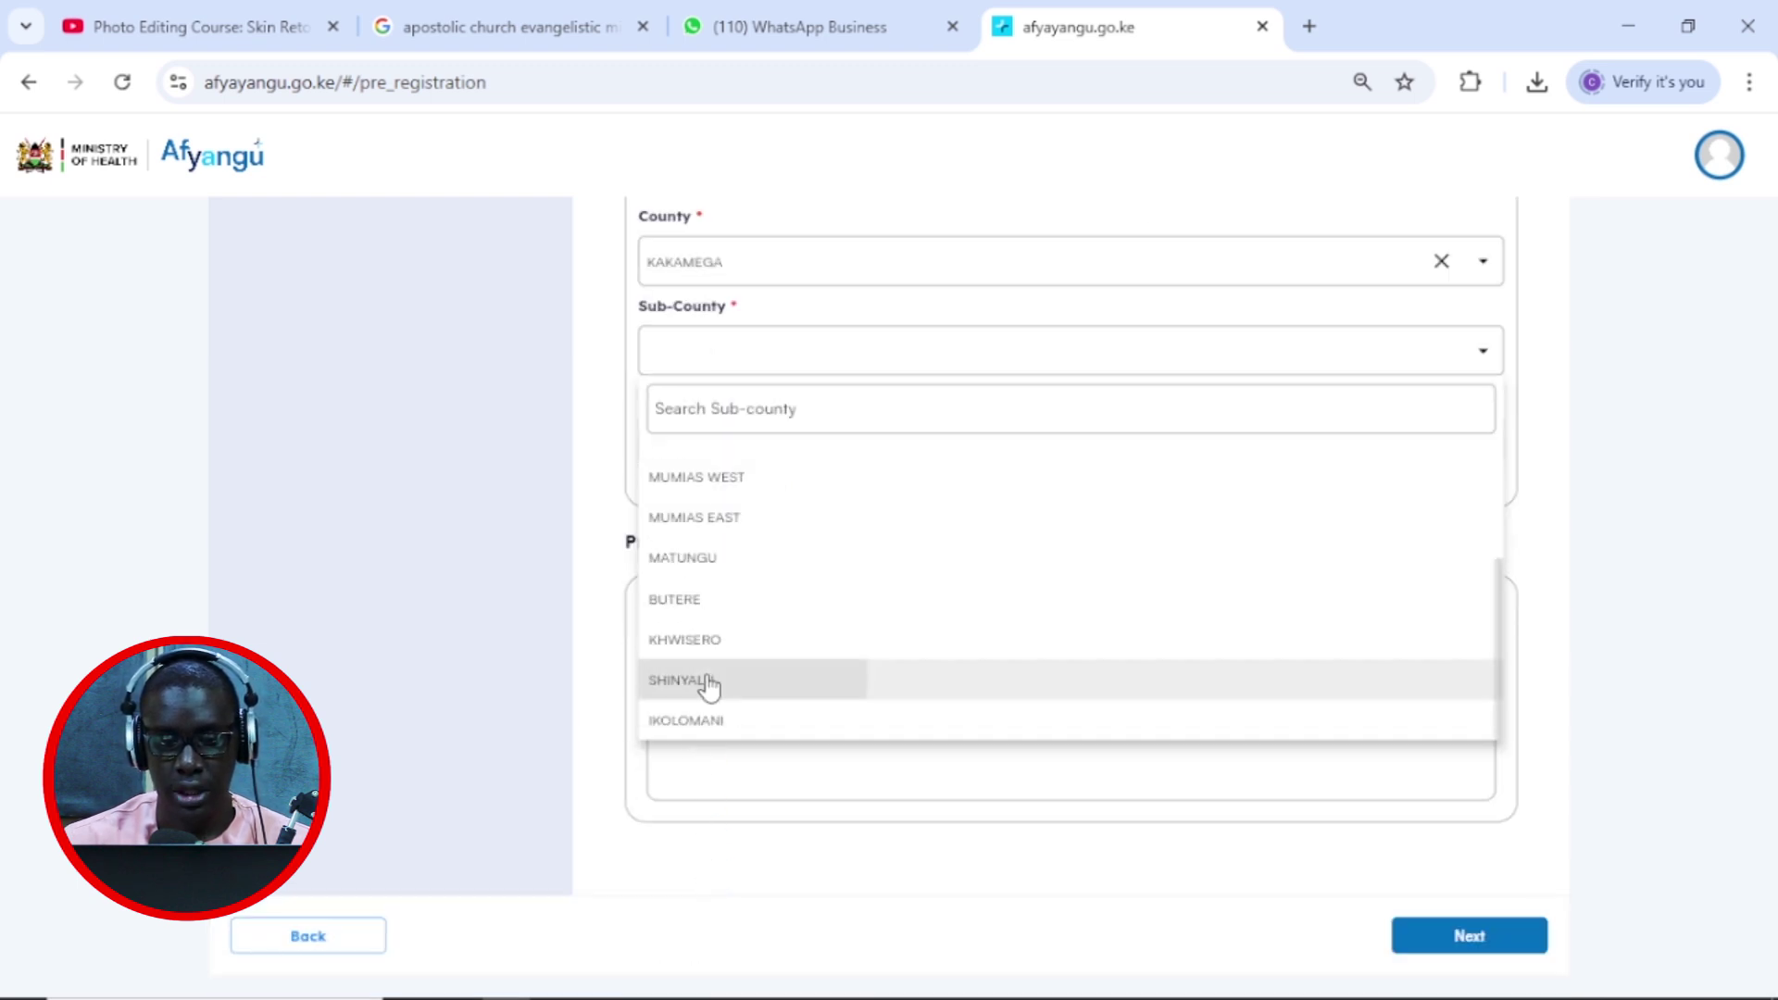
left_click(706, 683)
left_click(713, 449)
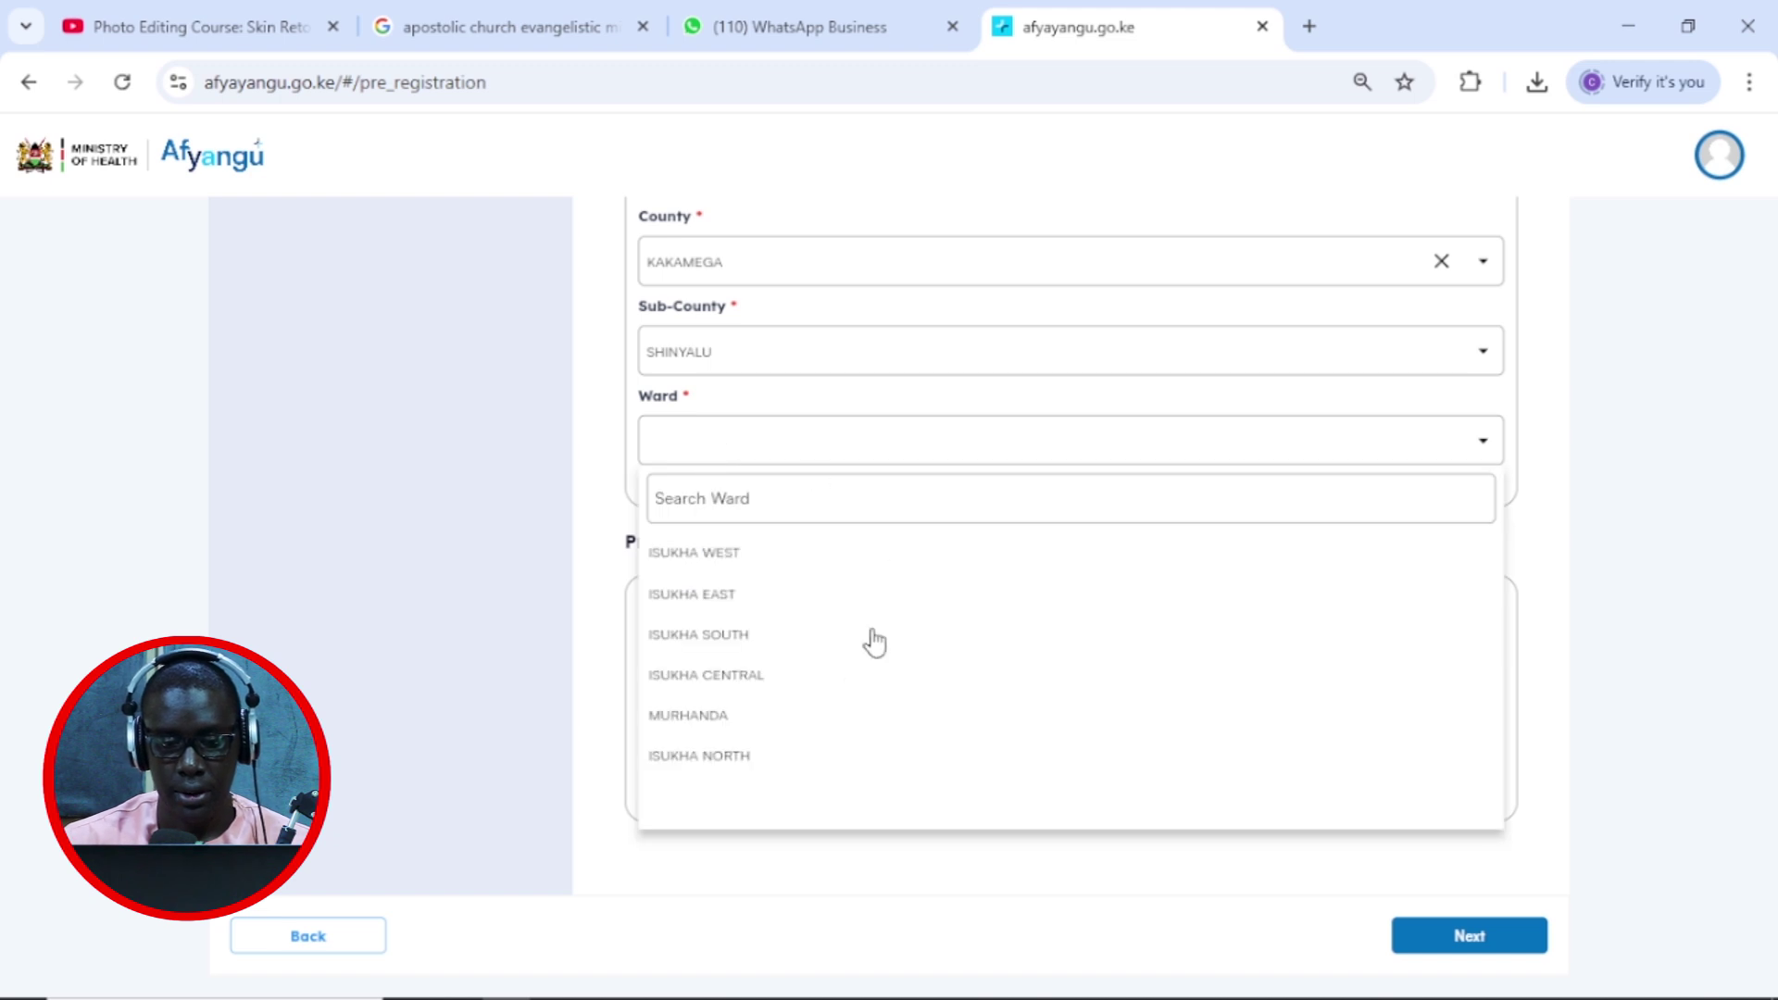
left_click(747, 685)
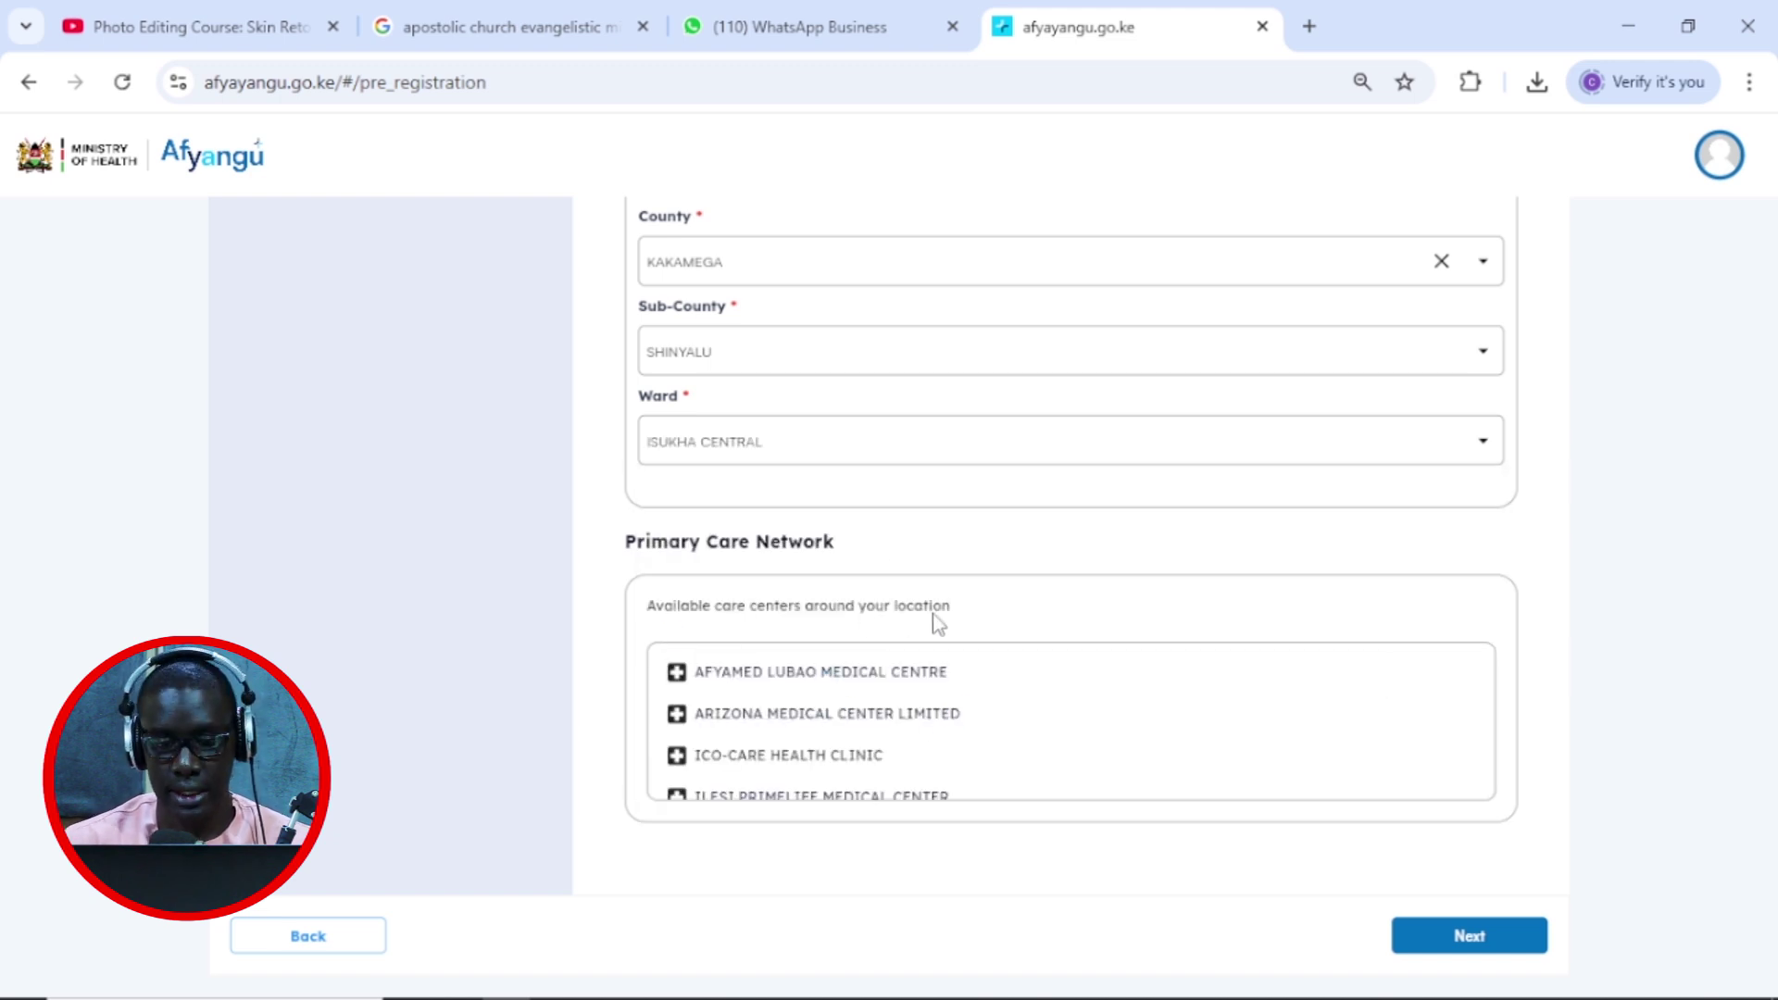
scroll(993, 706, "down", 3)
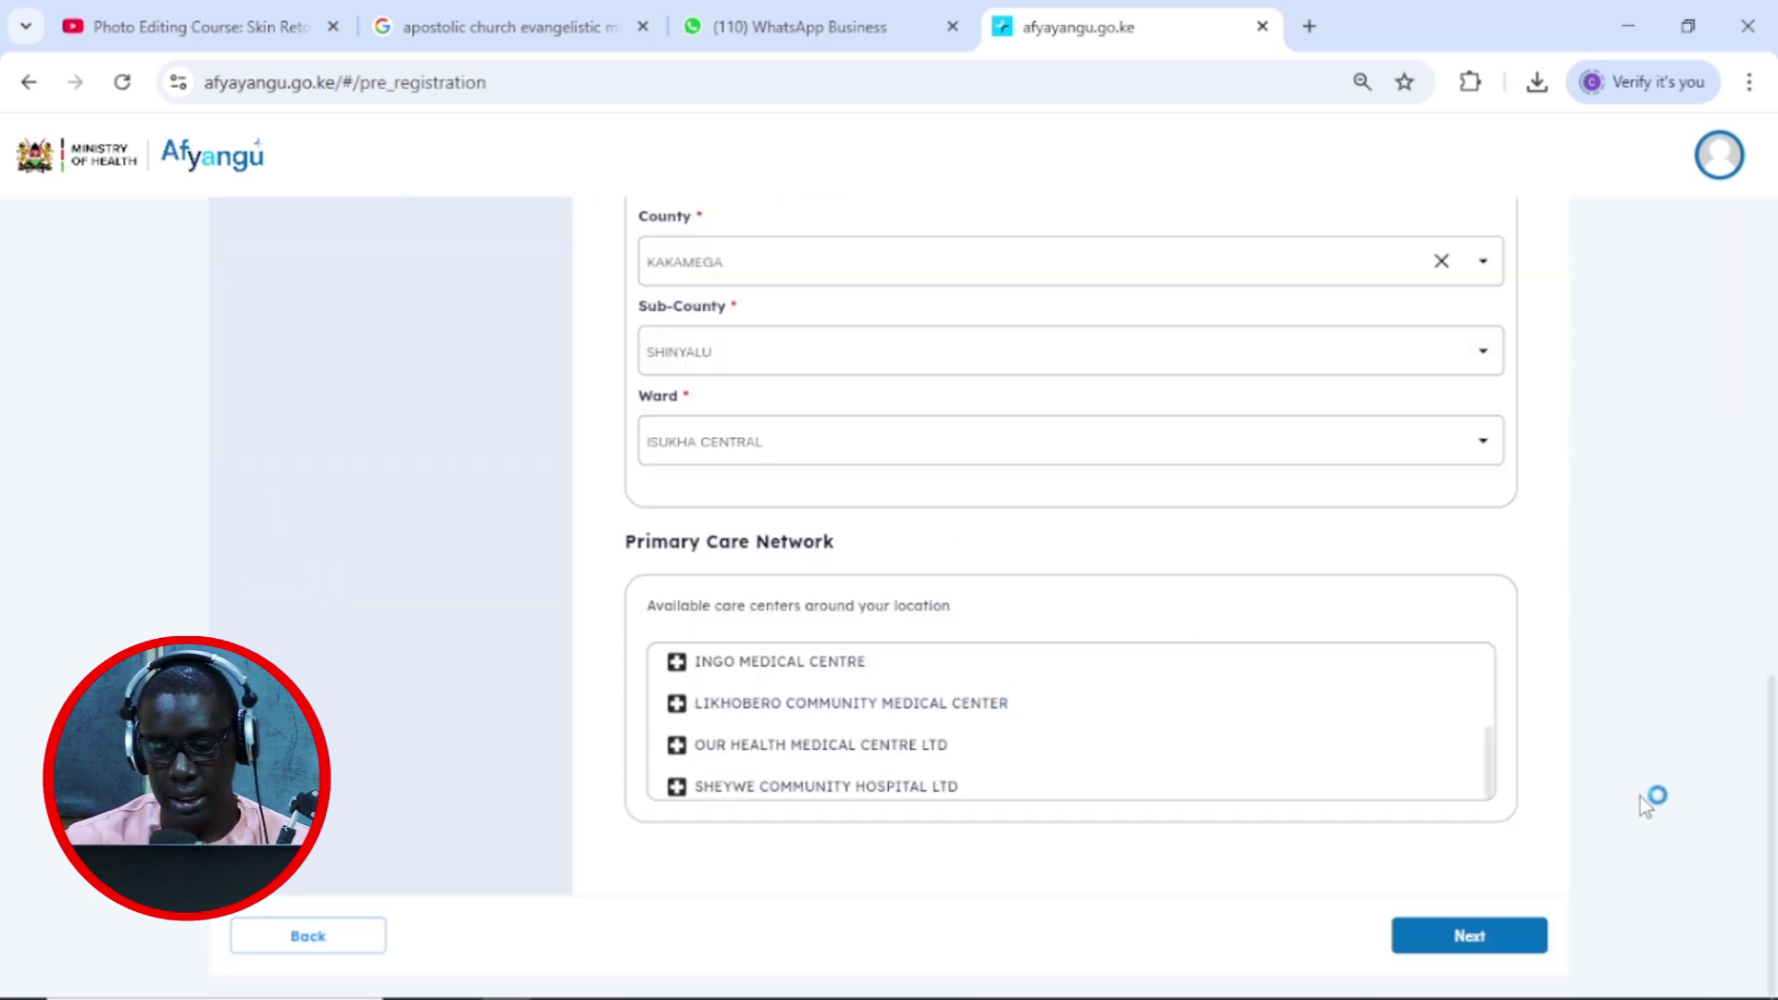
- Review the registration details, accept the declaration and submit
left_click(1477, 937)
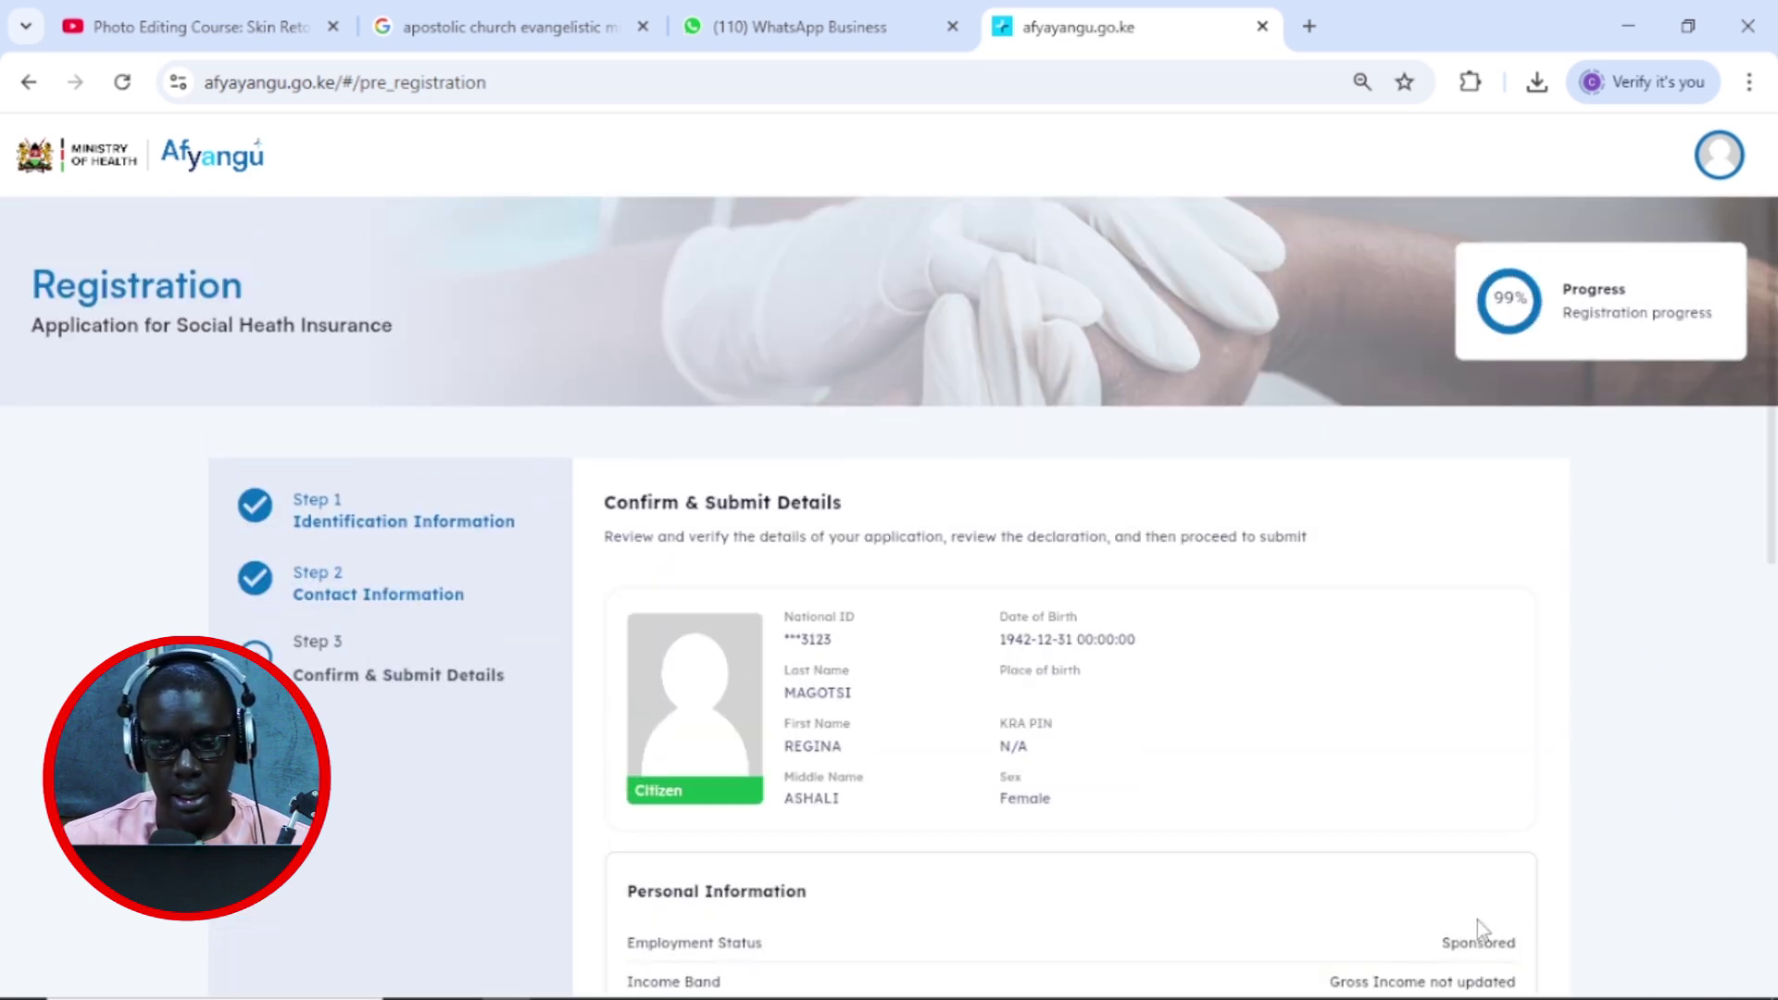
scroll(1241, 695, "down", 10)
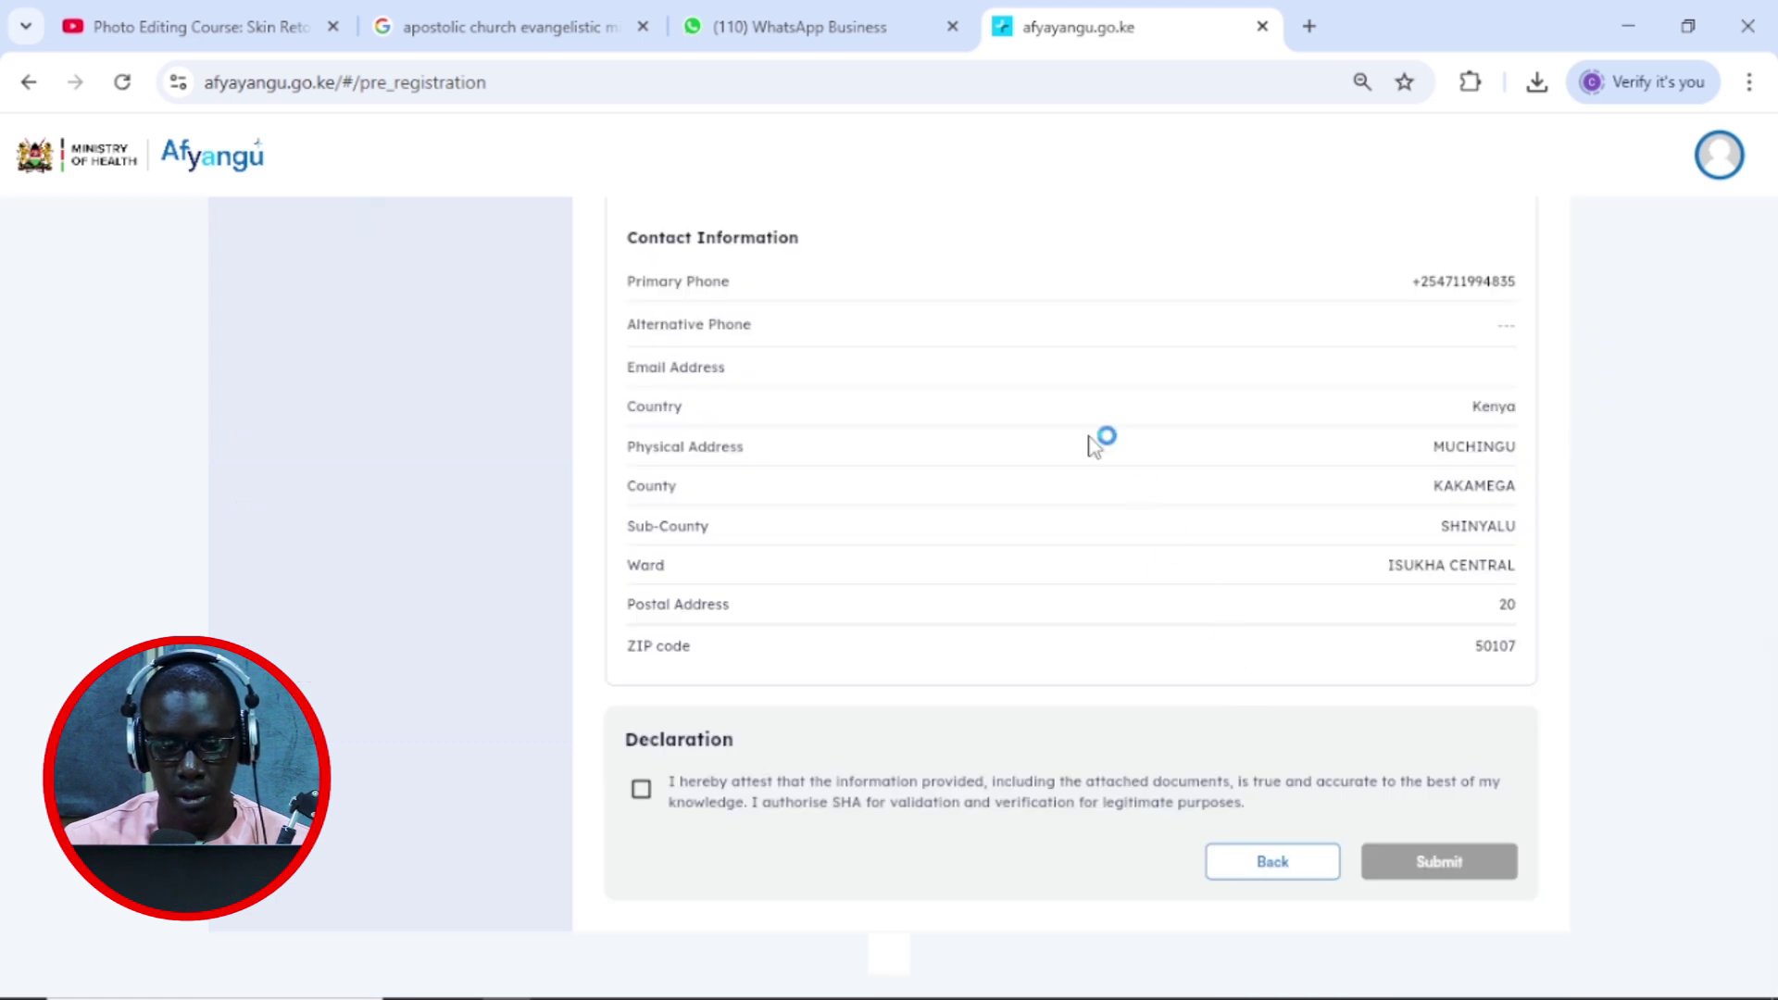
left_click(642, 790)
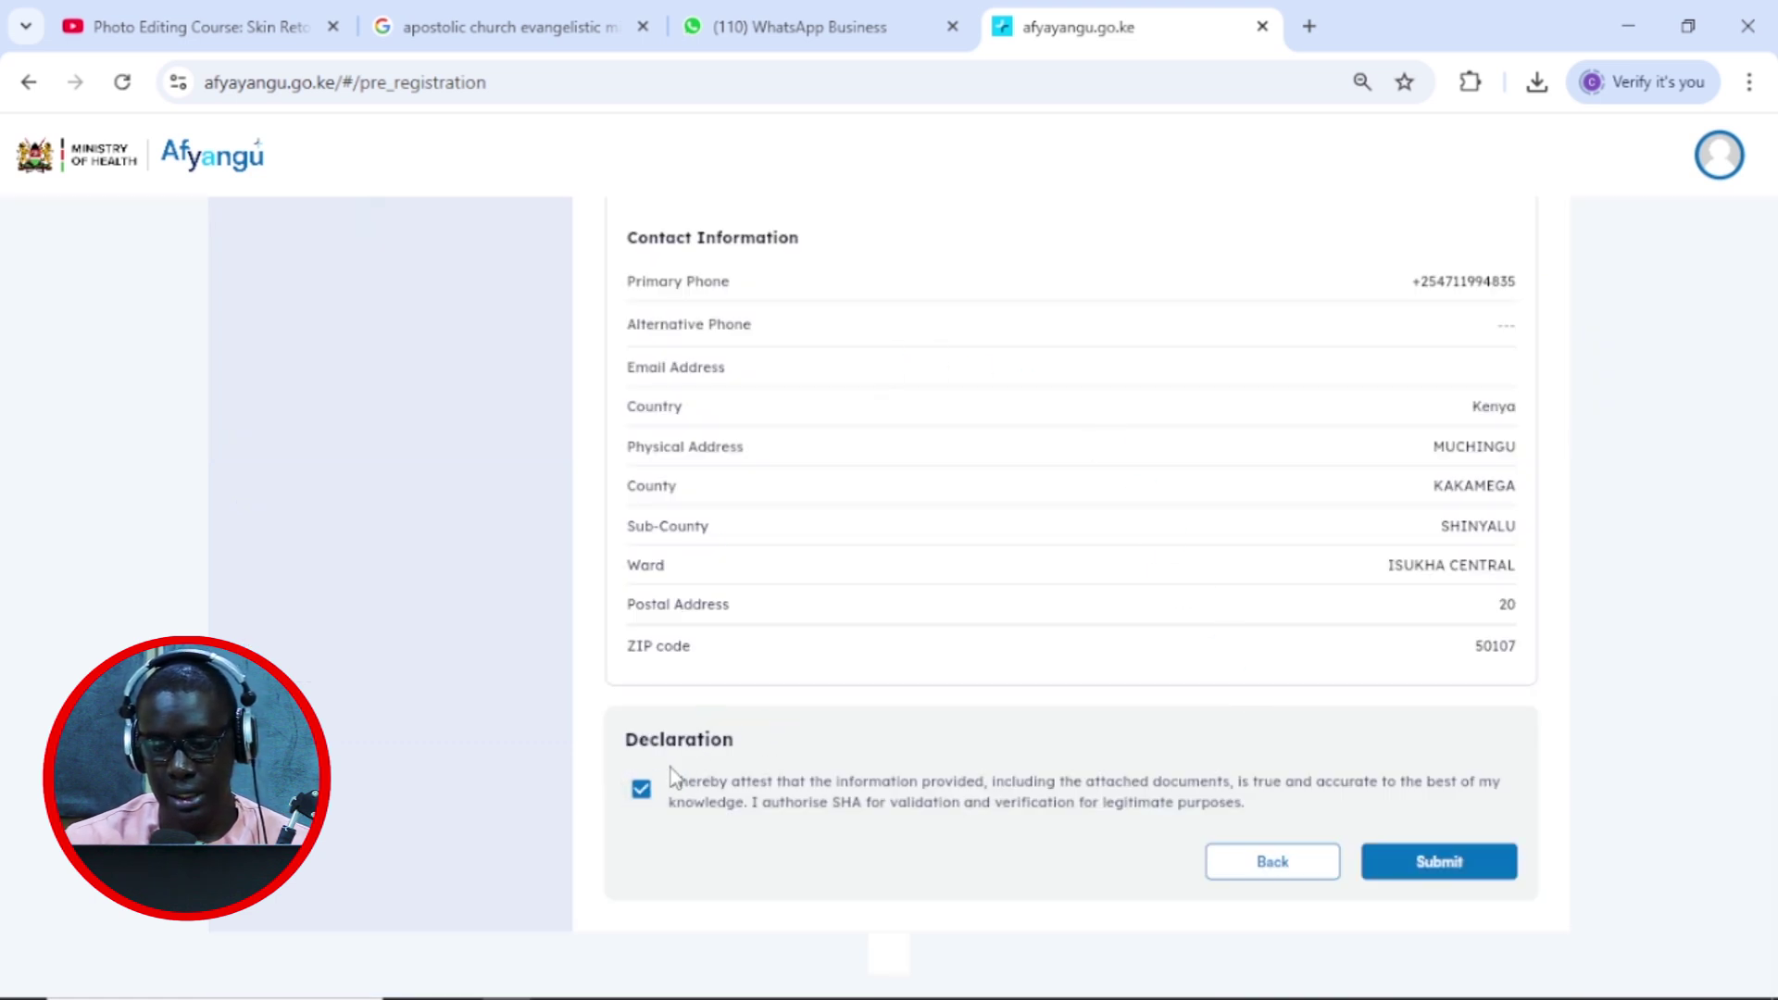
left_click(1422, 866)
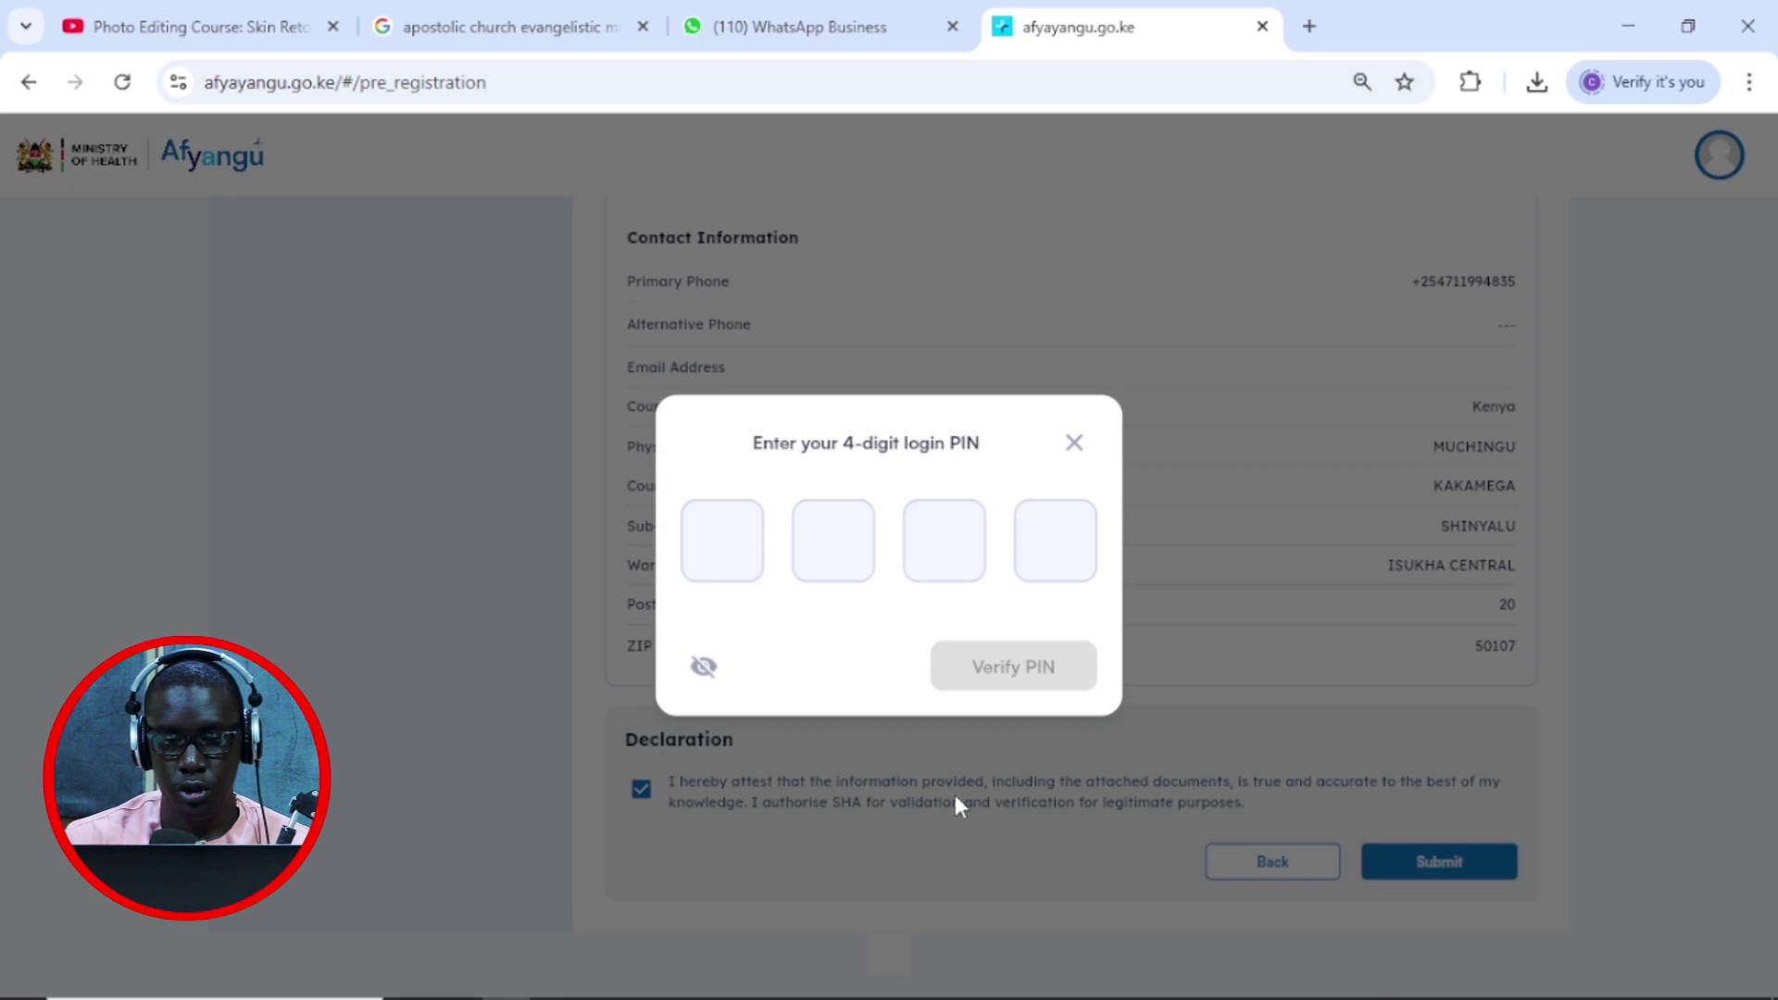
- Confirm the submission with the 4-digit login PIN
left_click(723, 552)
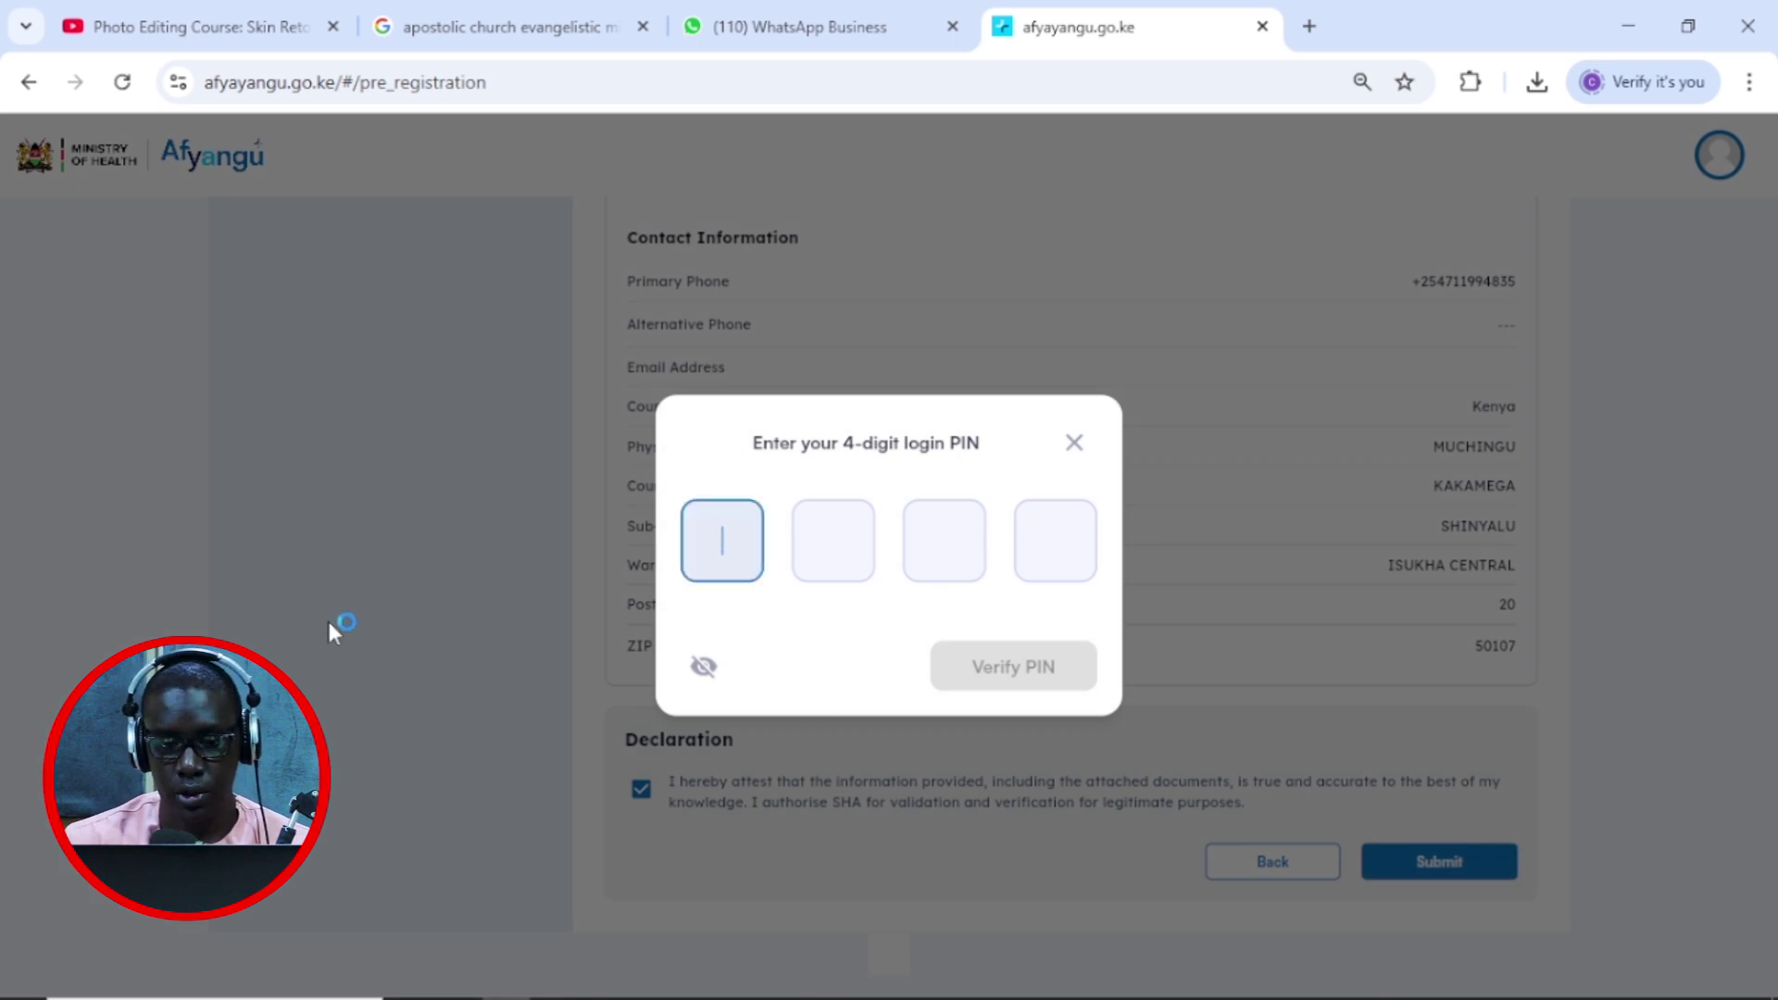
type("1111")
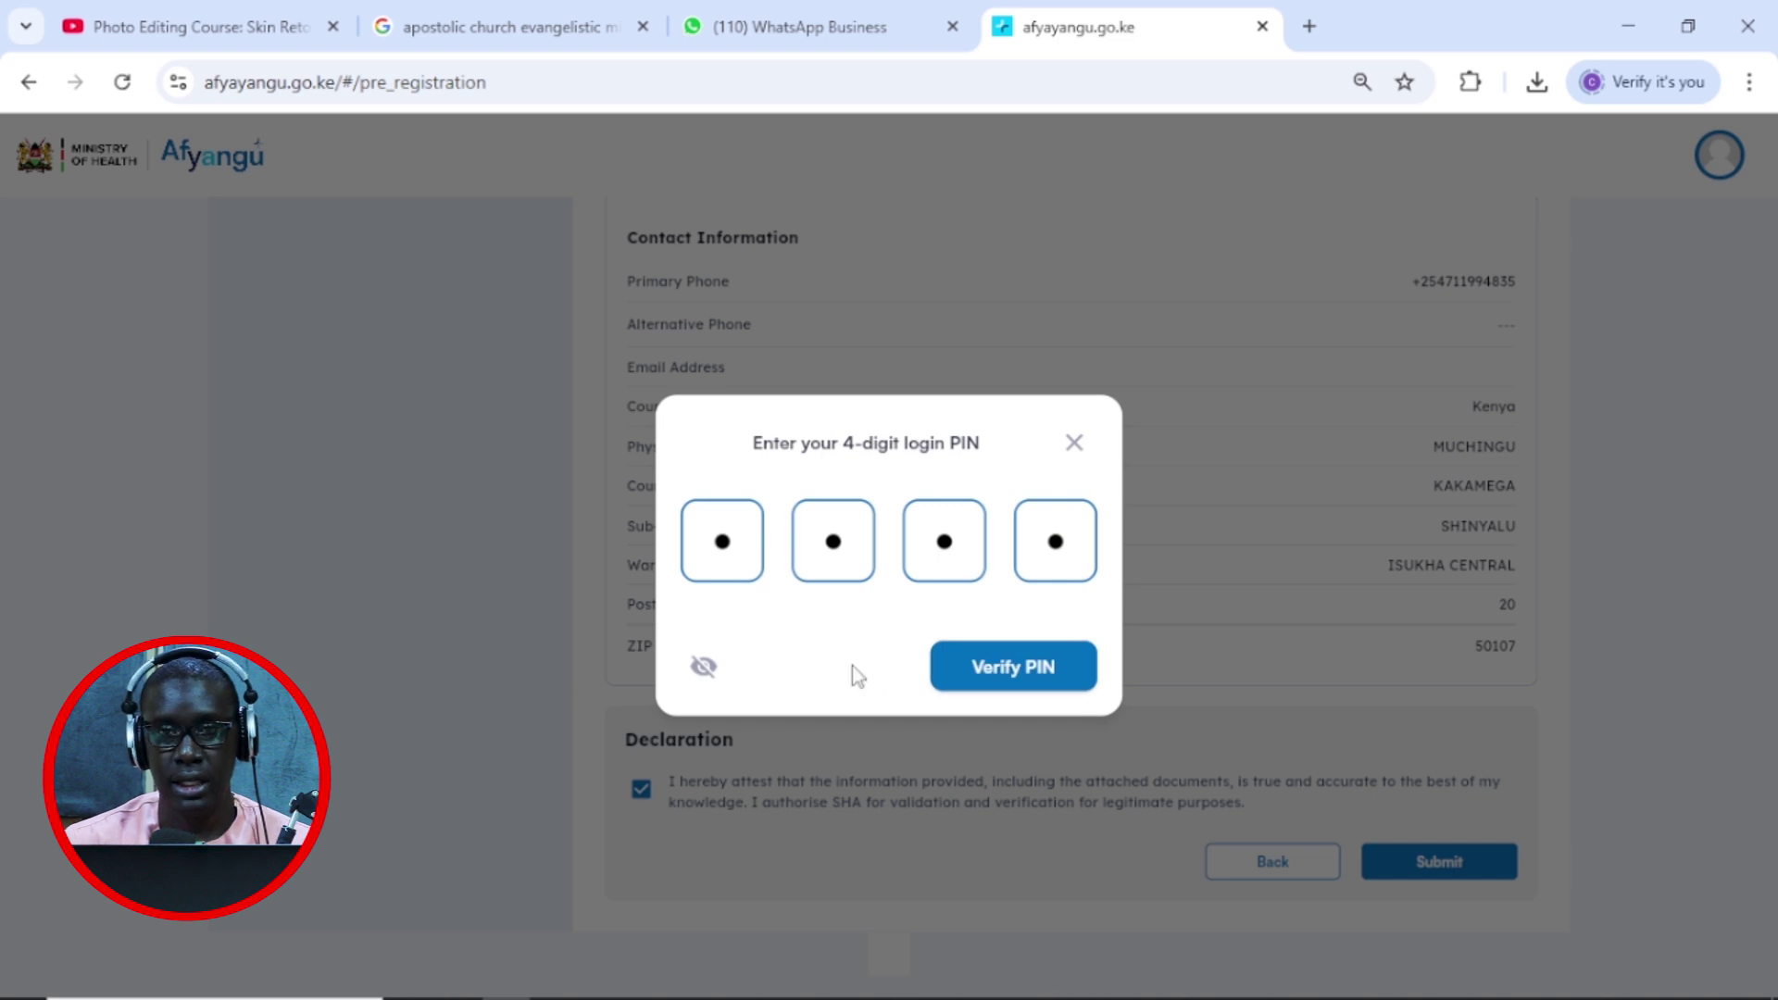
left_click(1001, 672)
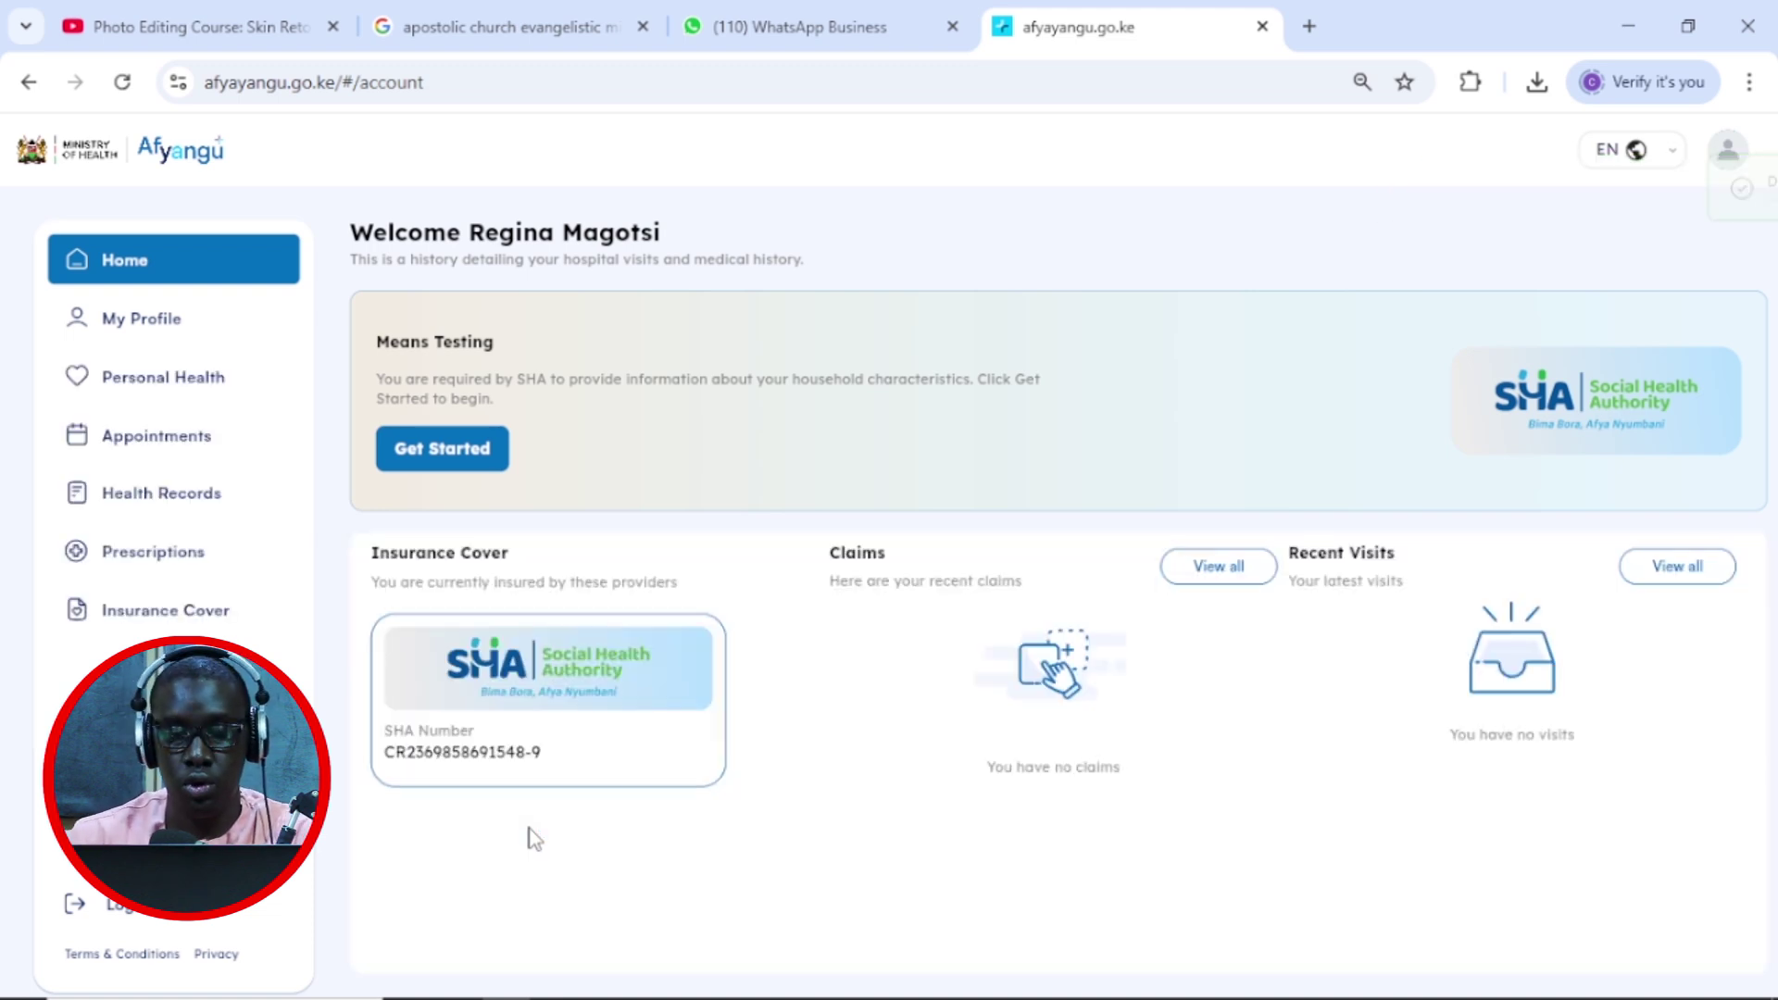
- Begin means testing without dependants and answer None for the head's highest education
left_click(457, 461)
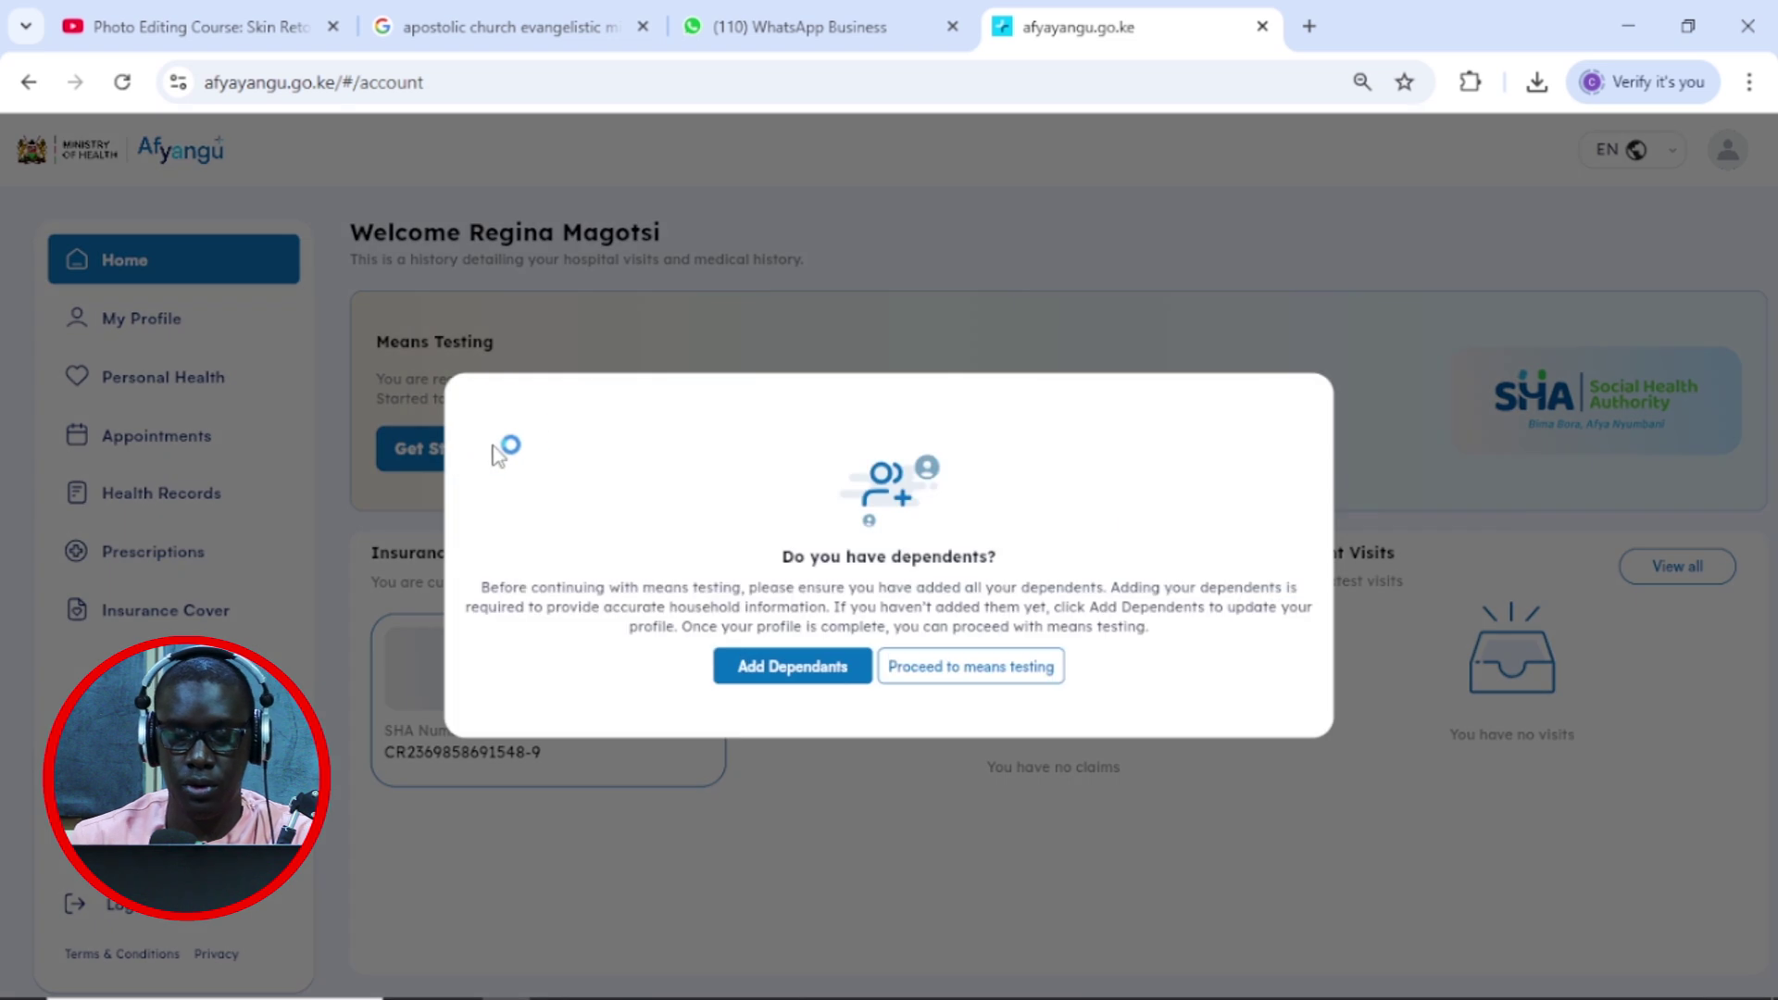
left_click(977, 671)
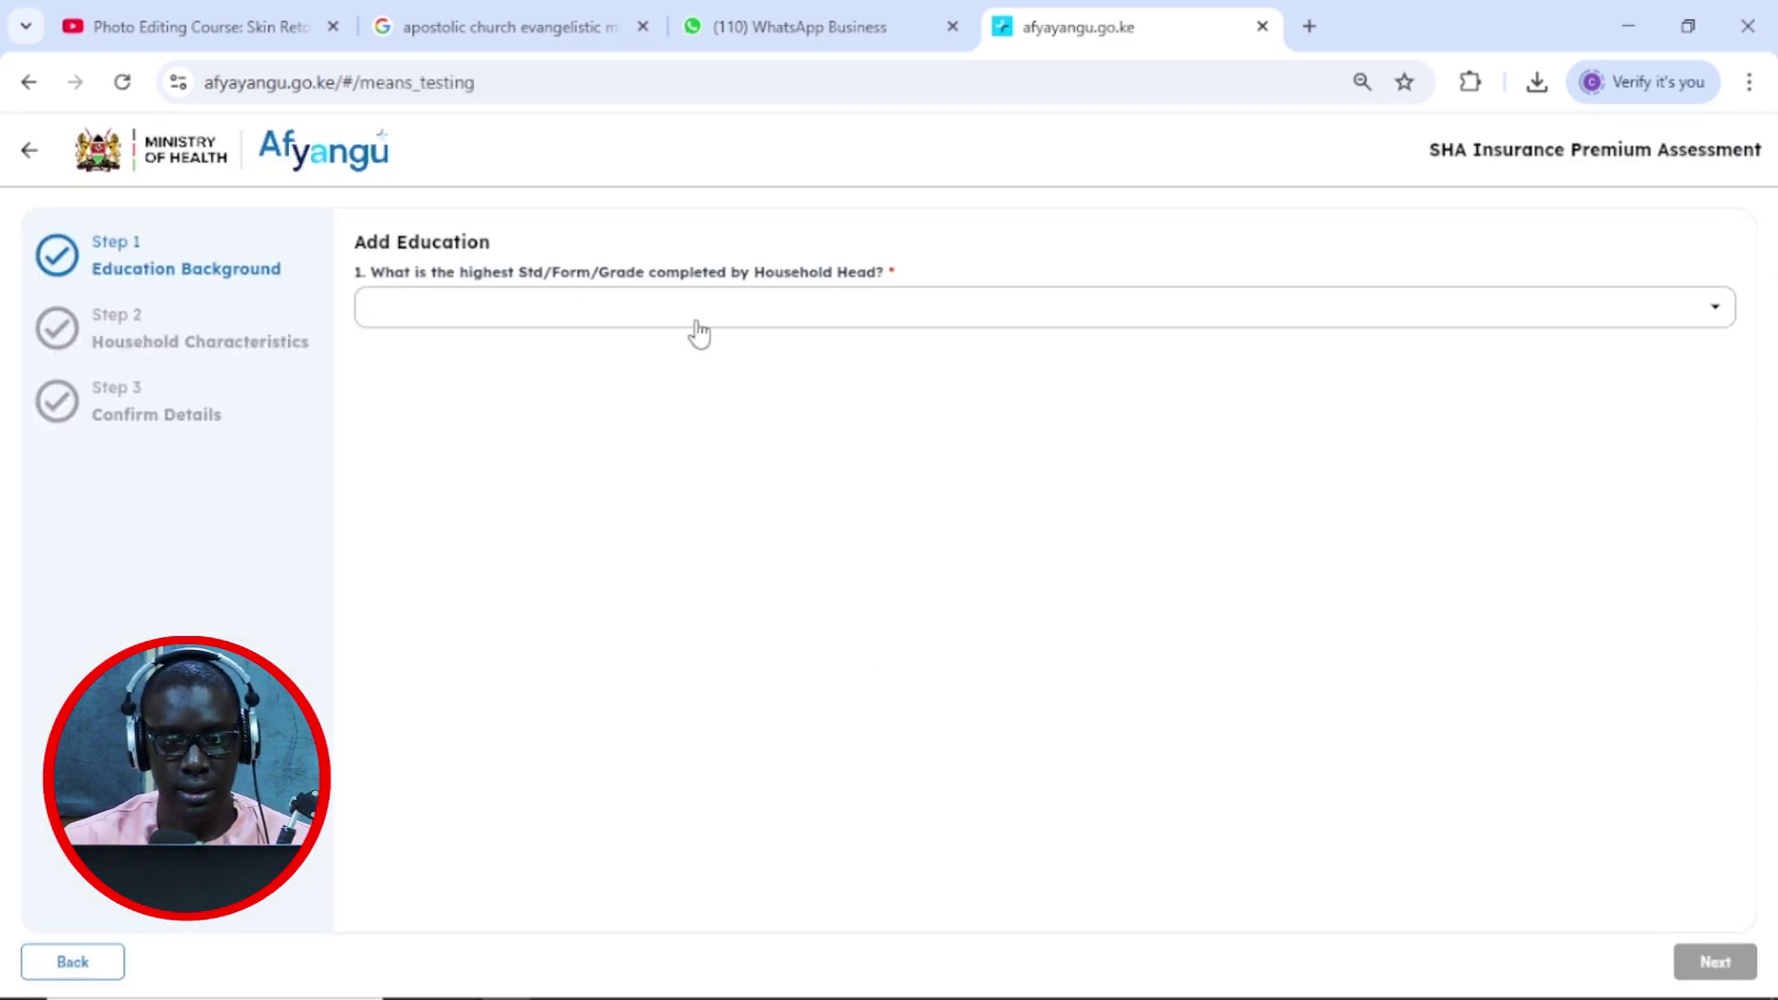
left_click(610, 318)
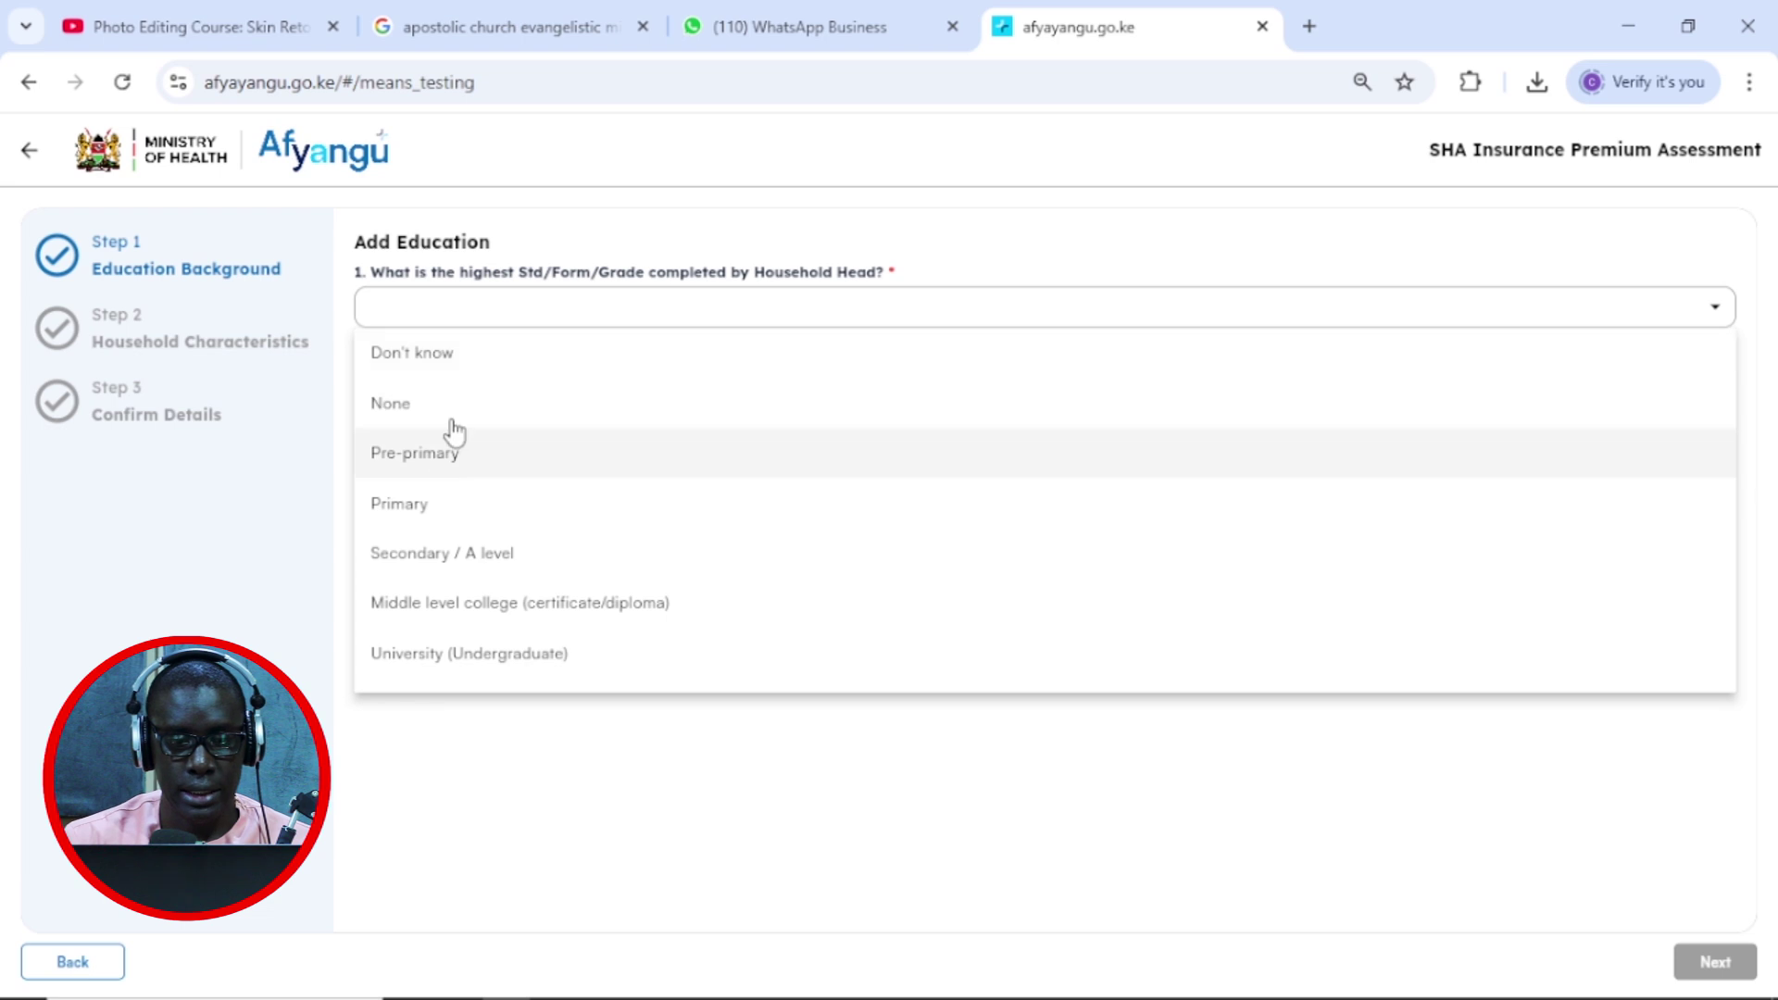
left_click(454, 415)
- Record 0 household dependants, a Female household head, and No income source
left_click(1714, 961)
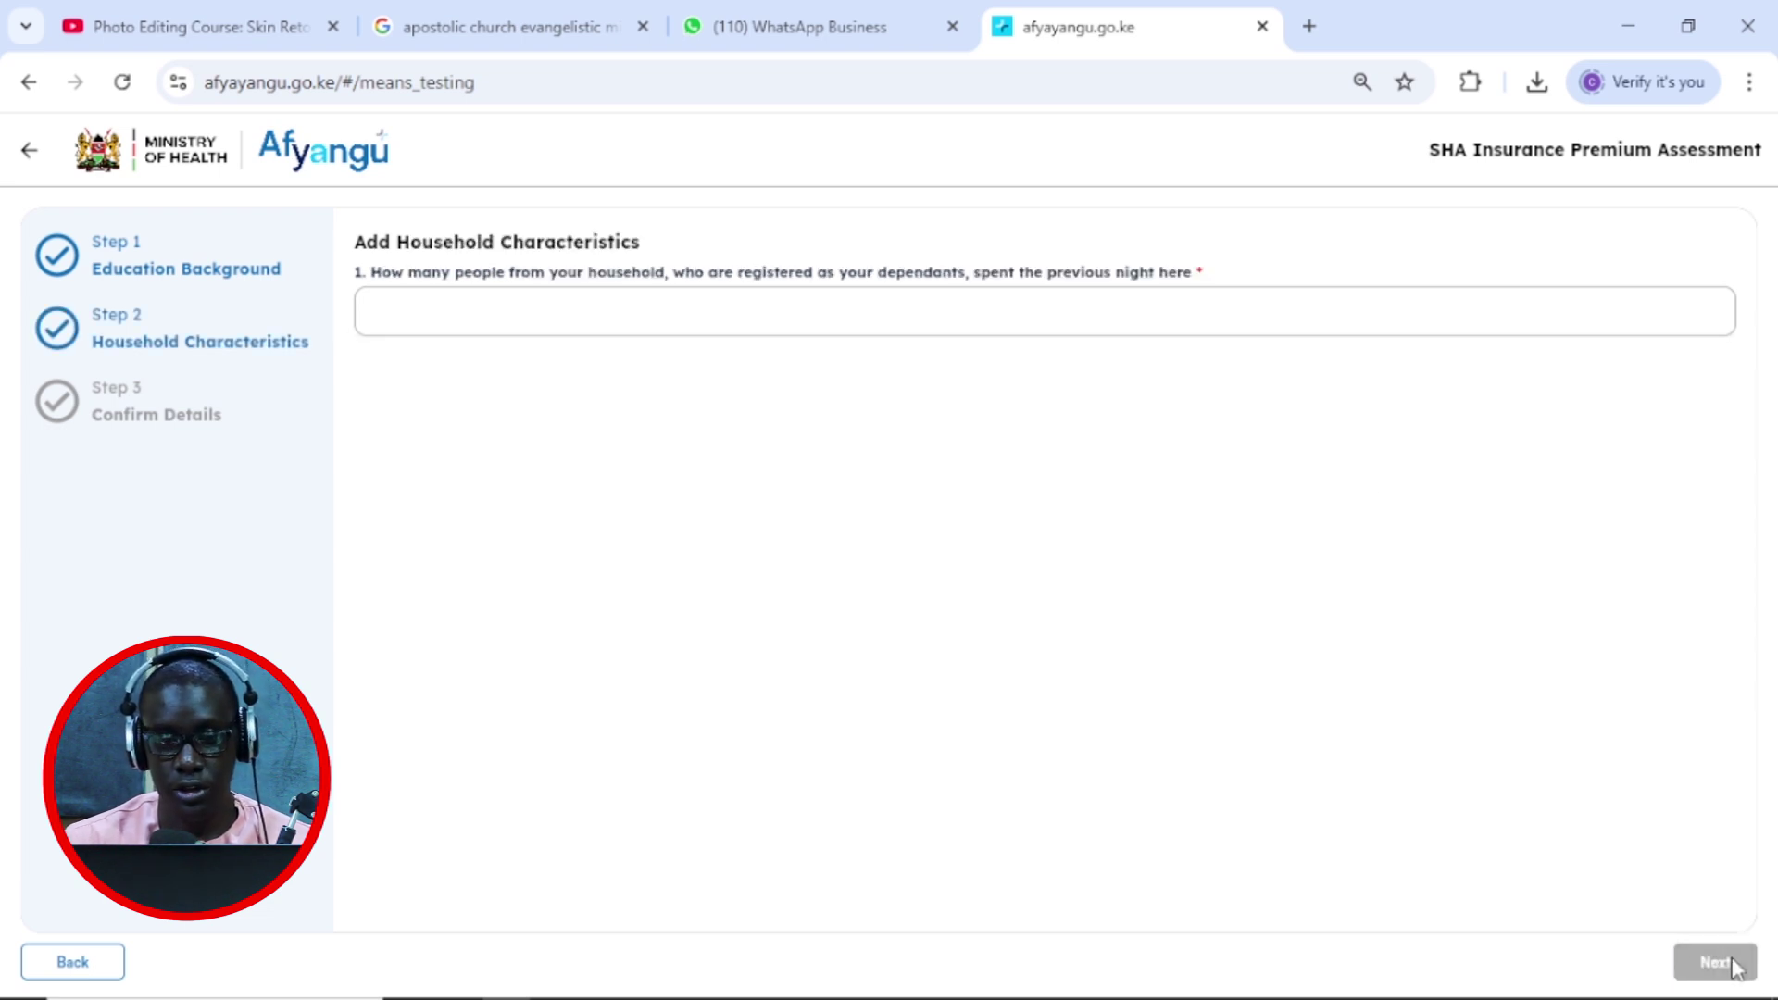
left_click(472, 311)
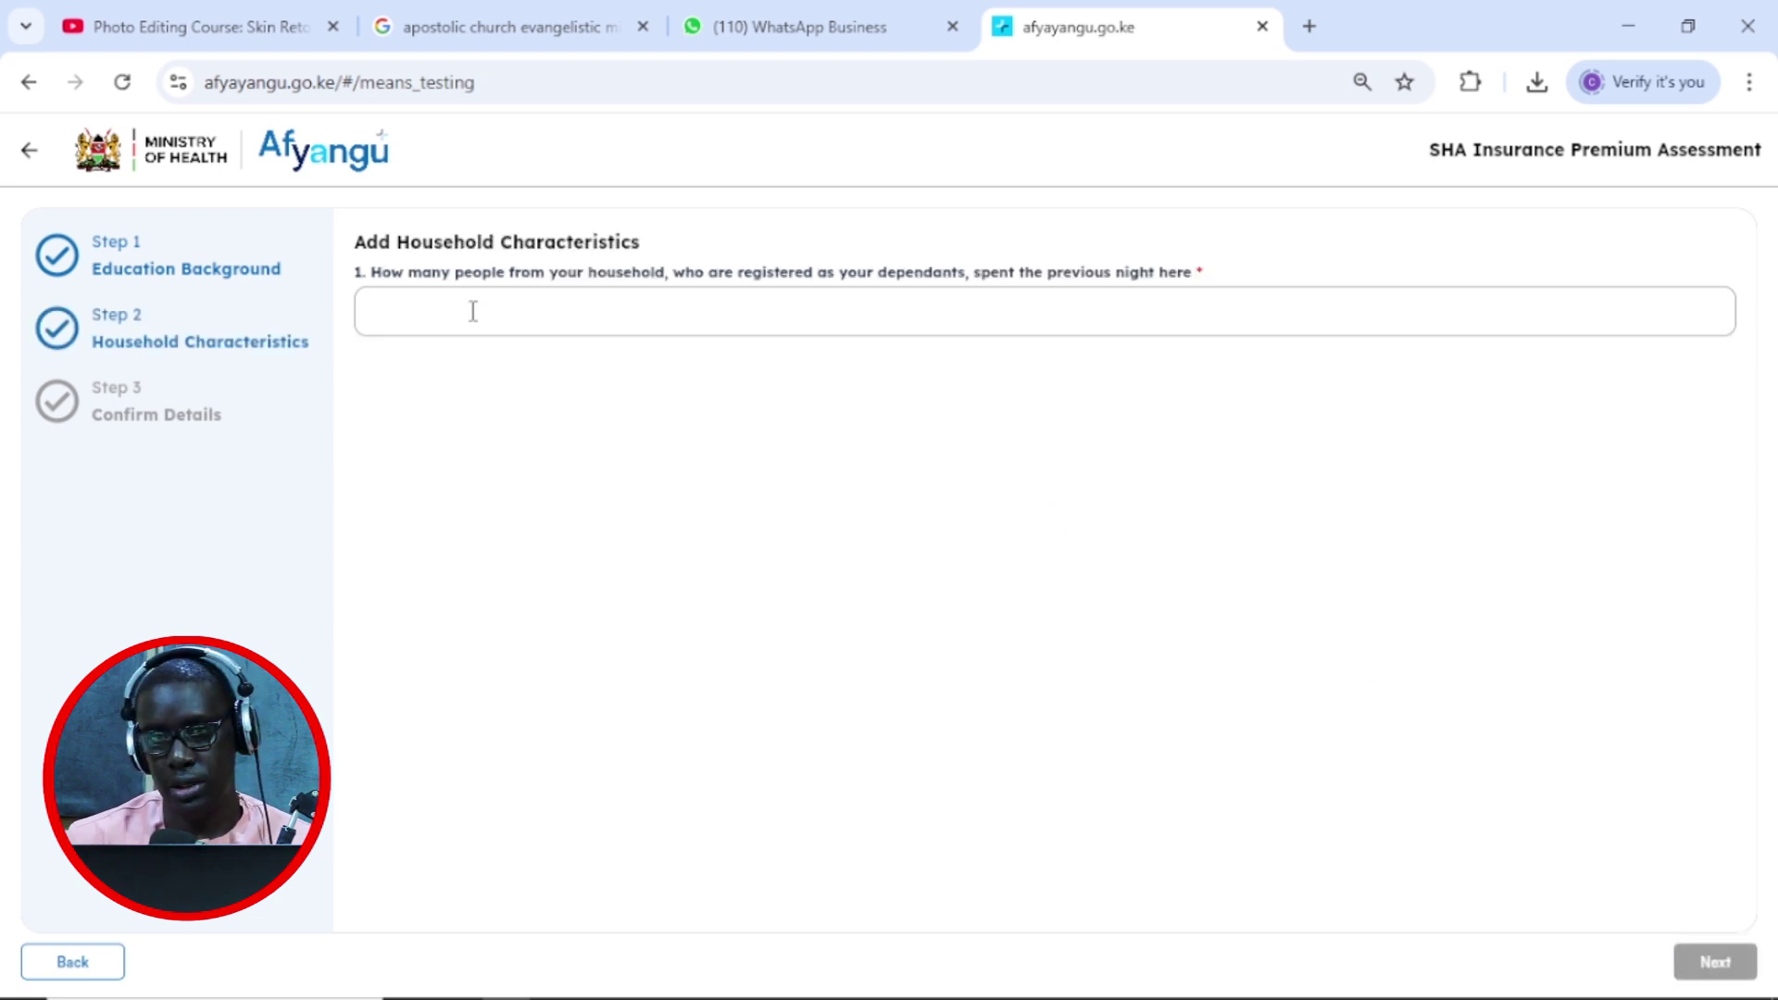
type("0")
left_click(479, 398)
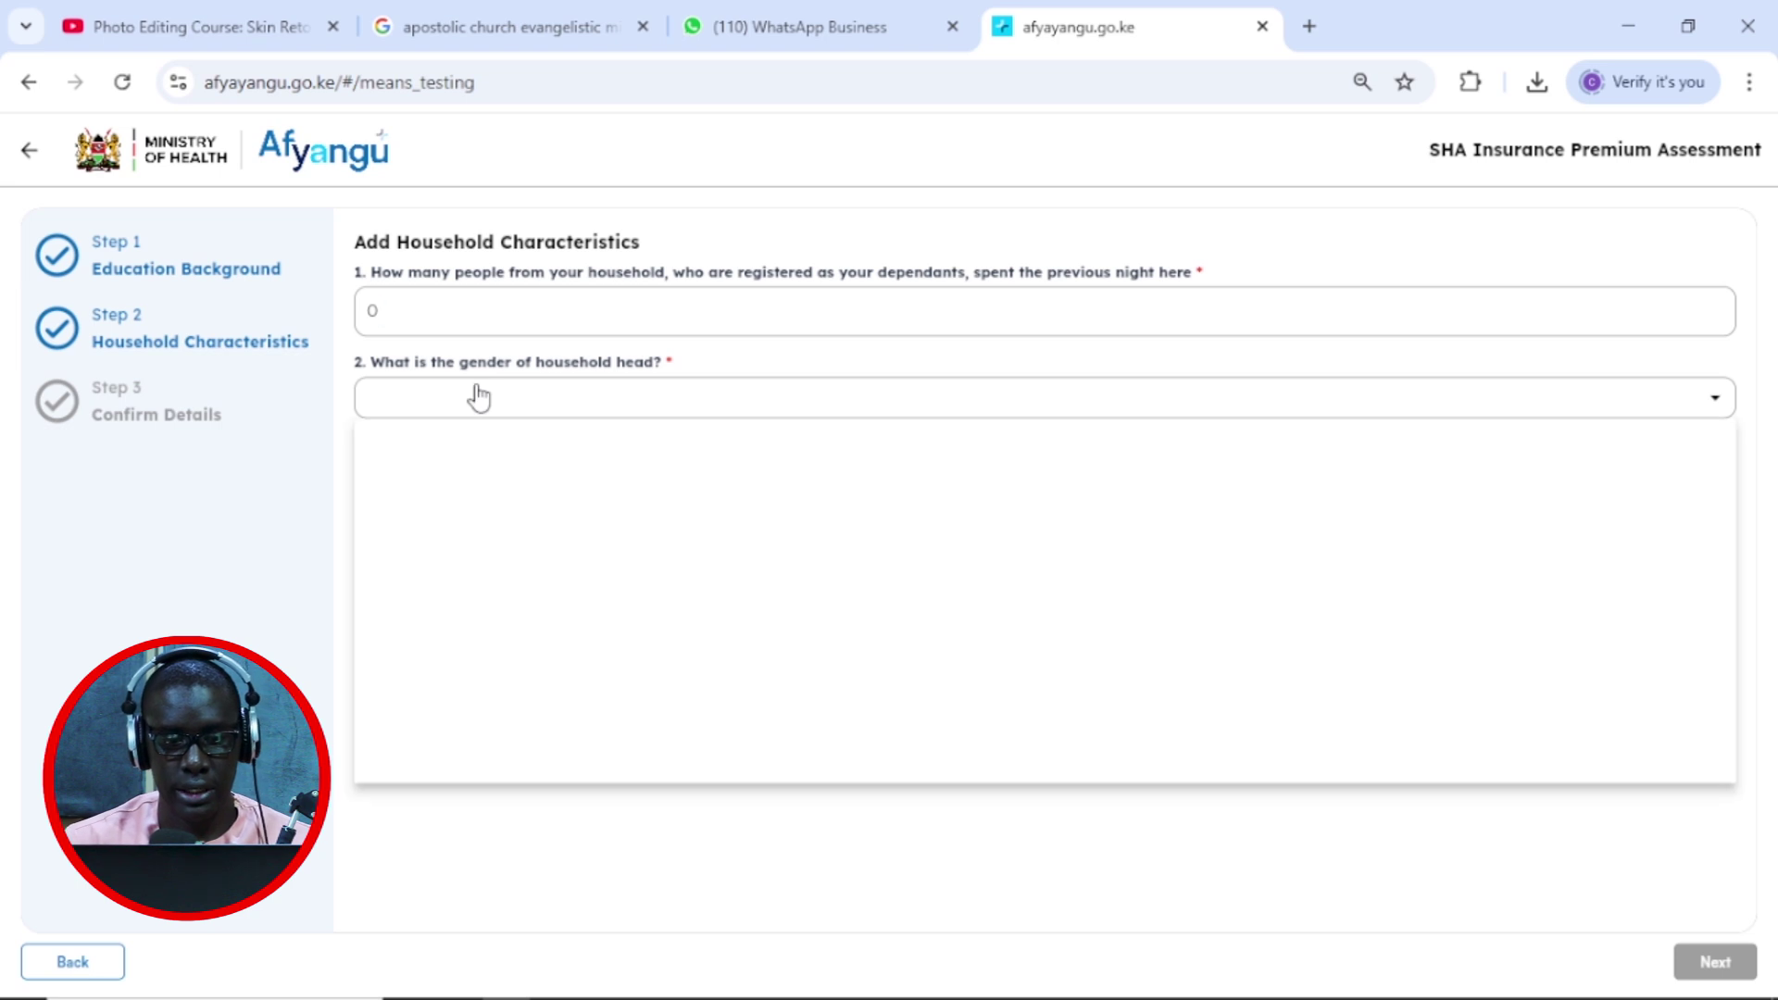
left_click(389, 496)
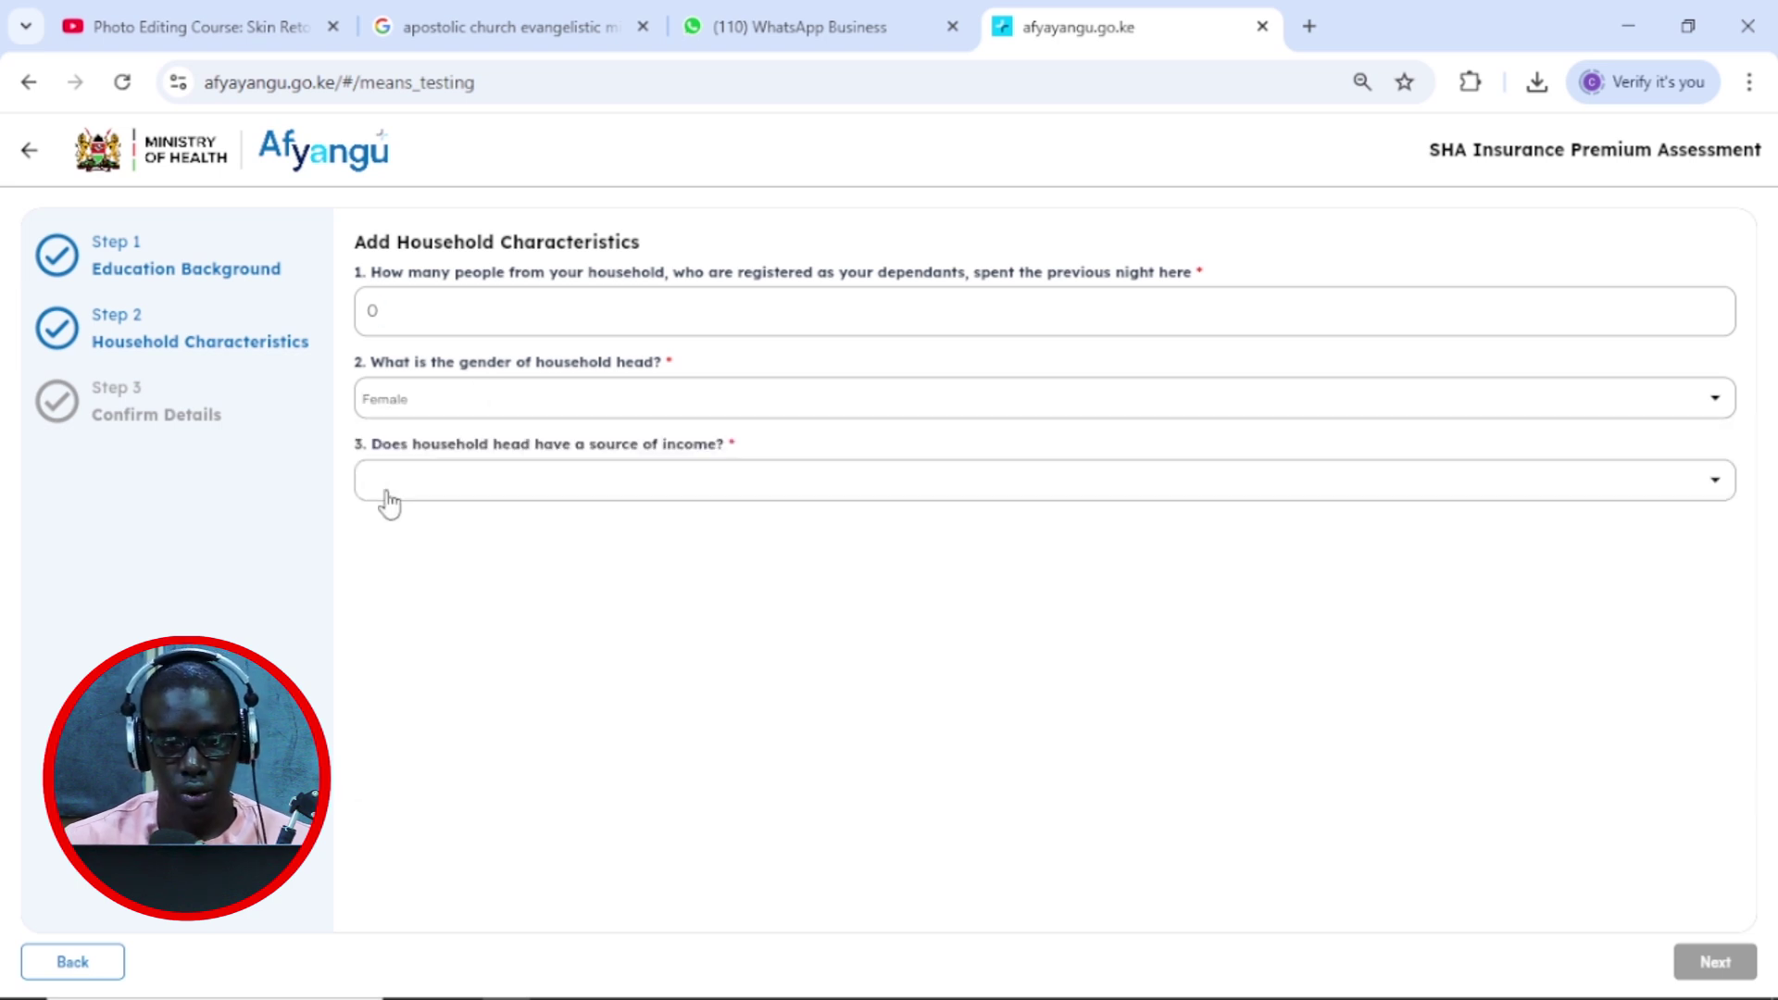
left_click(439, 496)
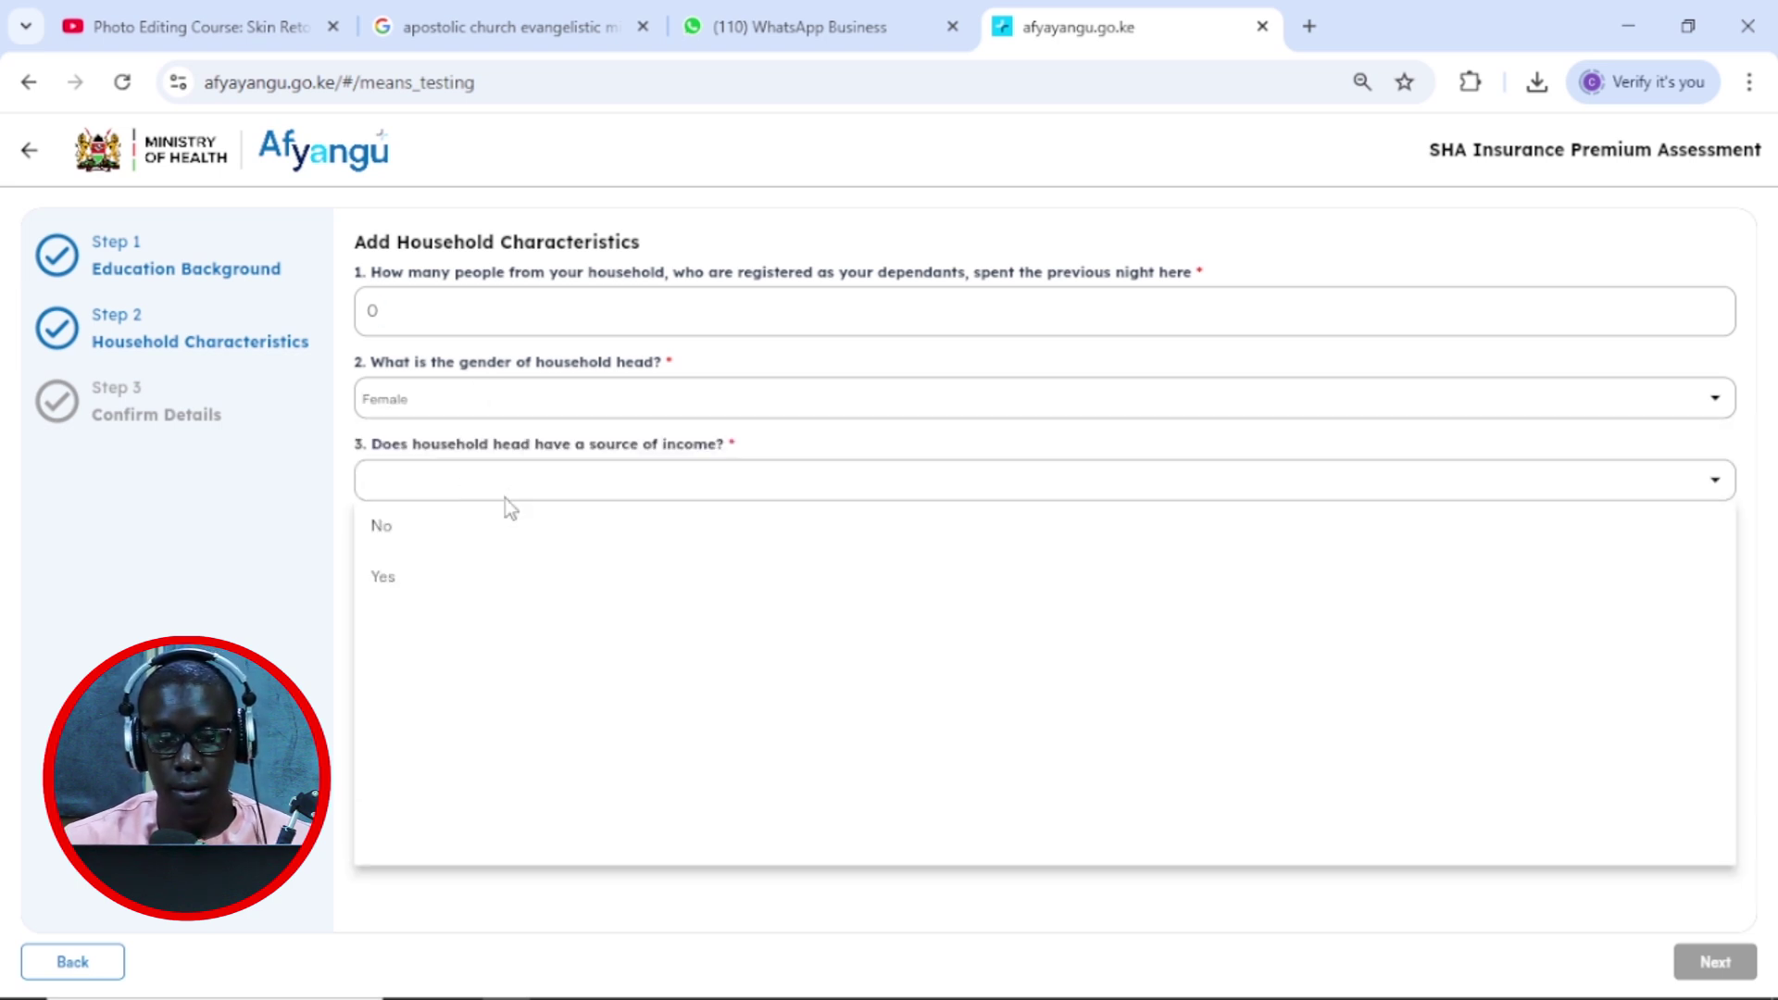
left_click(442, 526)
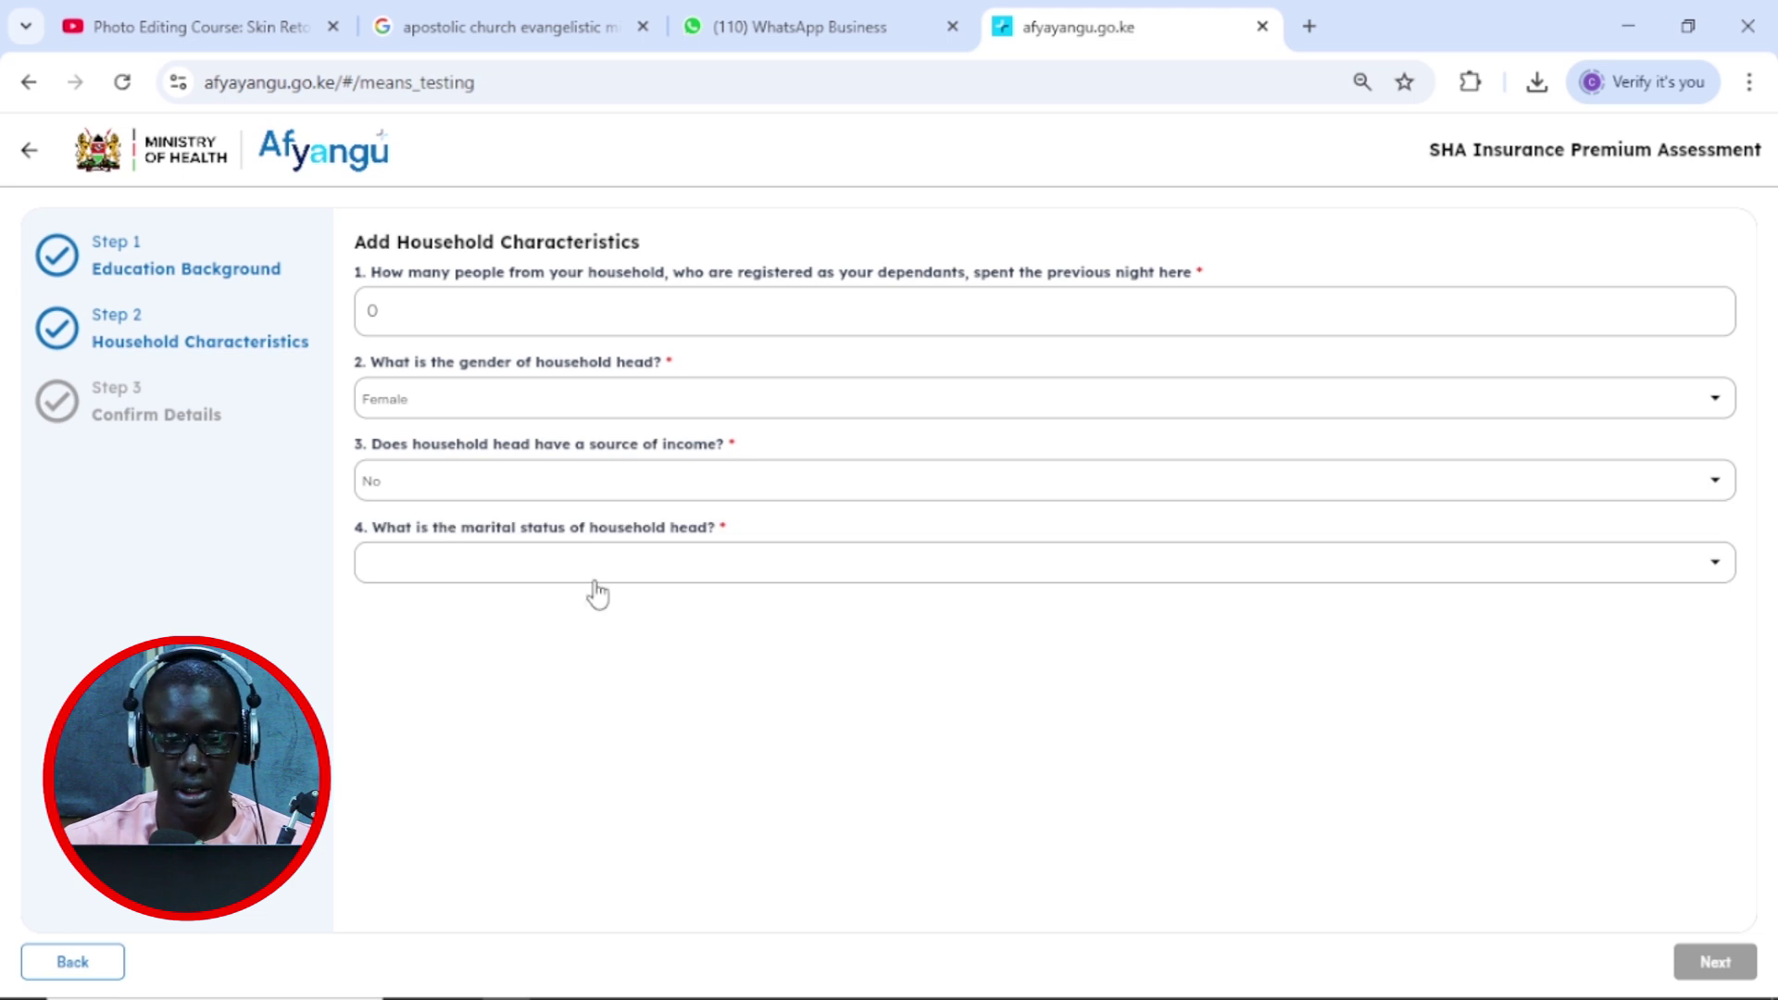
- Record the head as Widow or widower, living in an owned Shanty with 1 sleeping room
left_click(518, 570)
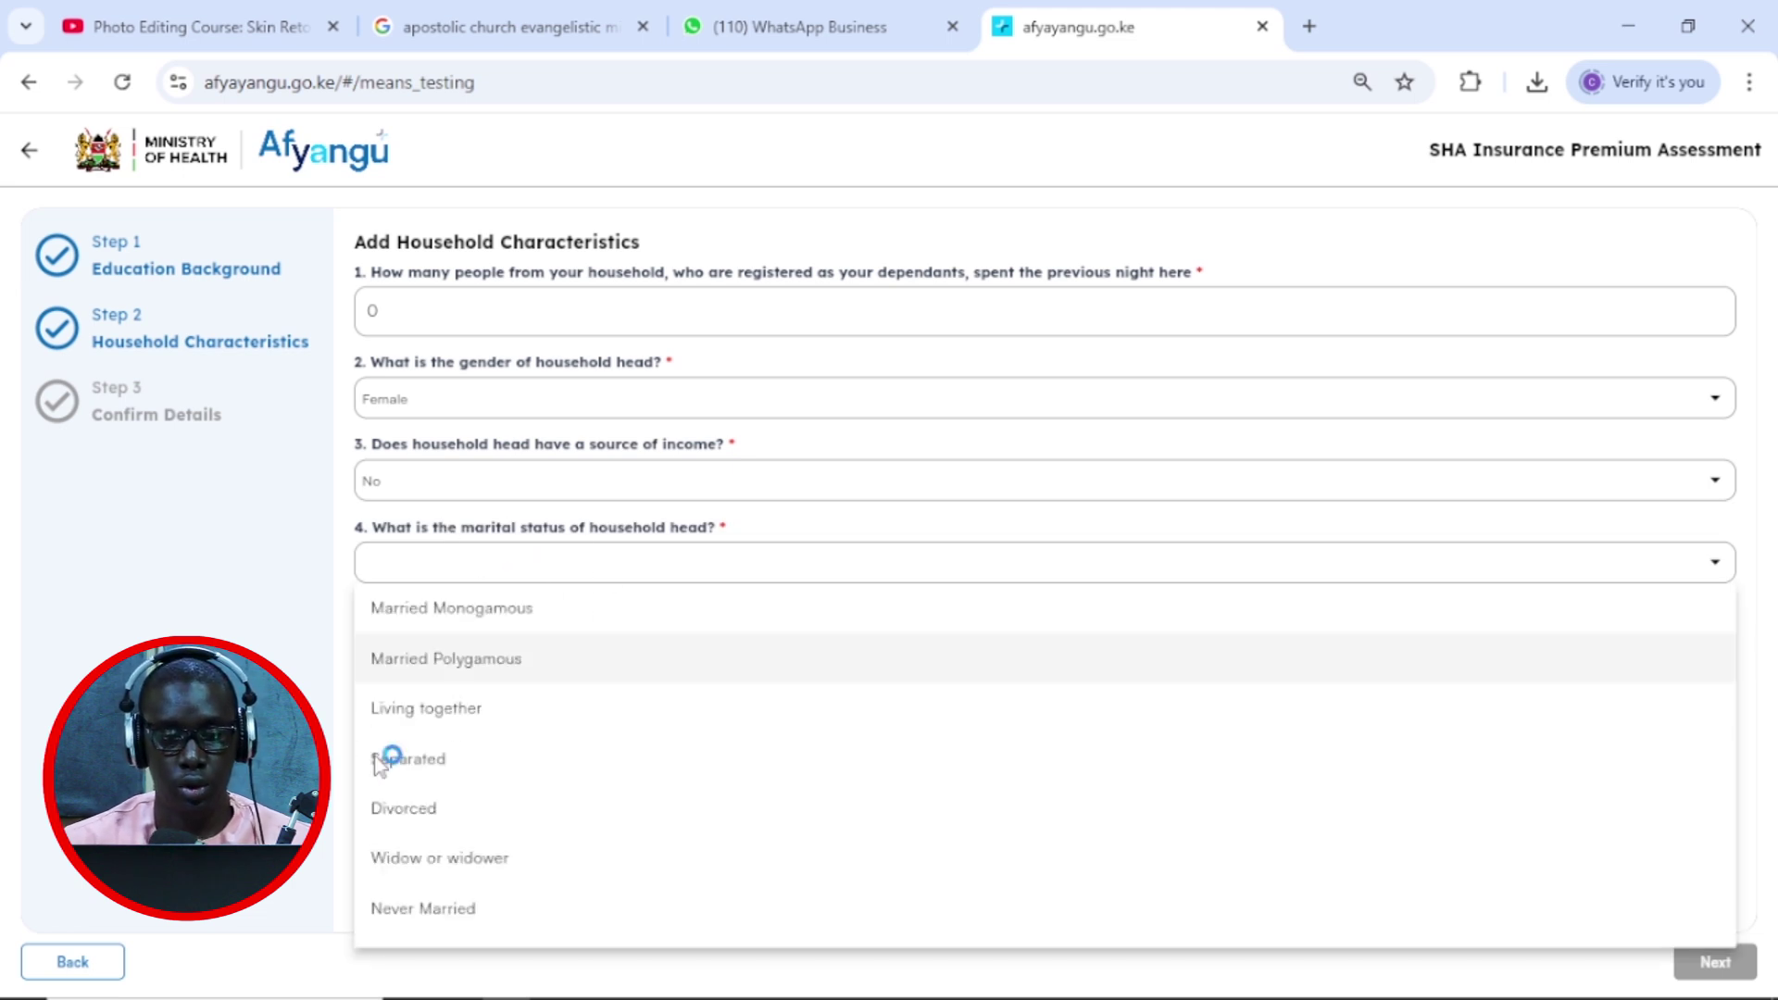
left_click(502, 866)
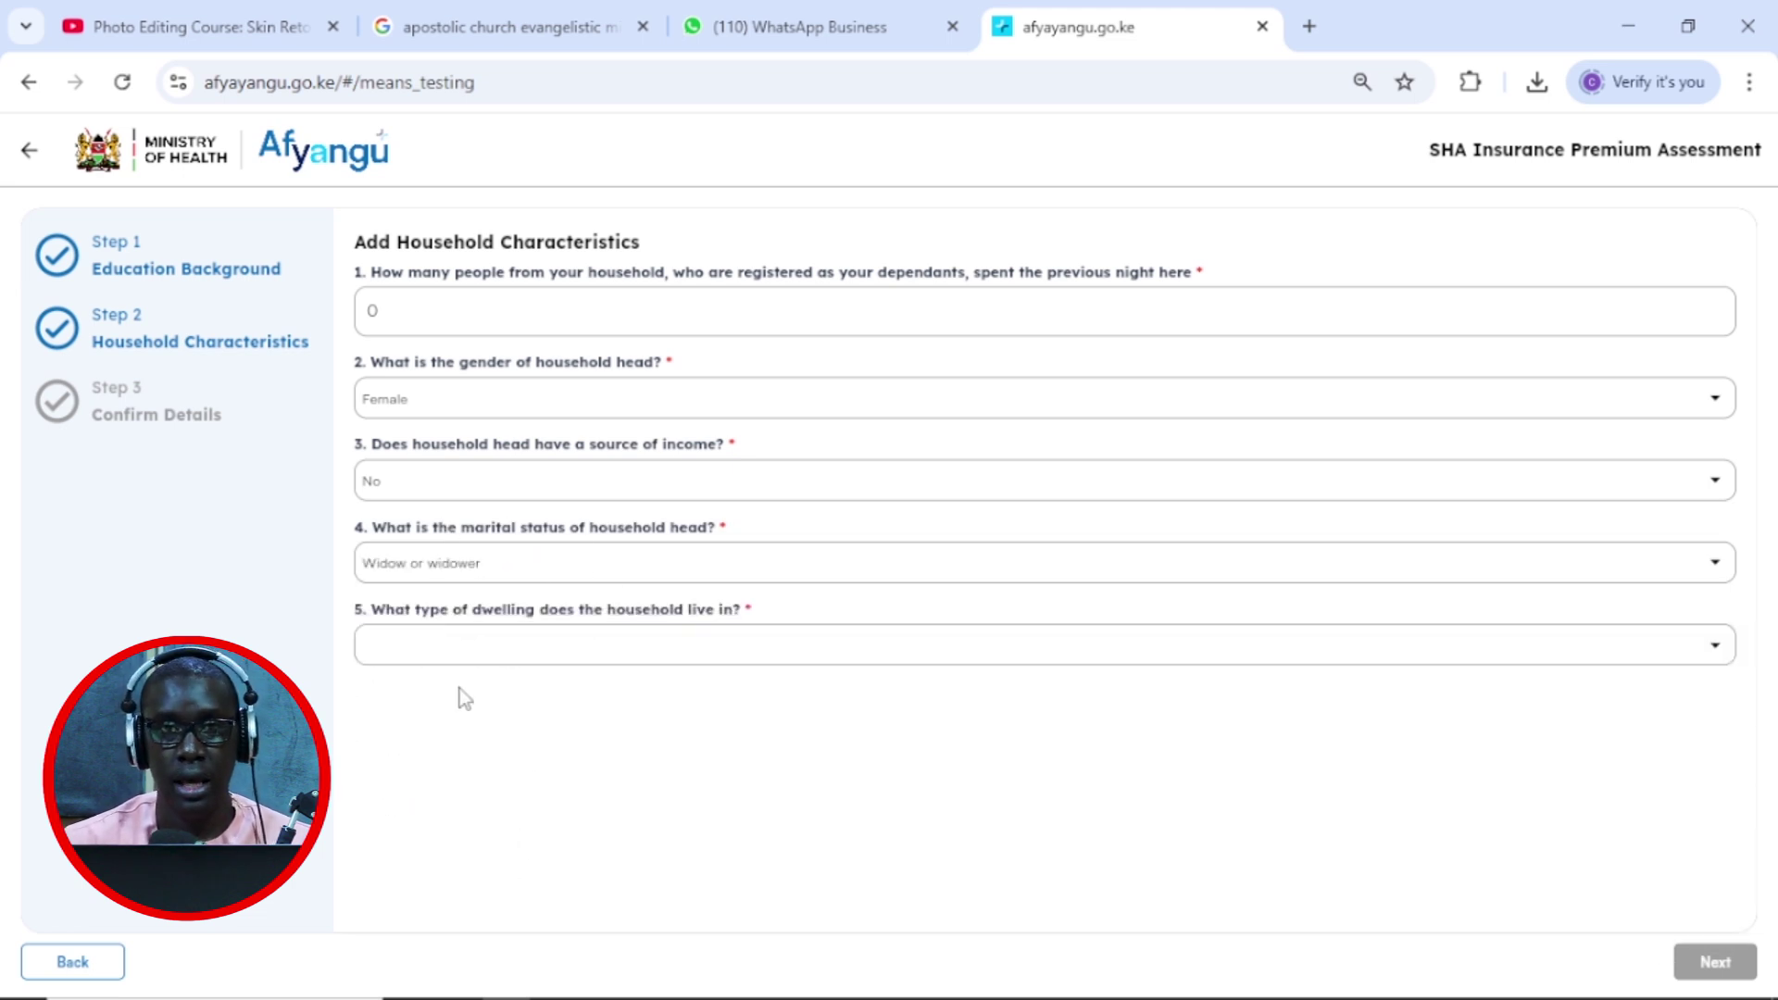
left_click(707, 629)
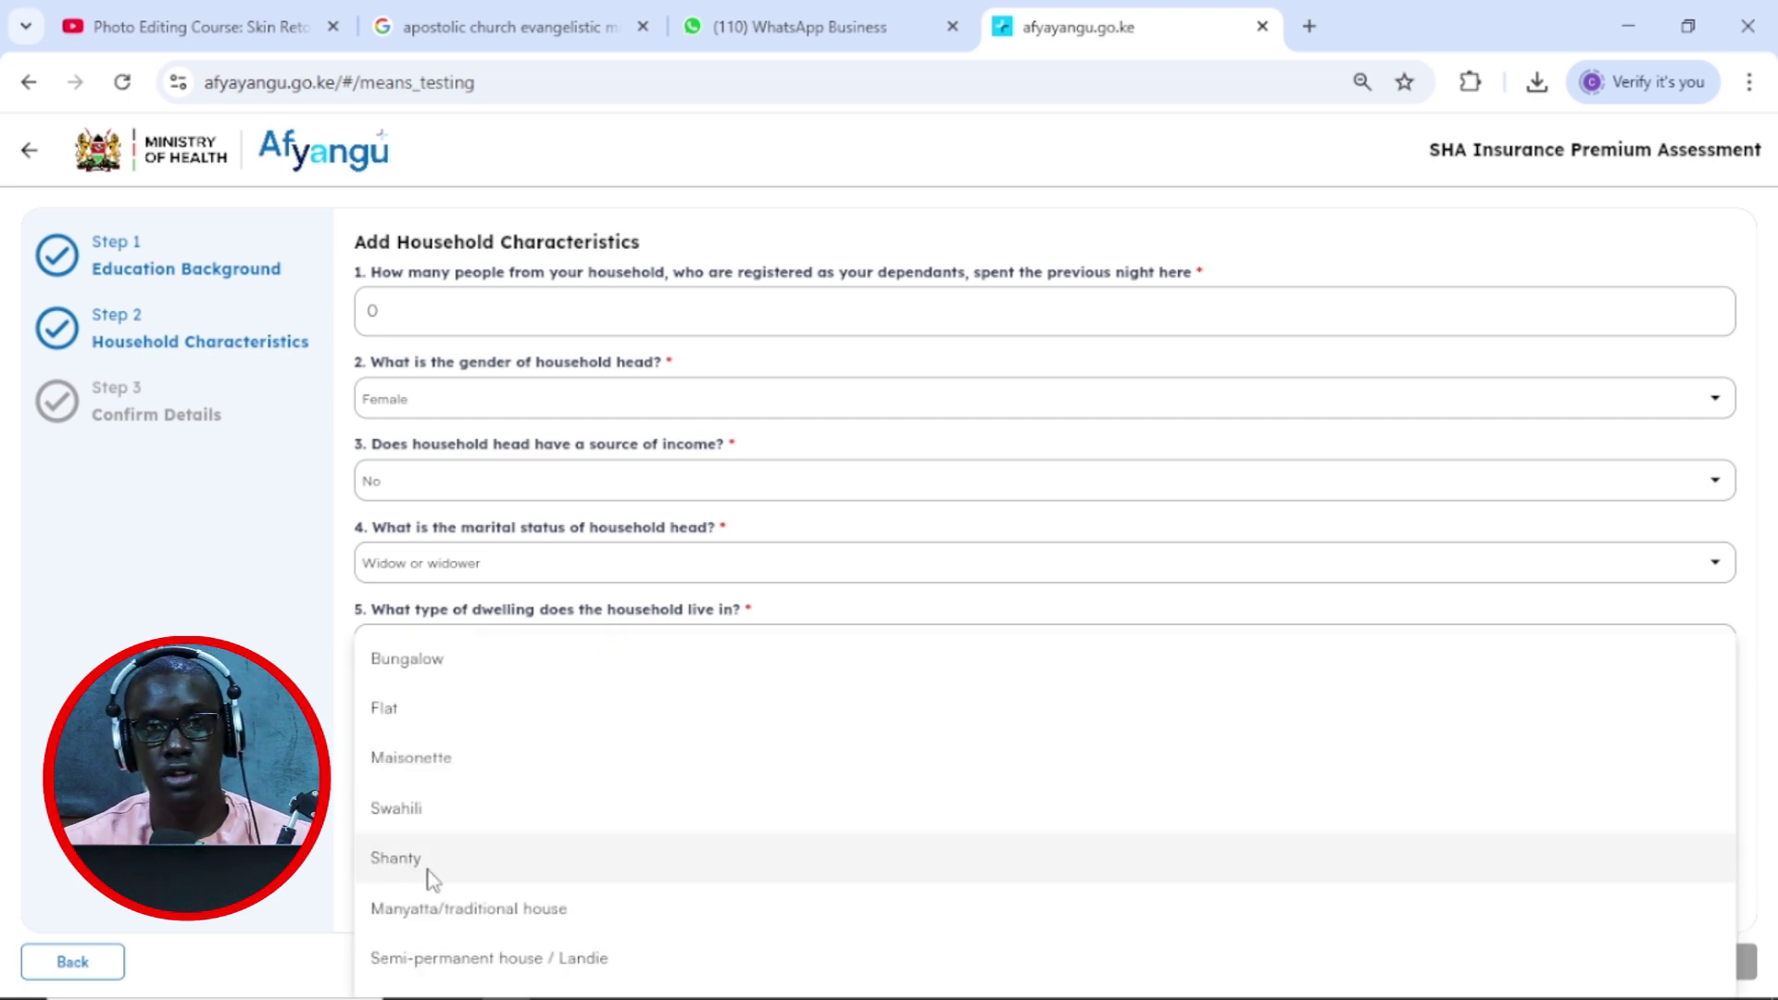
left_click(434, 871)
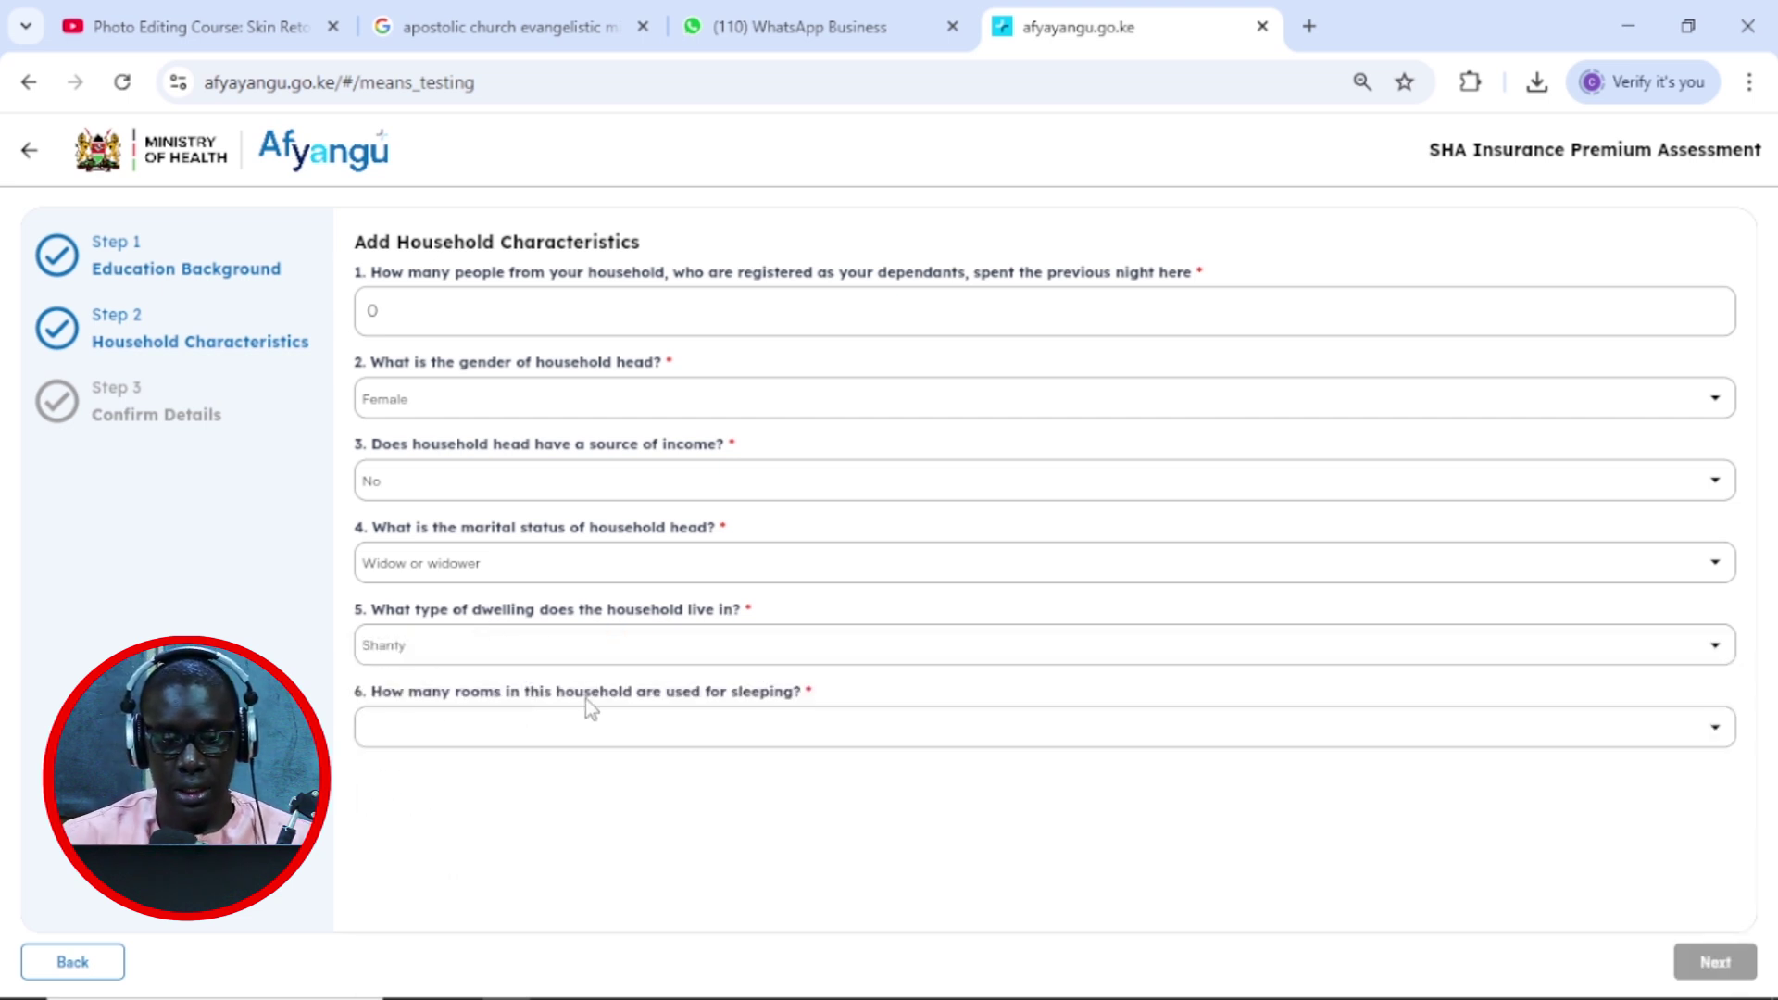
left_click(752, 731)
left_click(387, 669)
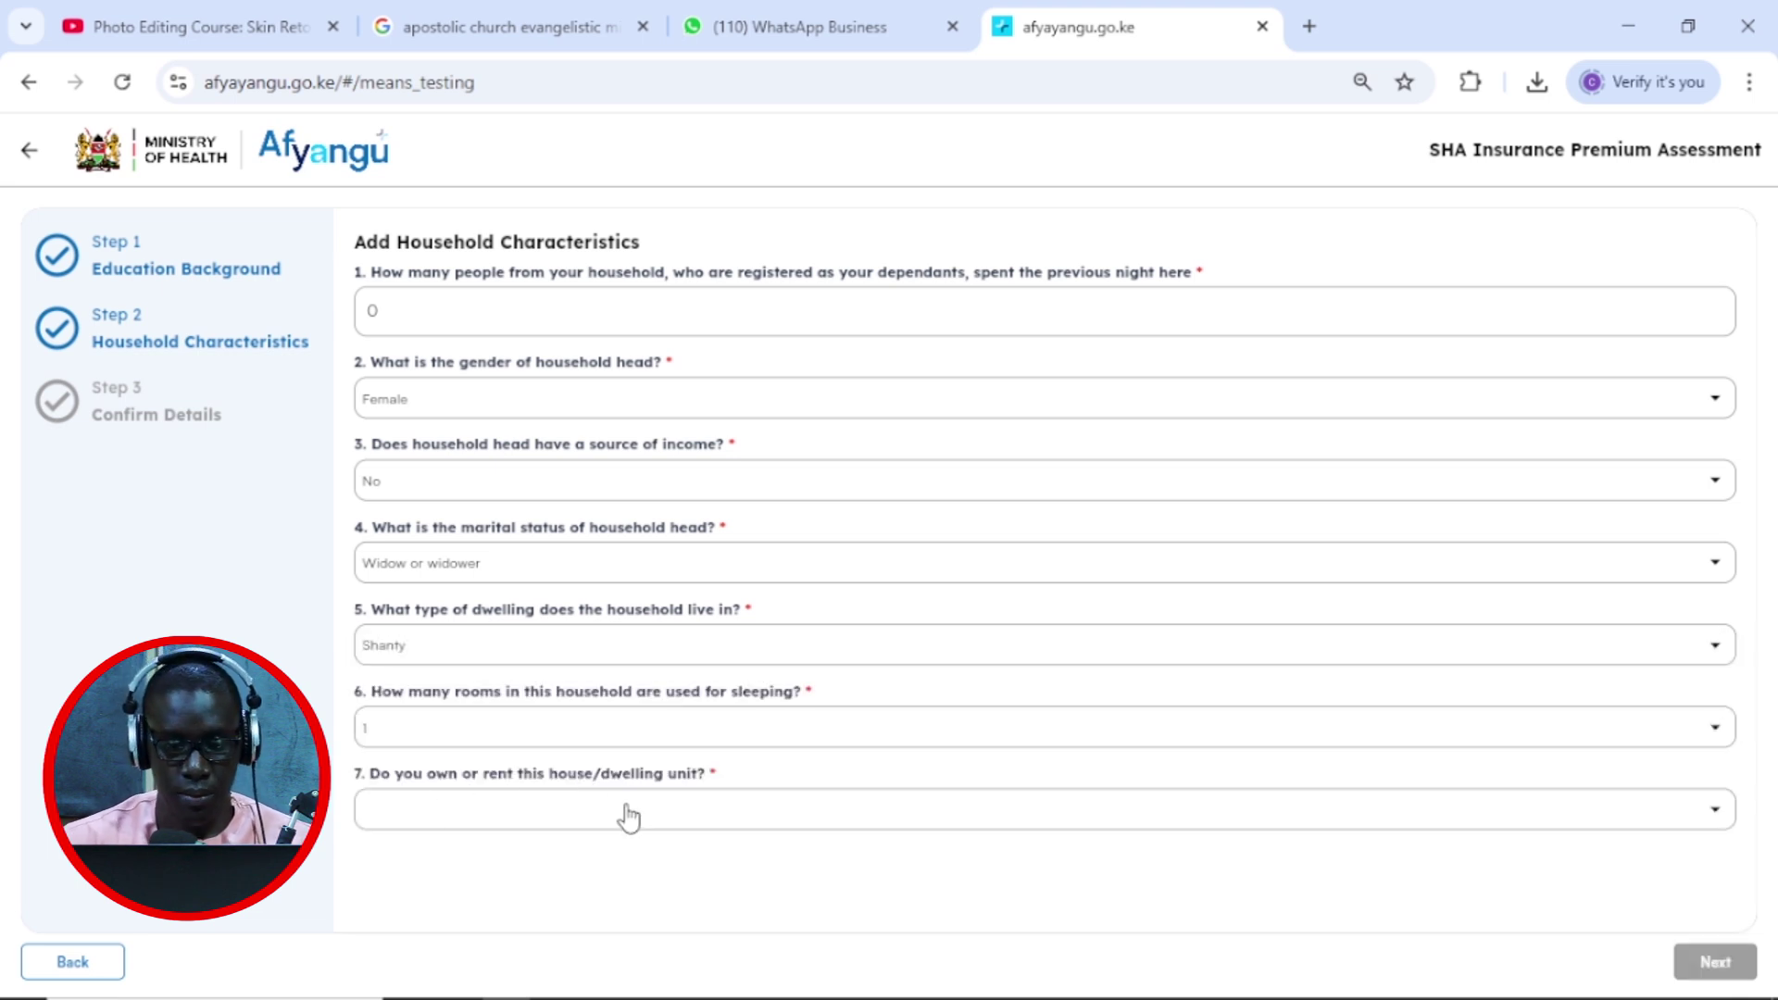
left_click(629, 818)
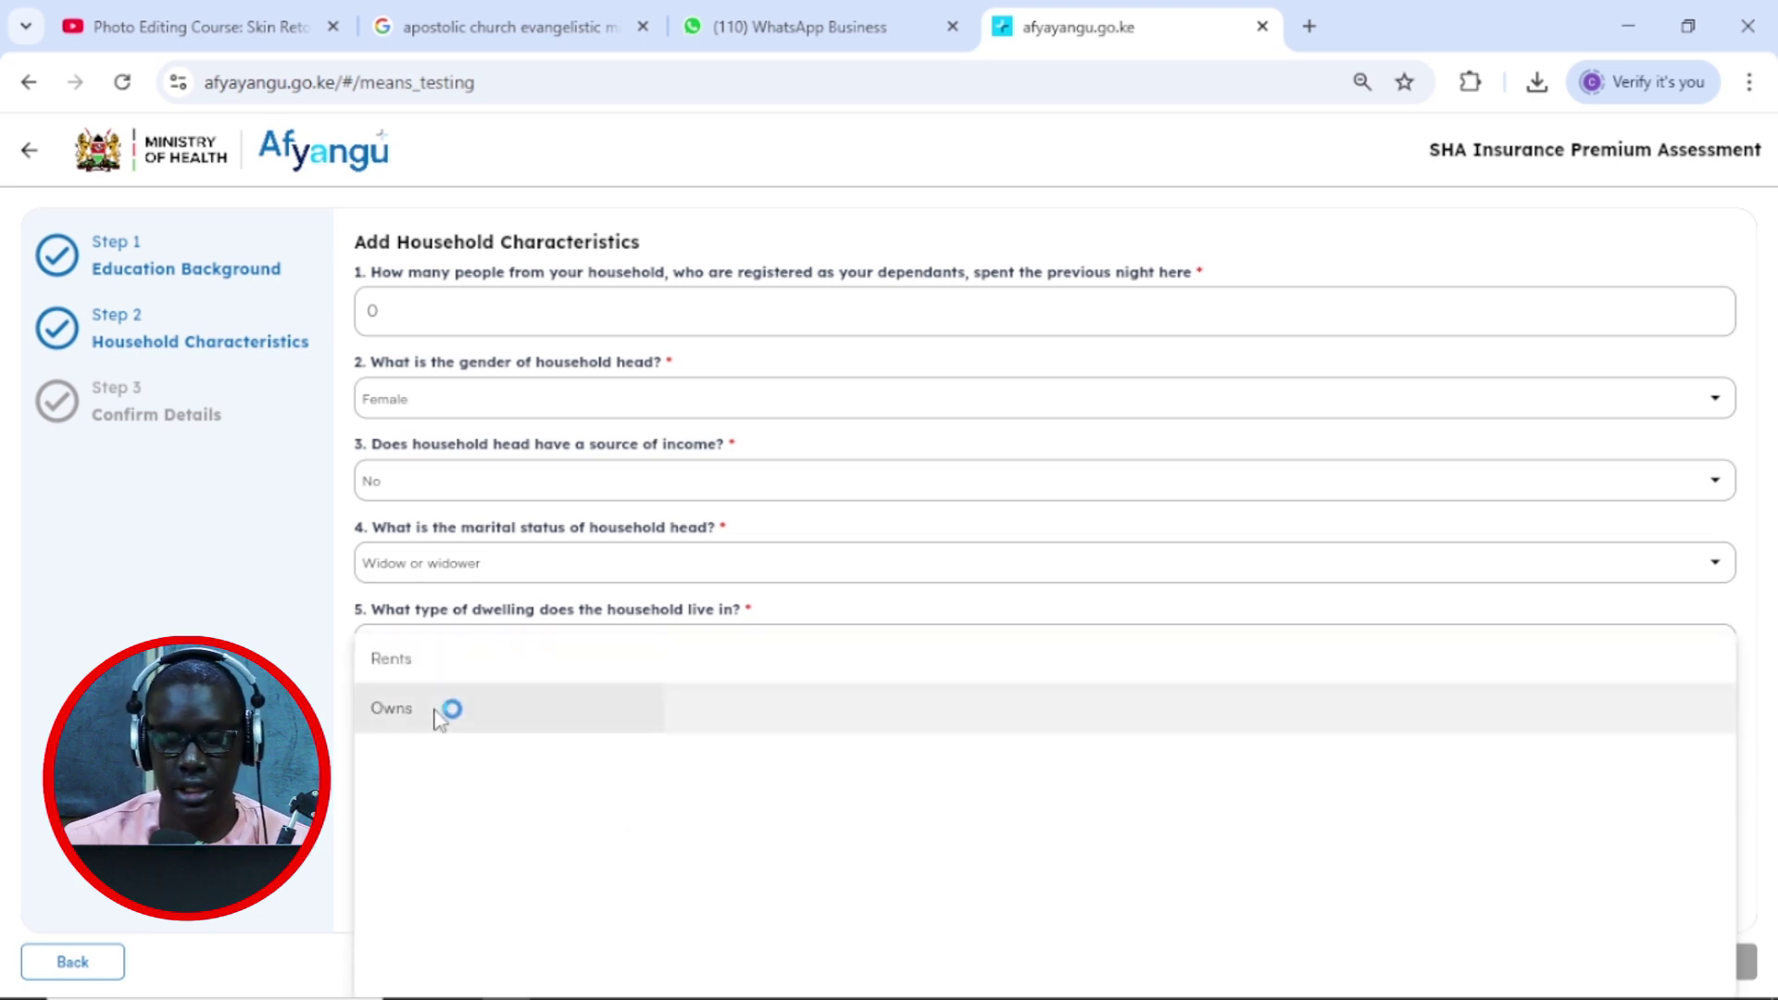
left_click(436, 713)
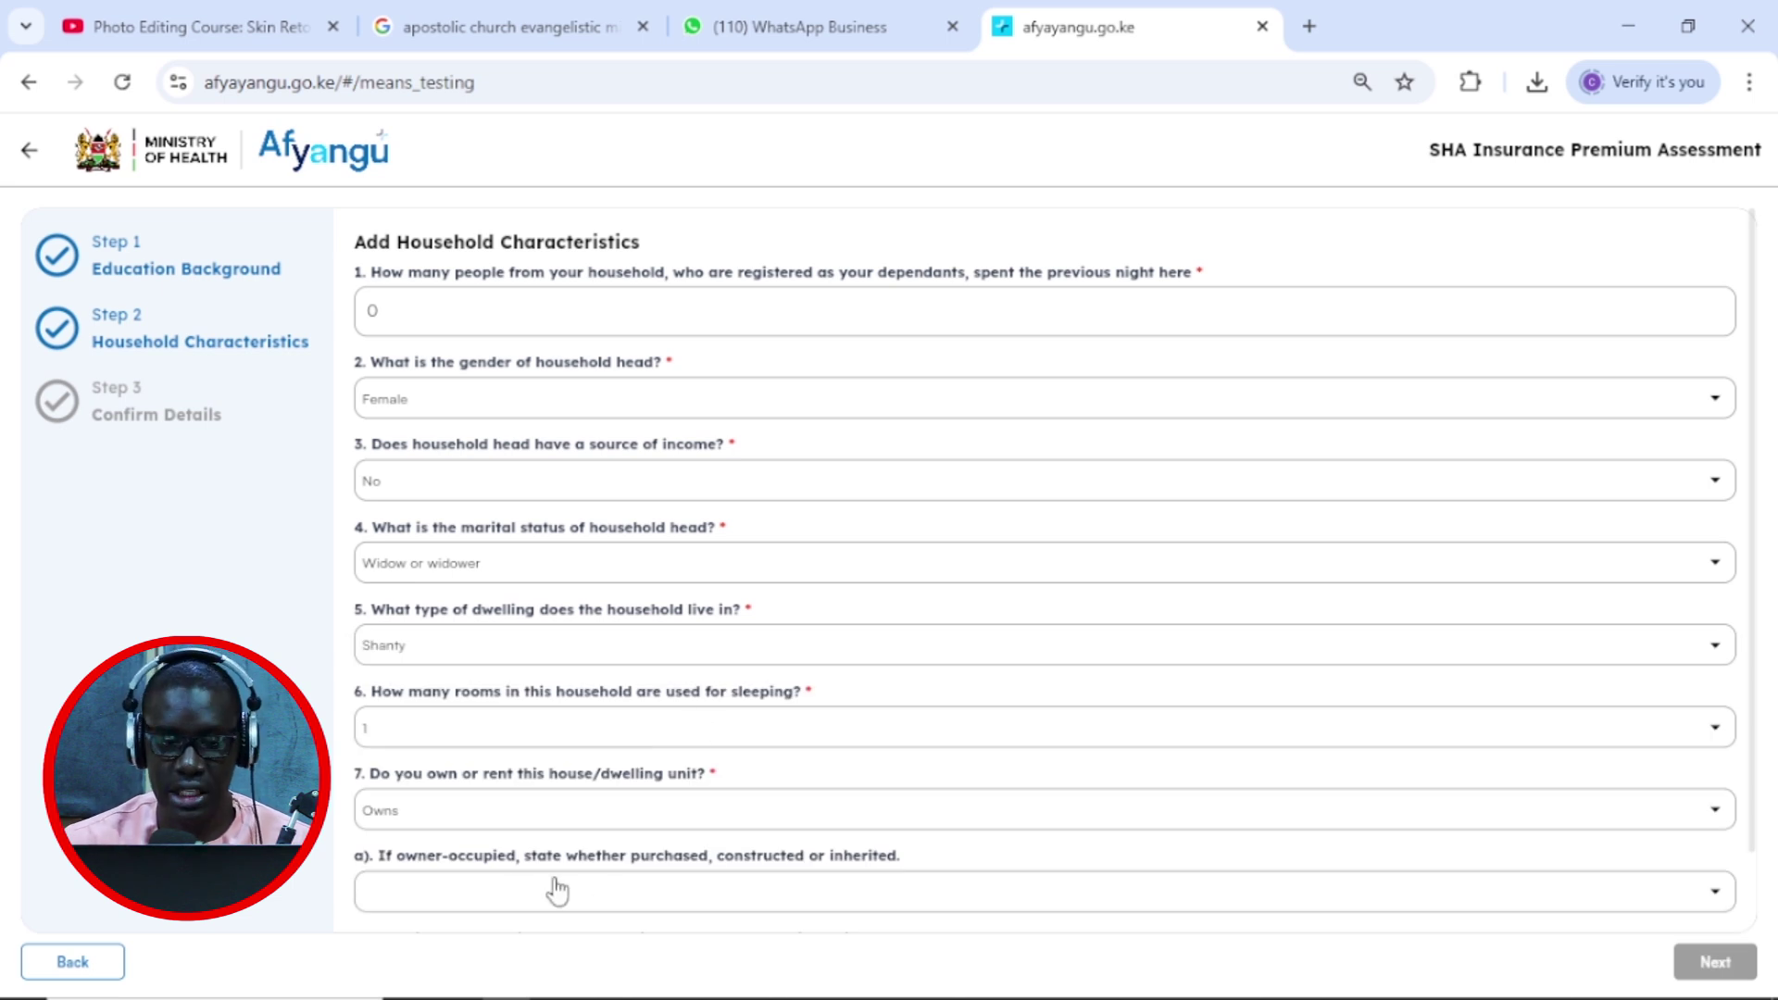
- Mark the dwelling Inherited, with Grass/Makuti thatch roof, Mud/cow dung walls and Earth/sand floor
left_click(787, 896)
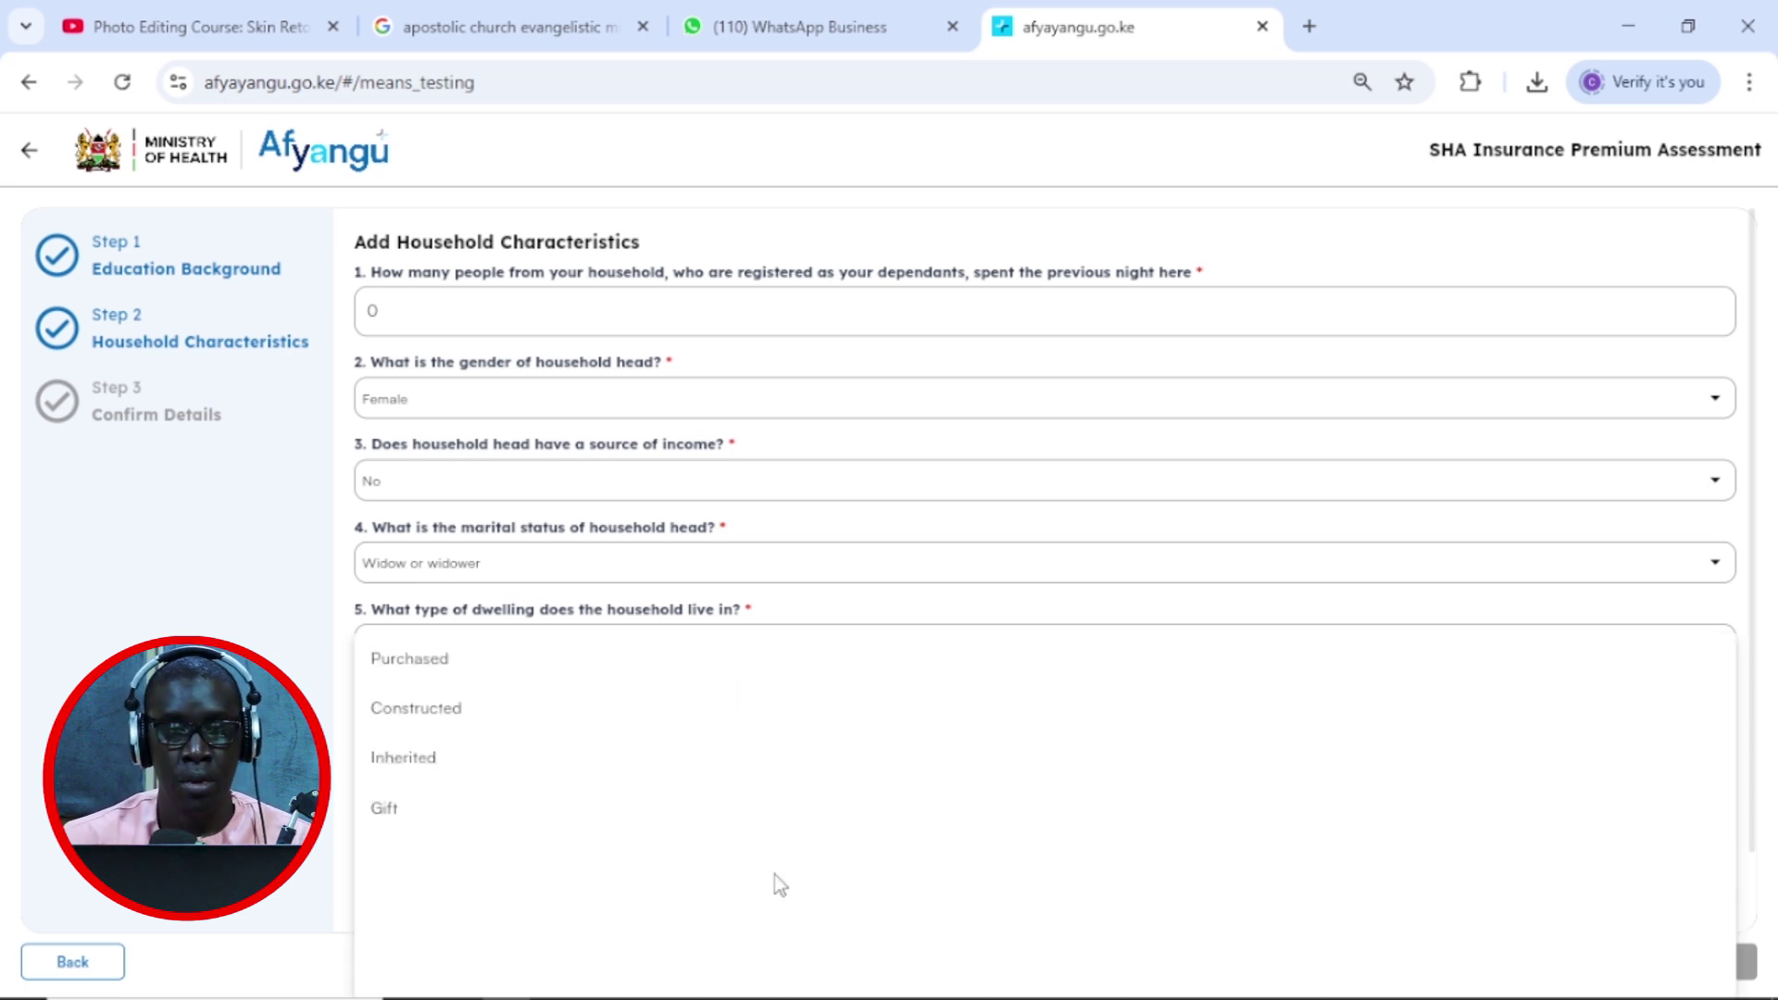
left_click(464, 755)
scroll(666, 764, "down", 1)
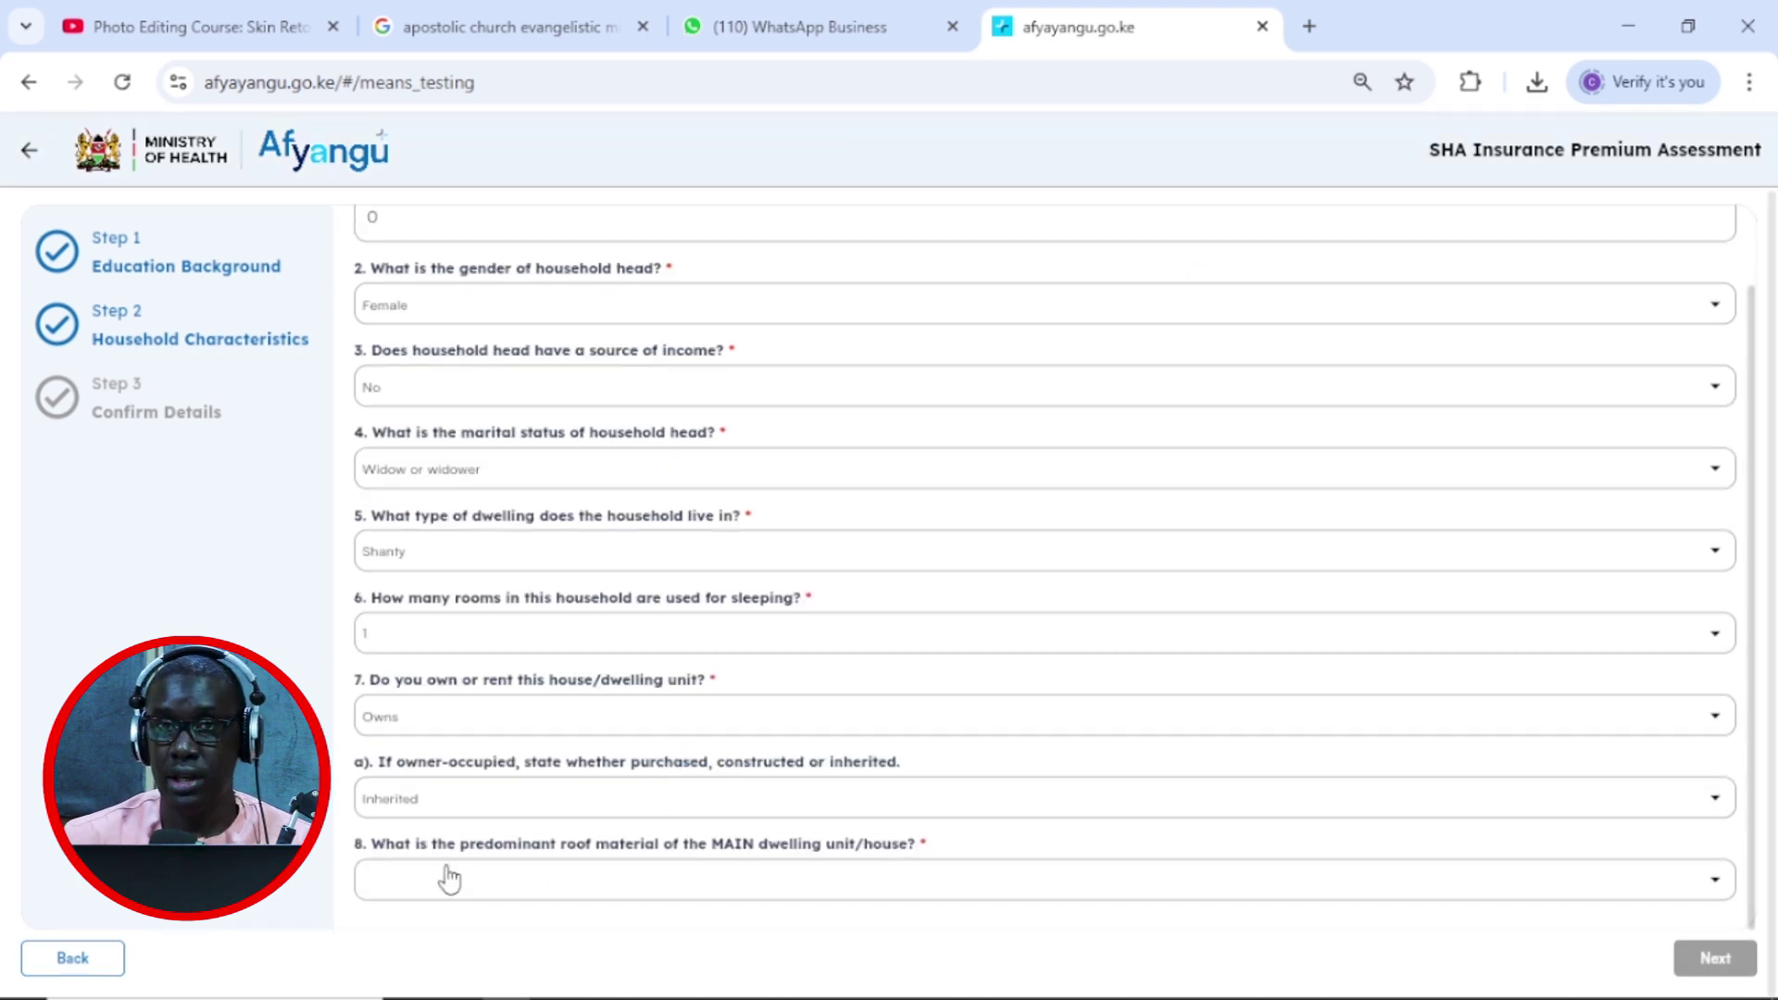
left_click(806, 894)
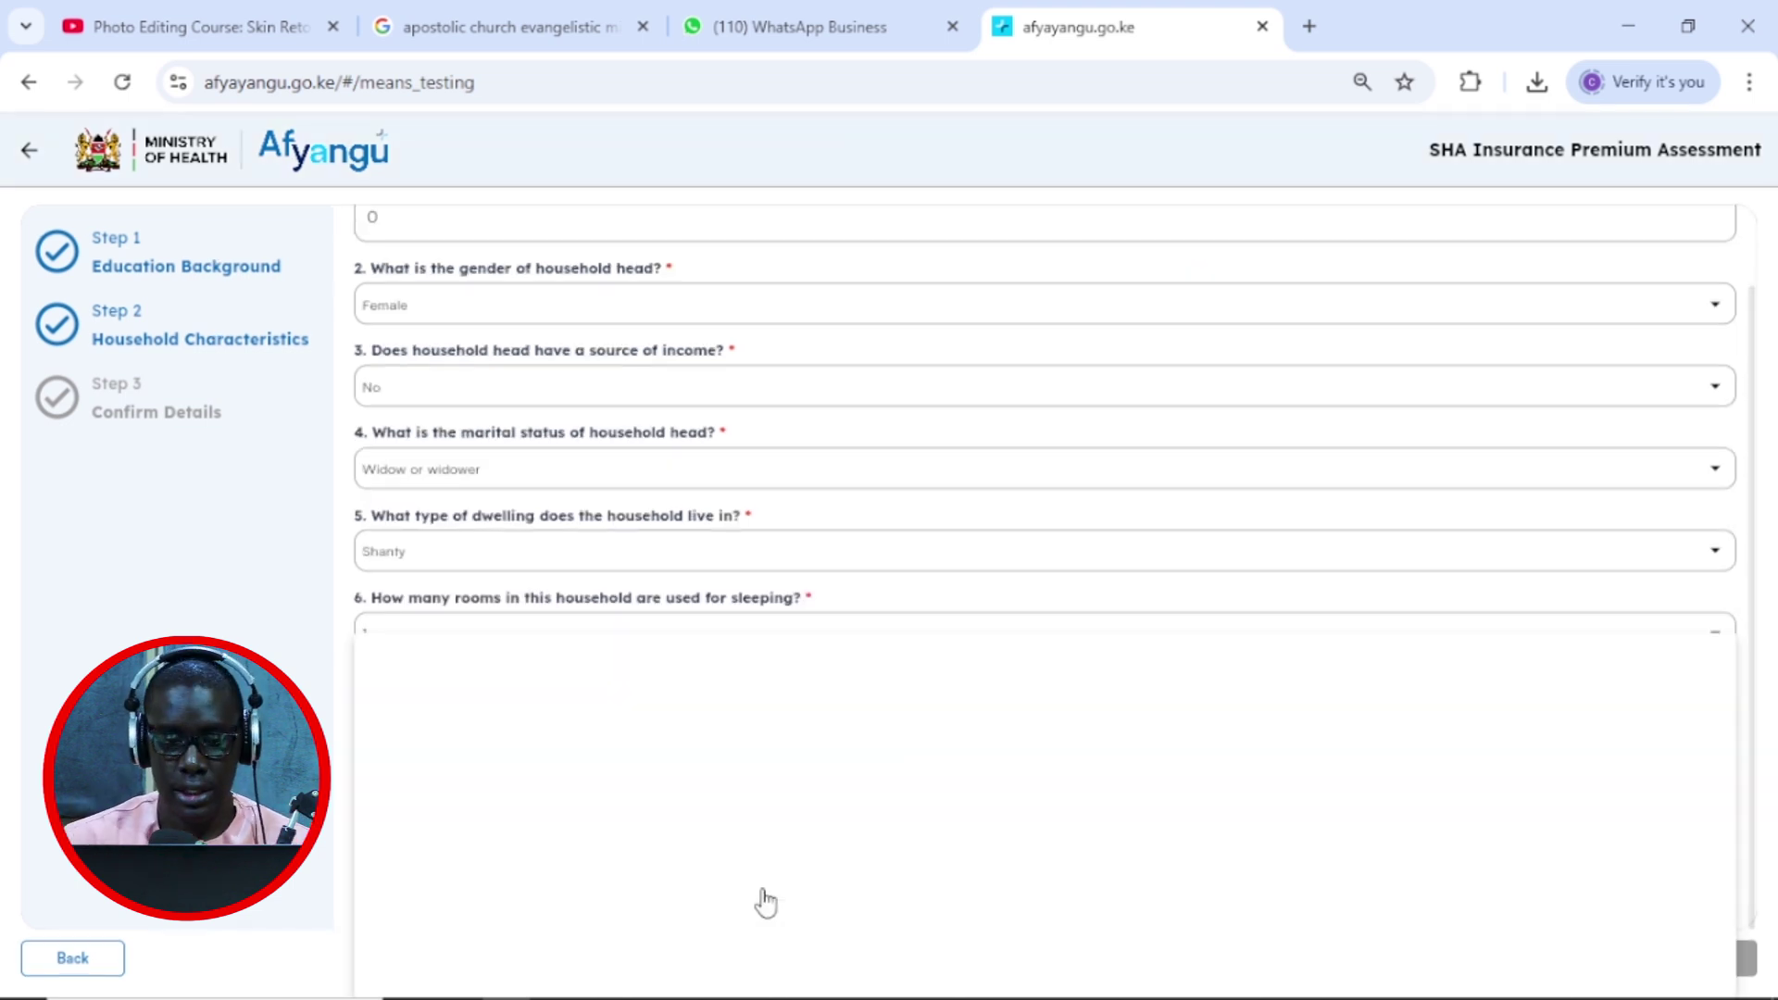
left_click(445, 660)
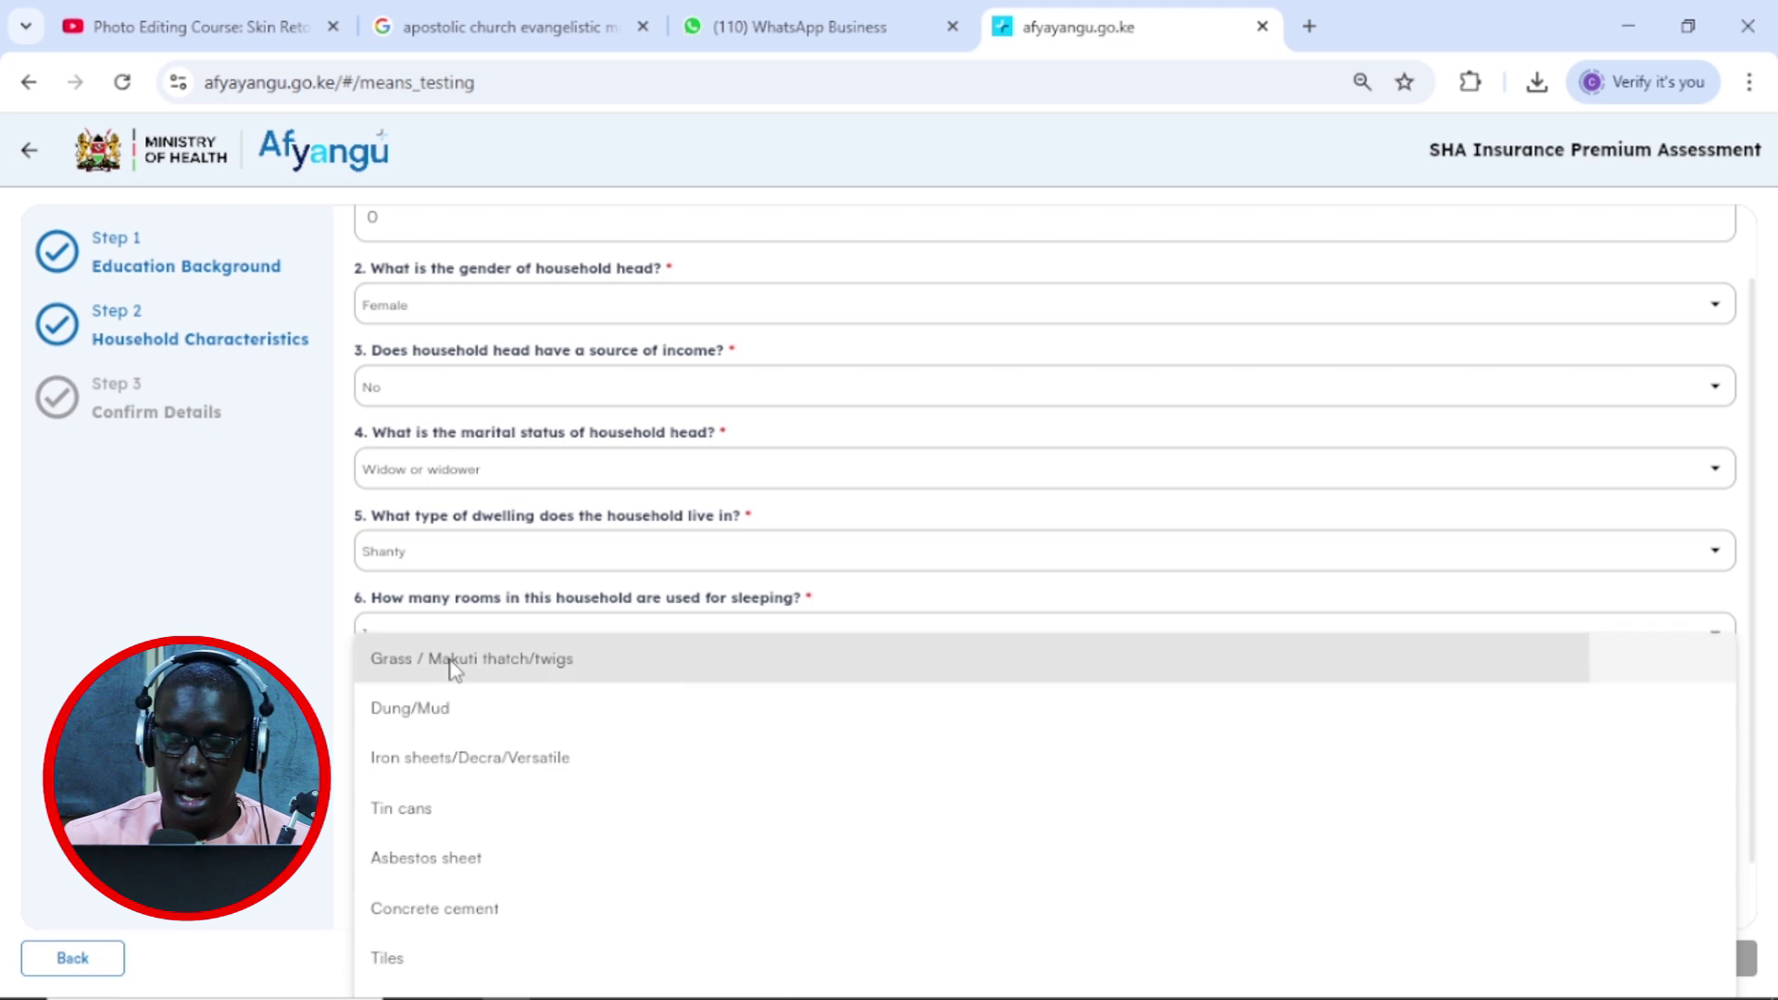
scroll(658, 815, "down", 1)
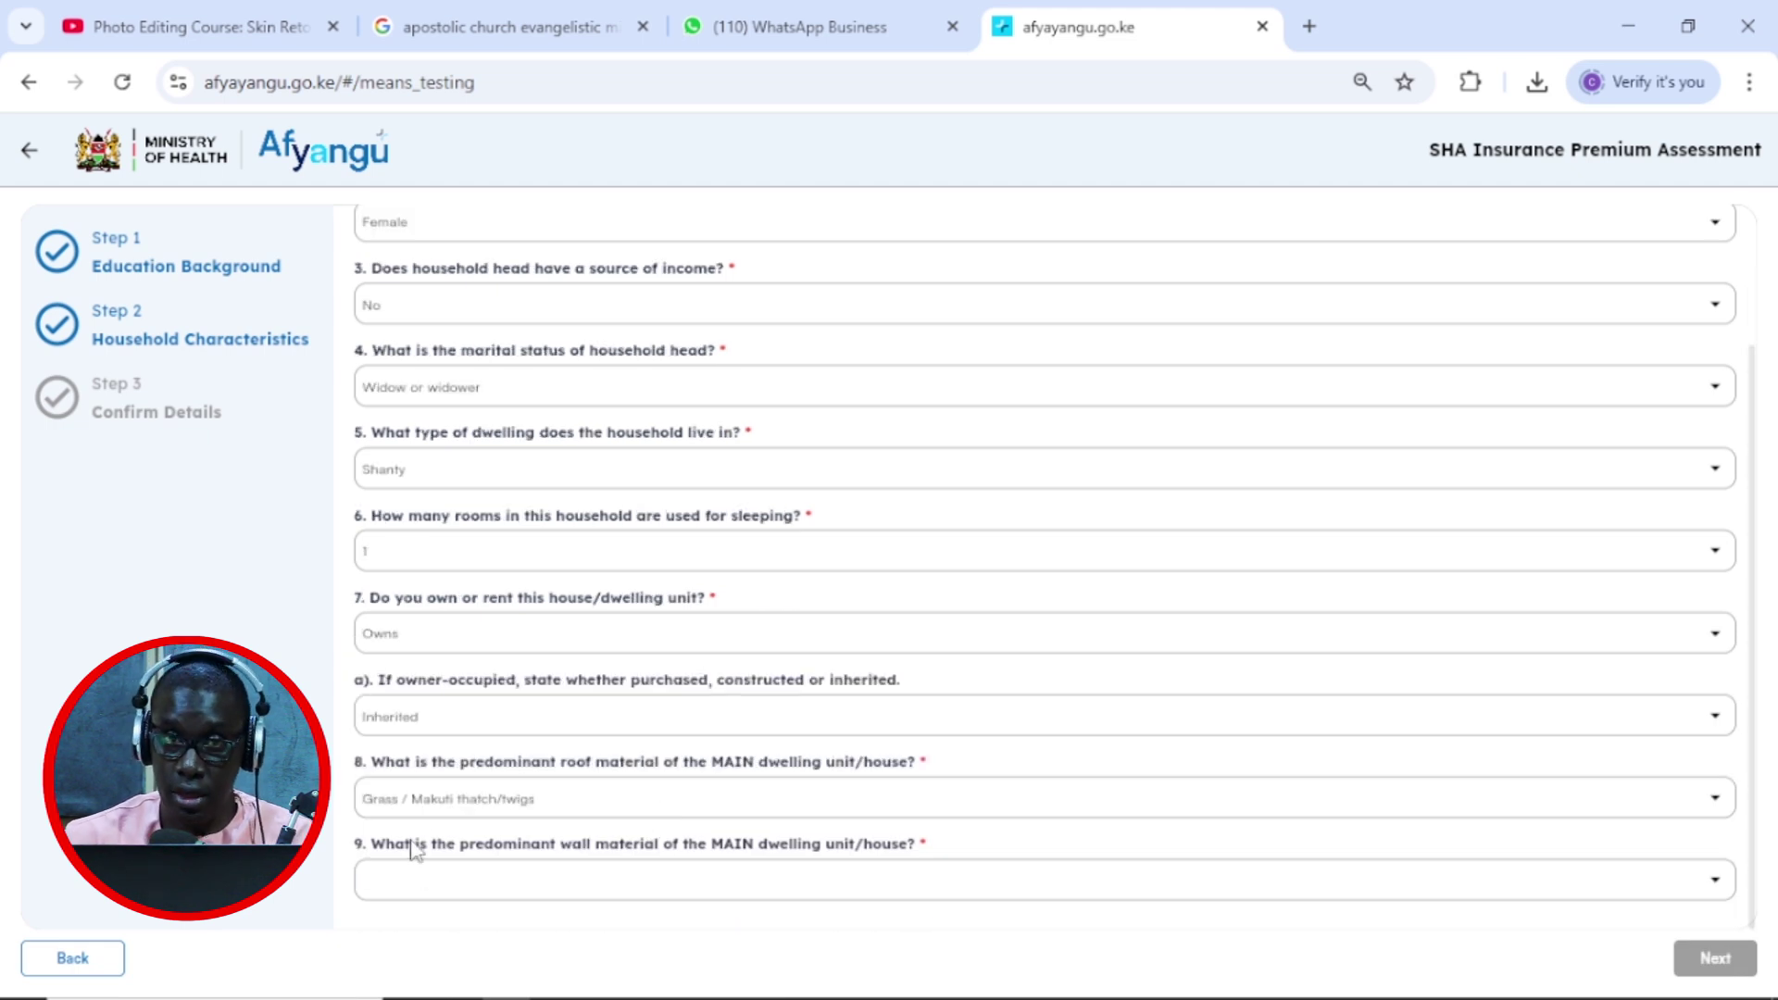
left_click(840, 880)
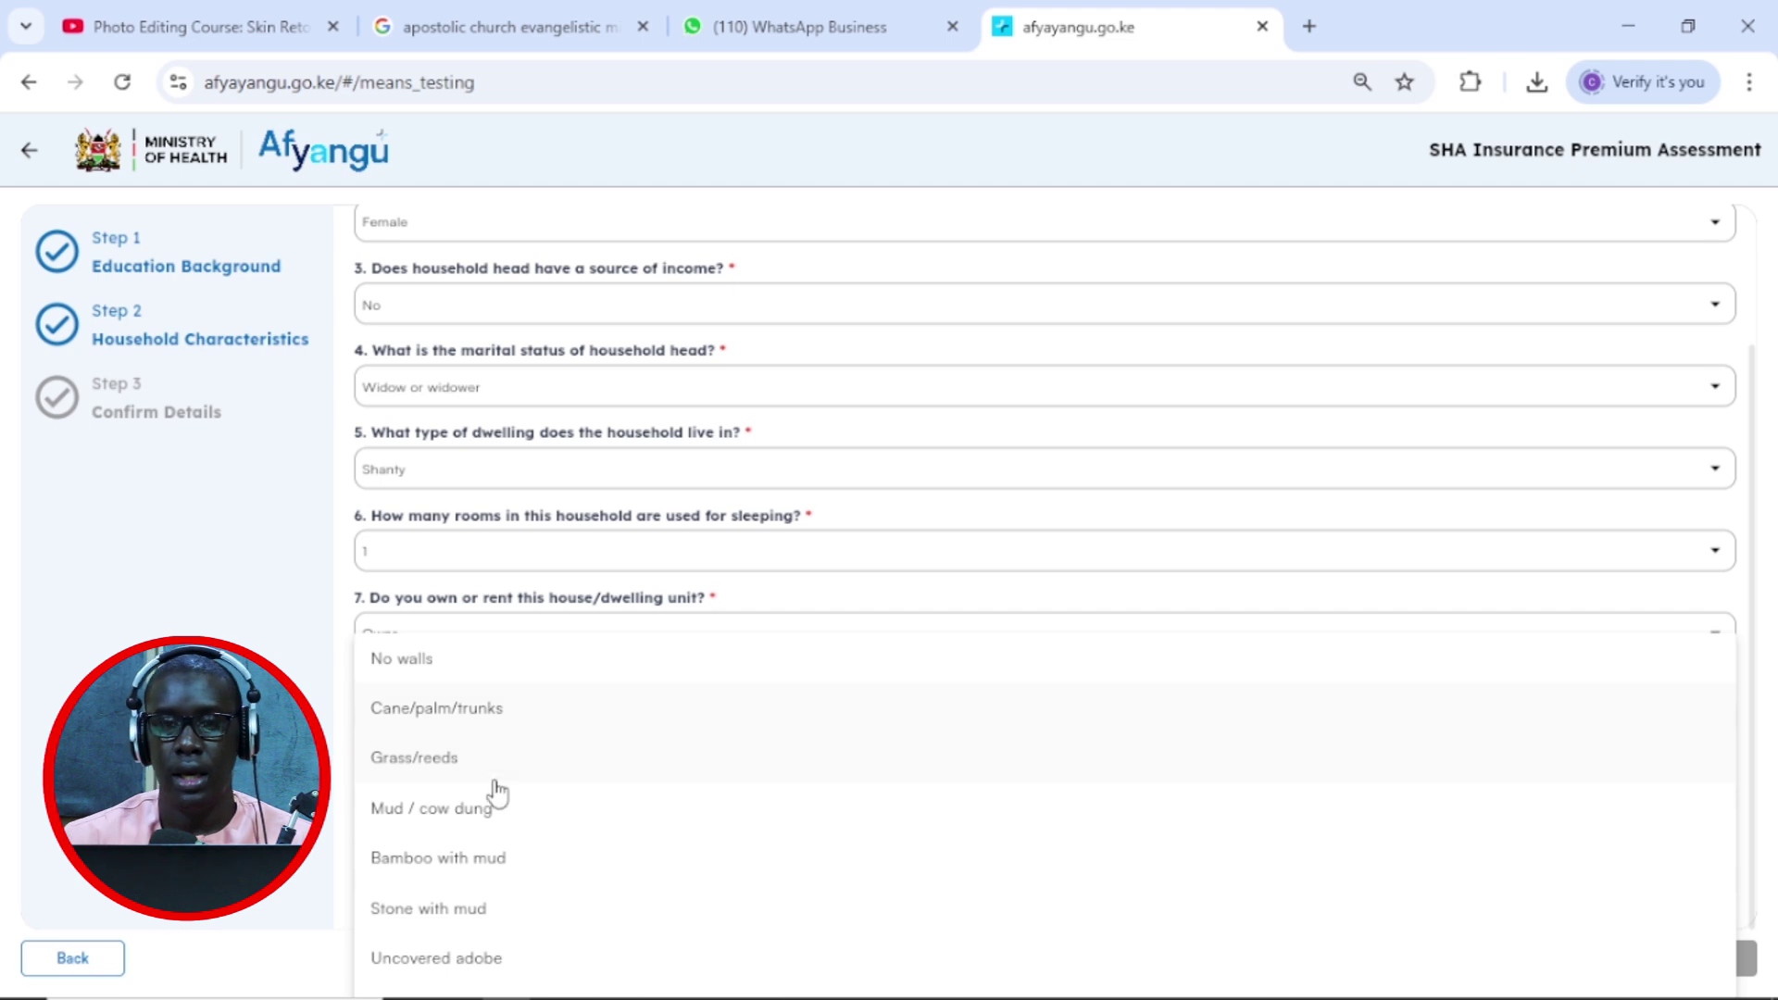
left_click(491, 817)
scroll(583, 874, "down", 1)
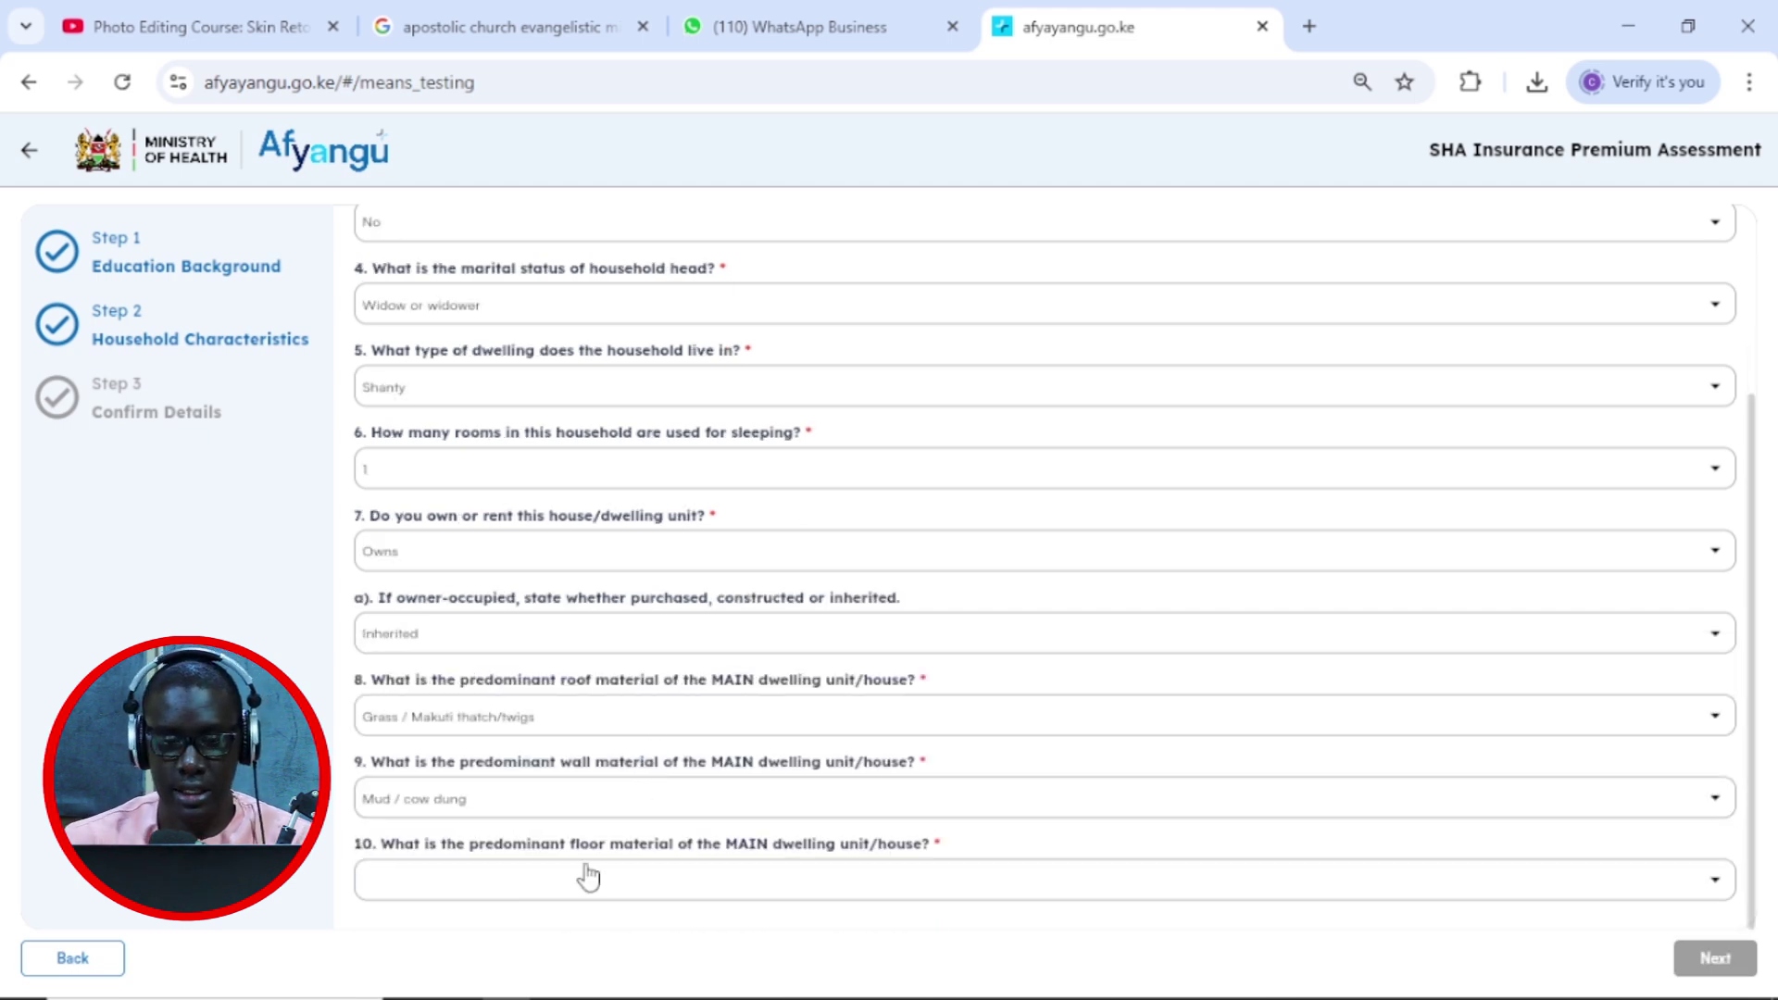
left_click(696, 891)
left_click(455, 662)
scroll(547, 857, "down", 1)
- Set drinking water to Stream/river, shared toilet Yes, and waste disposal Pit latrine uncovered
left_click(721, 870)
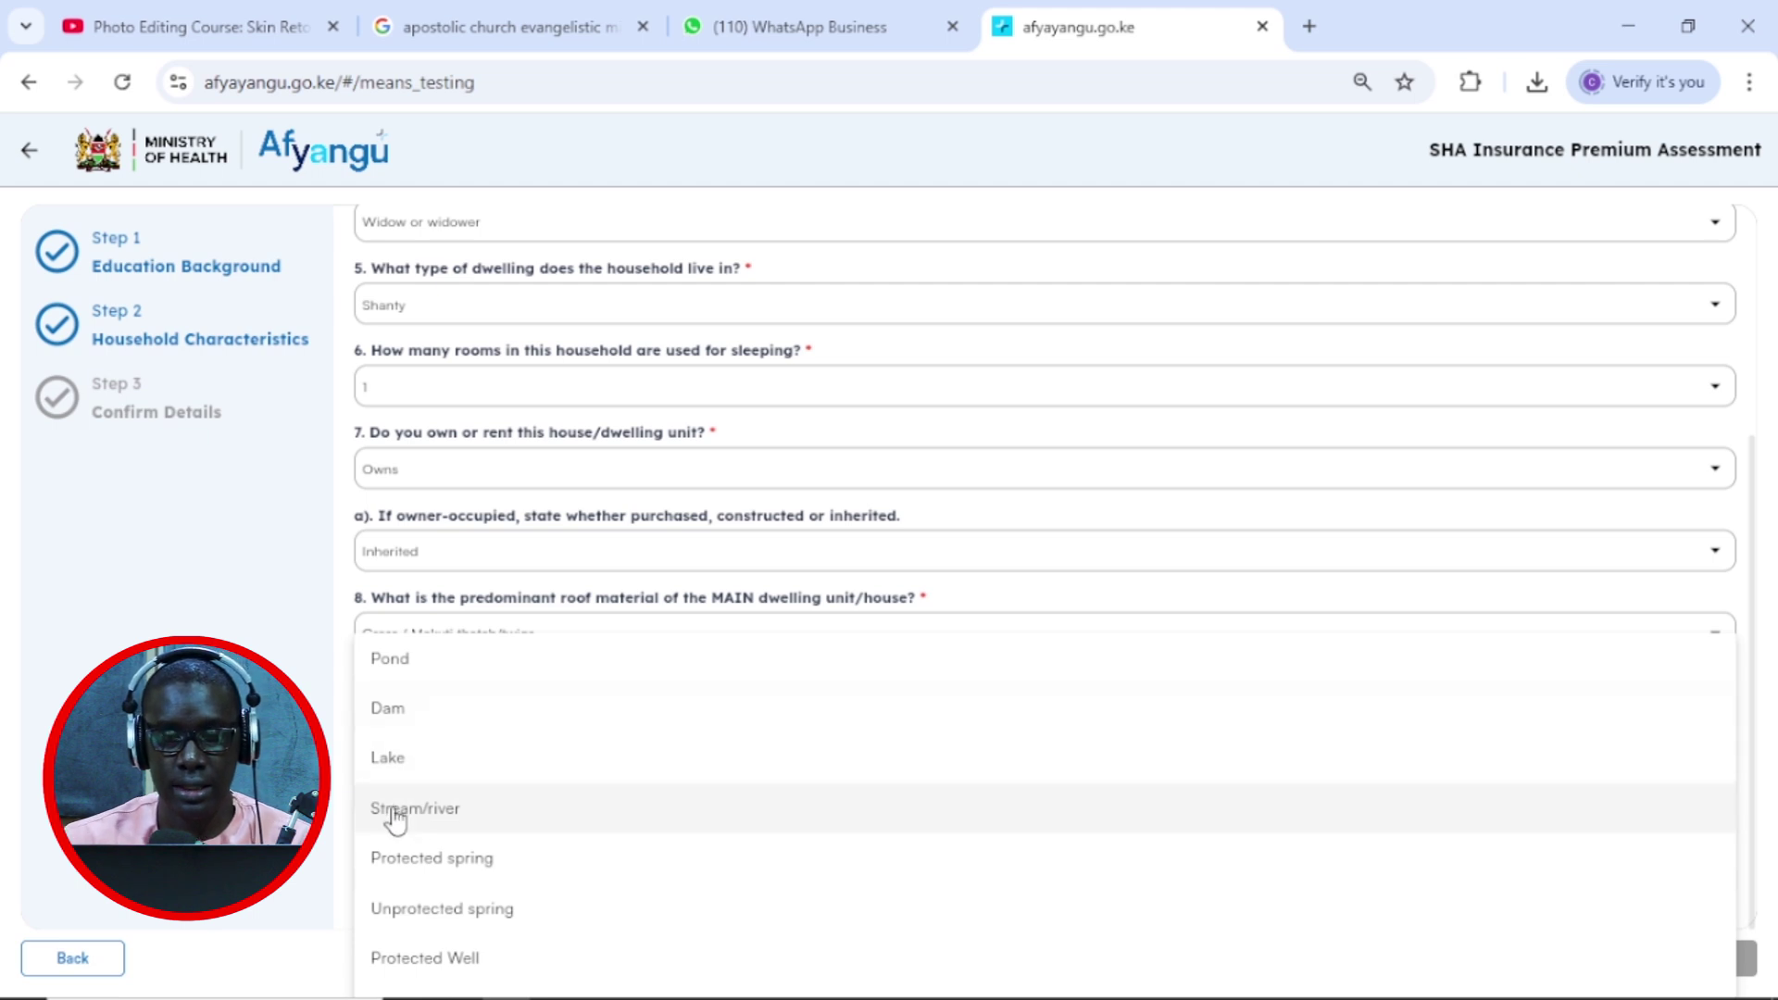
left_click(567, 792)
scroll(567, 792, "down", 1)
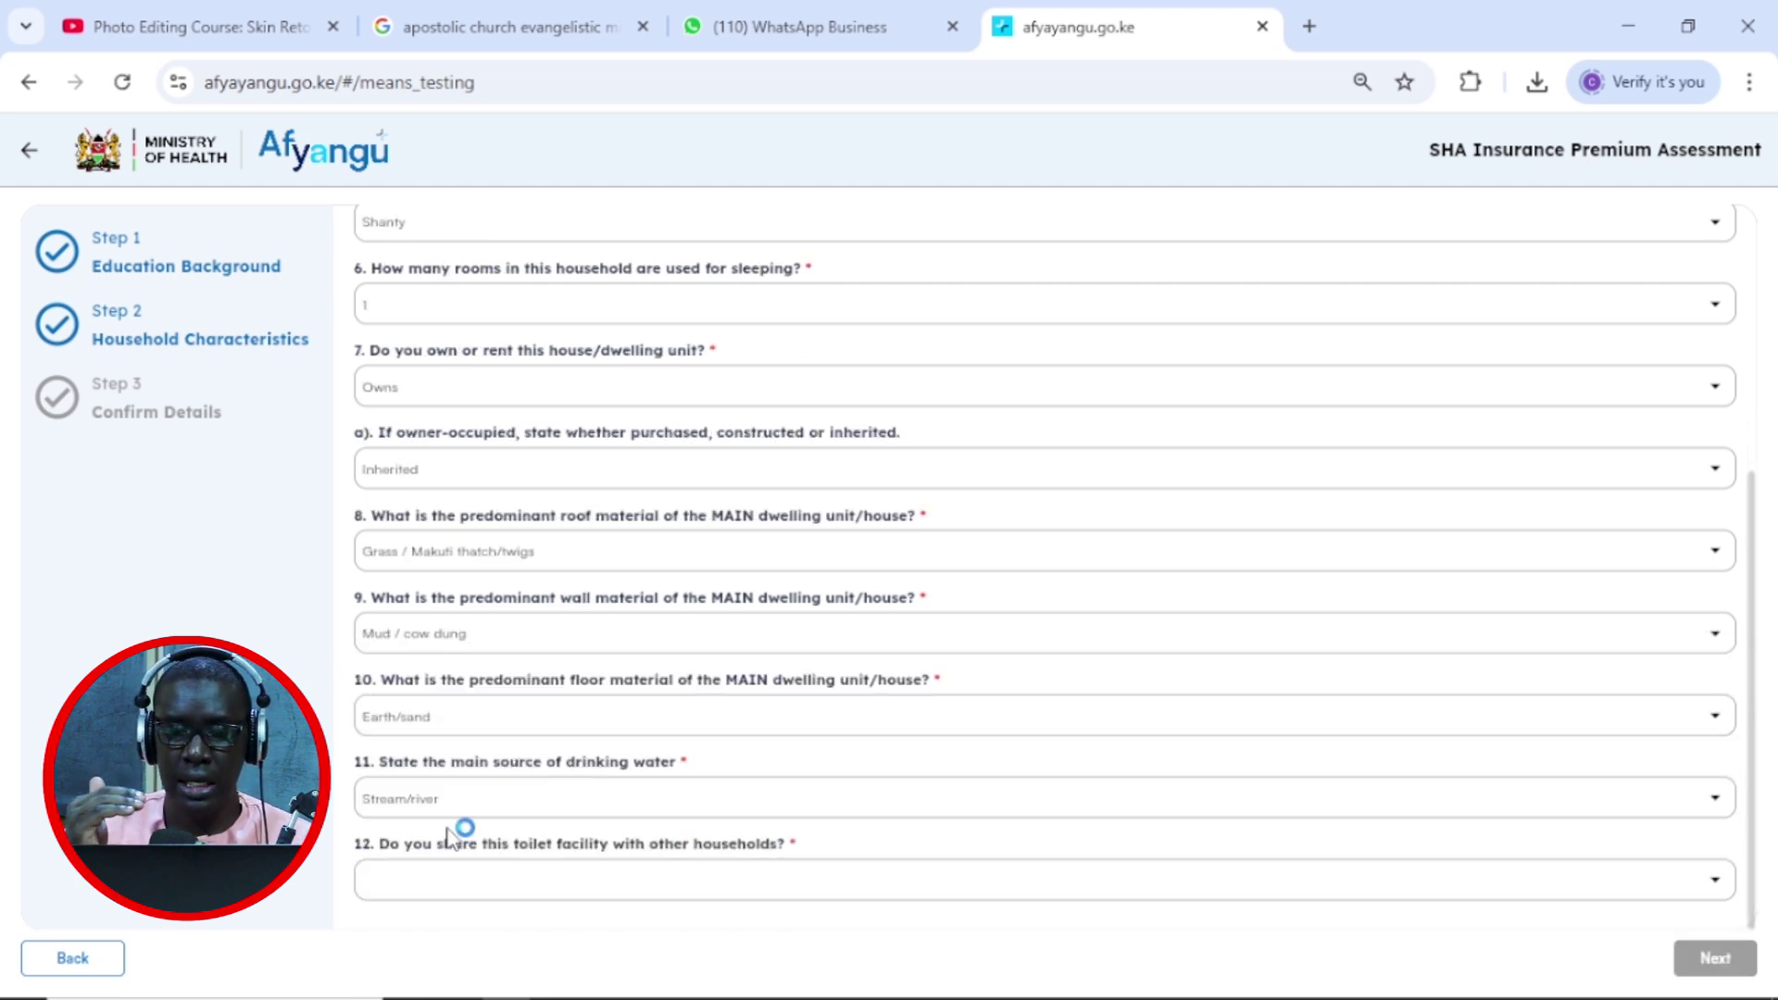
left_click(696, 880)
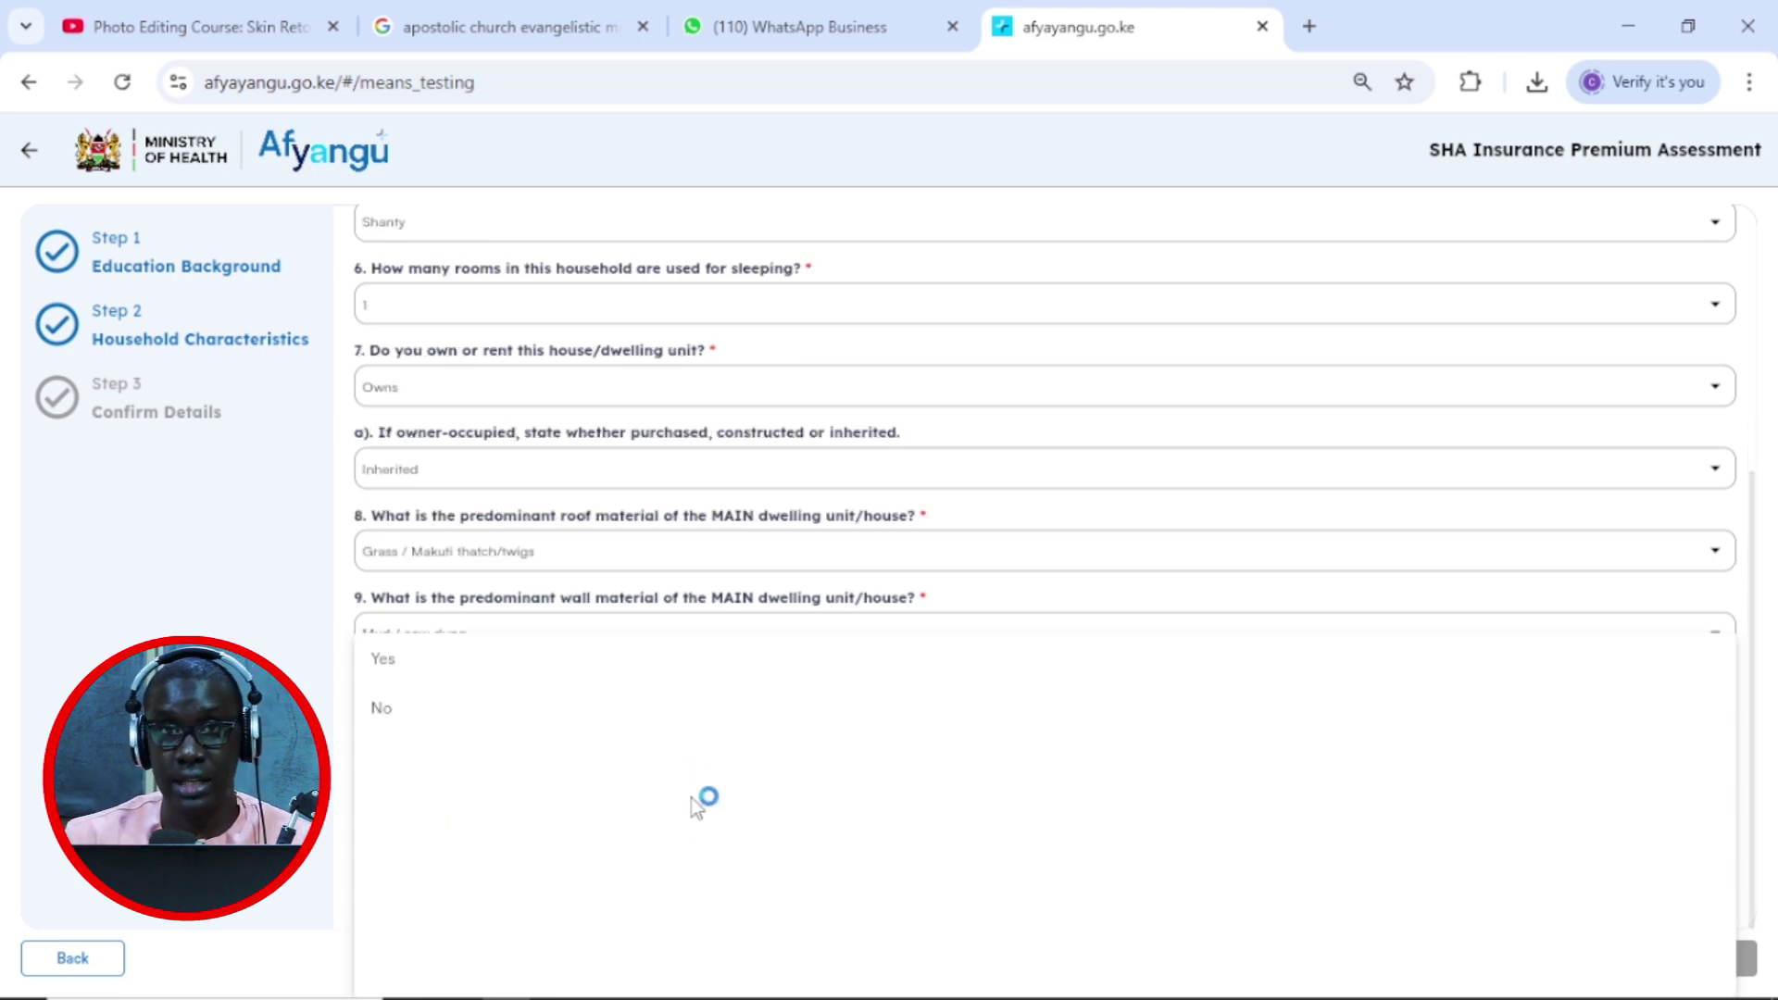
left_click(447, 662)
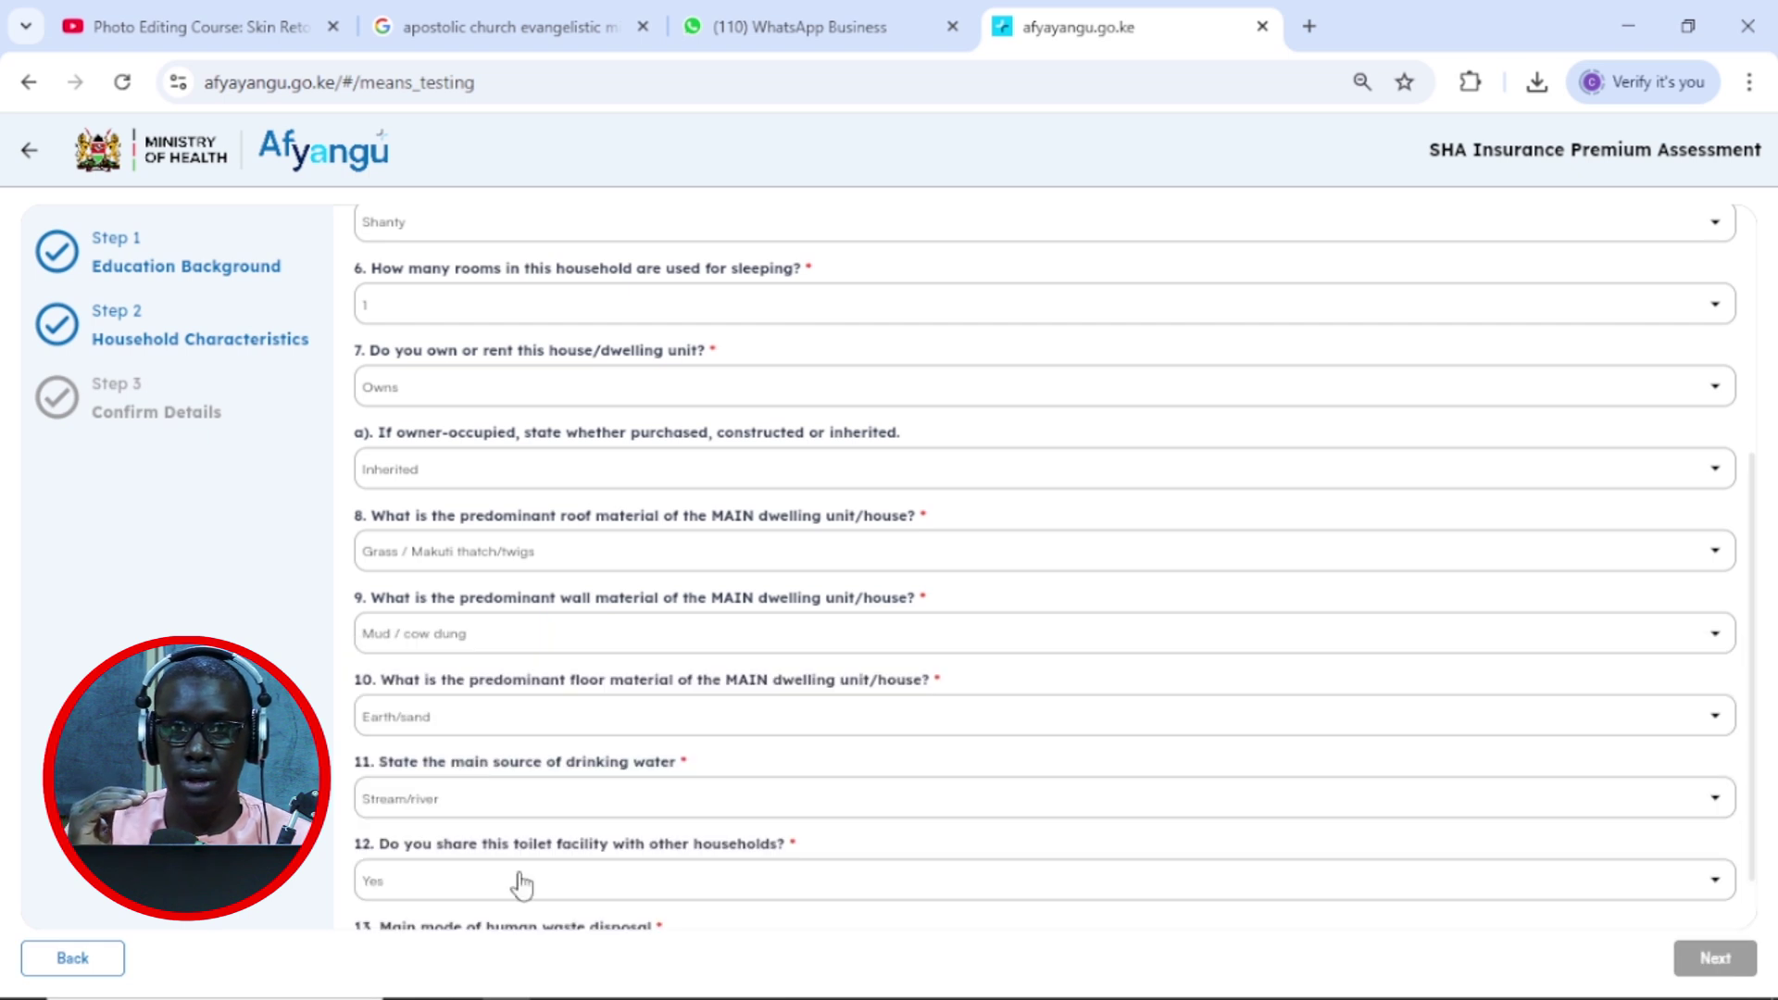
scroll(521, 884, "down", 1)
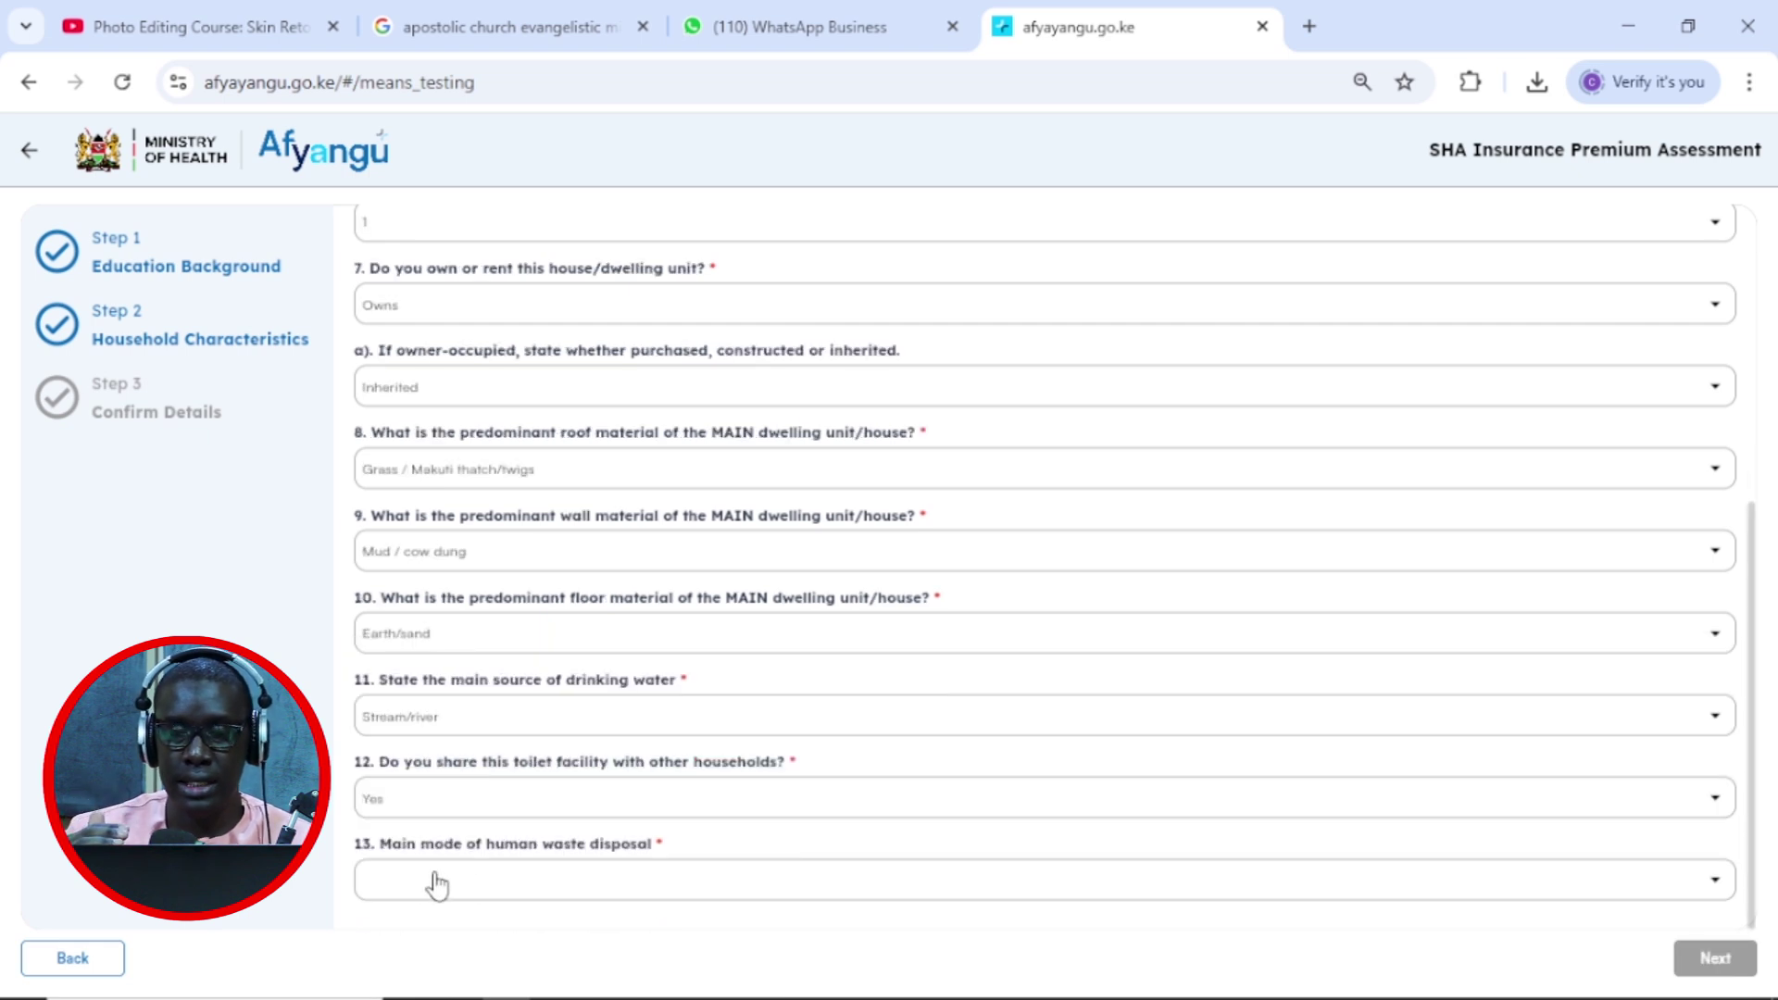
left_click(685, 880)
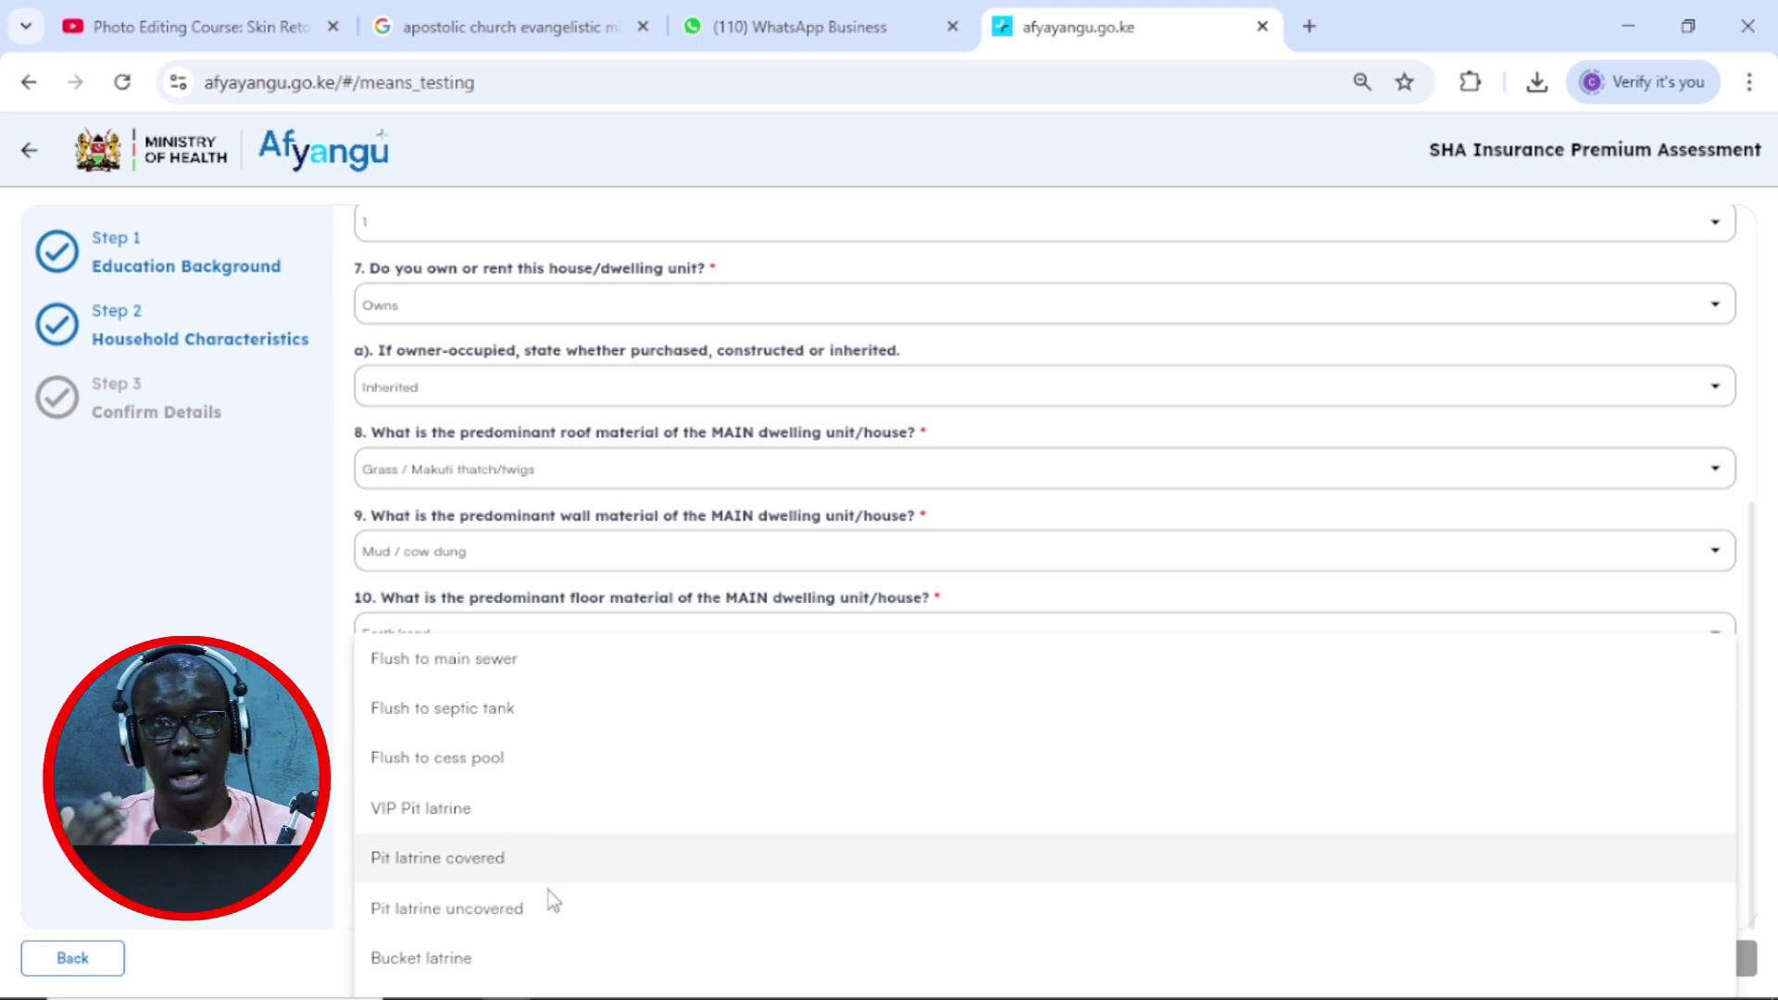
left_click(499, 908)
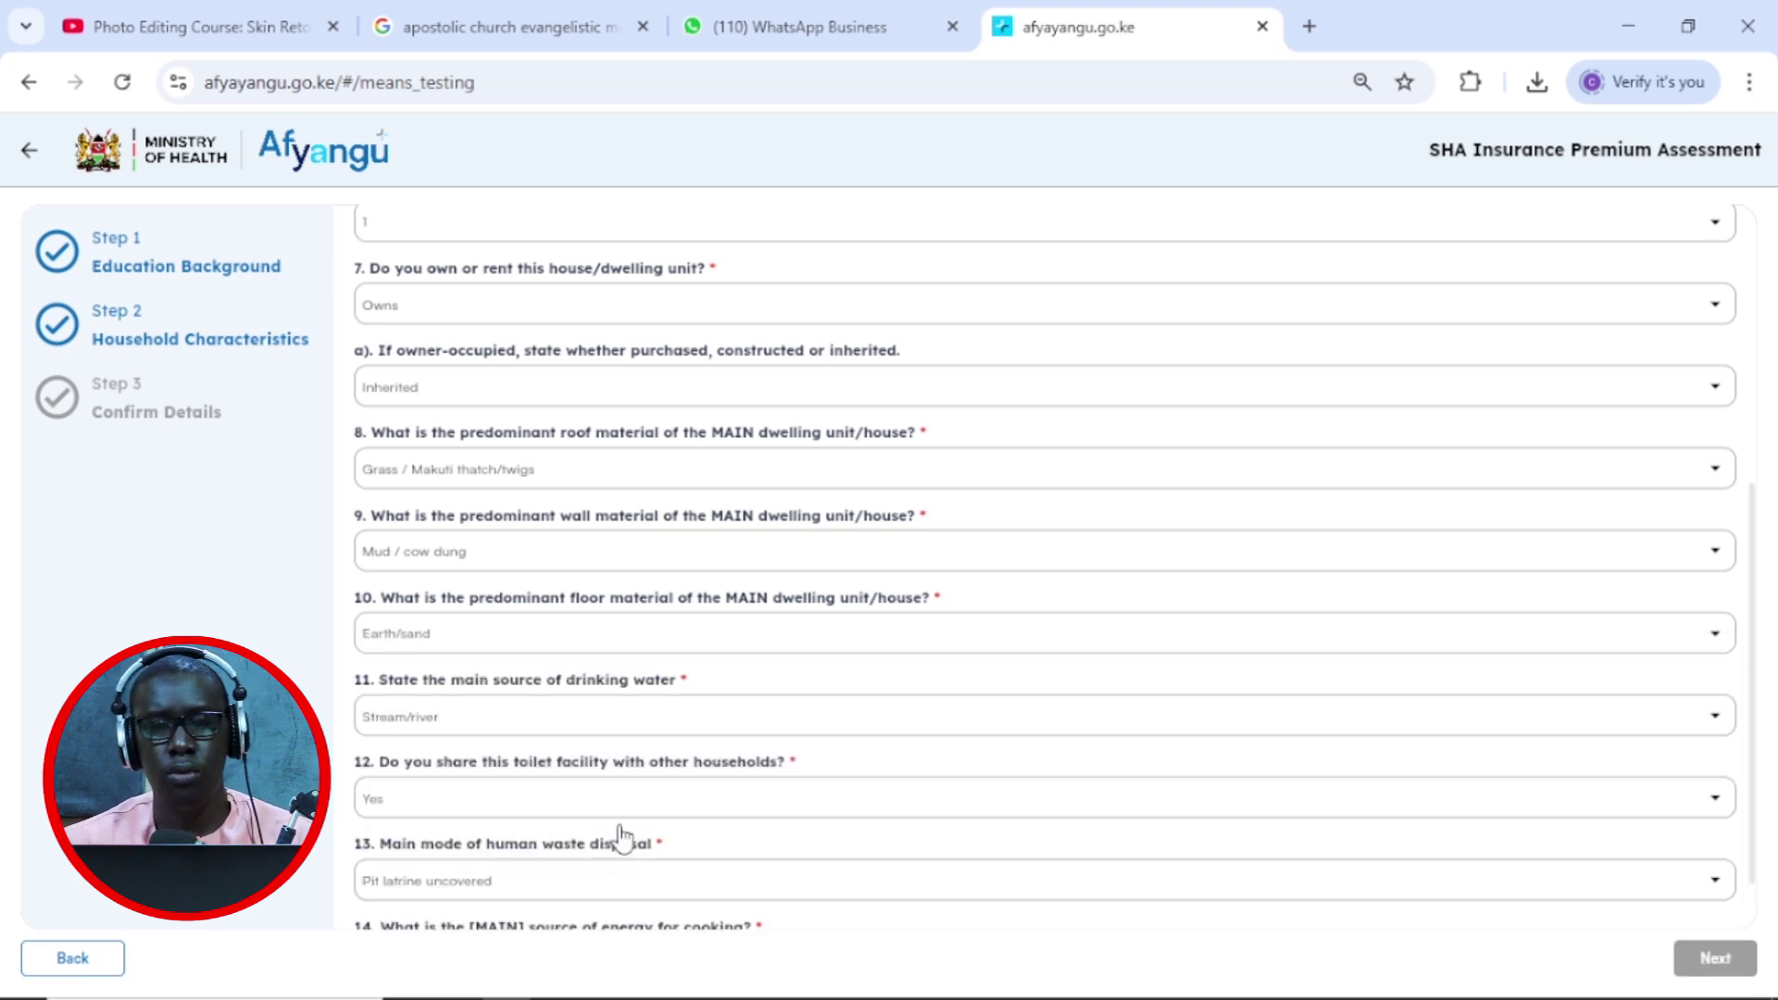
scroll(602, 854, "down", 1)
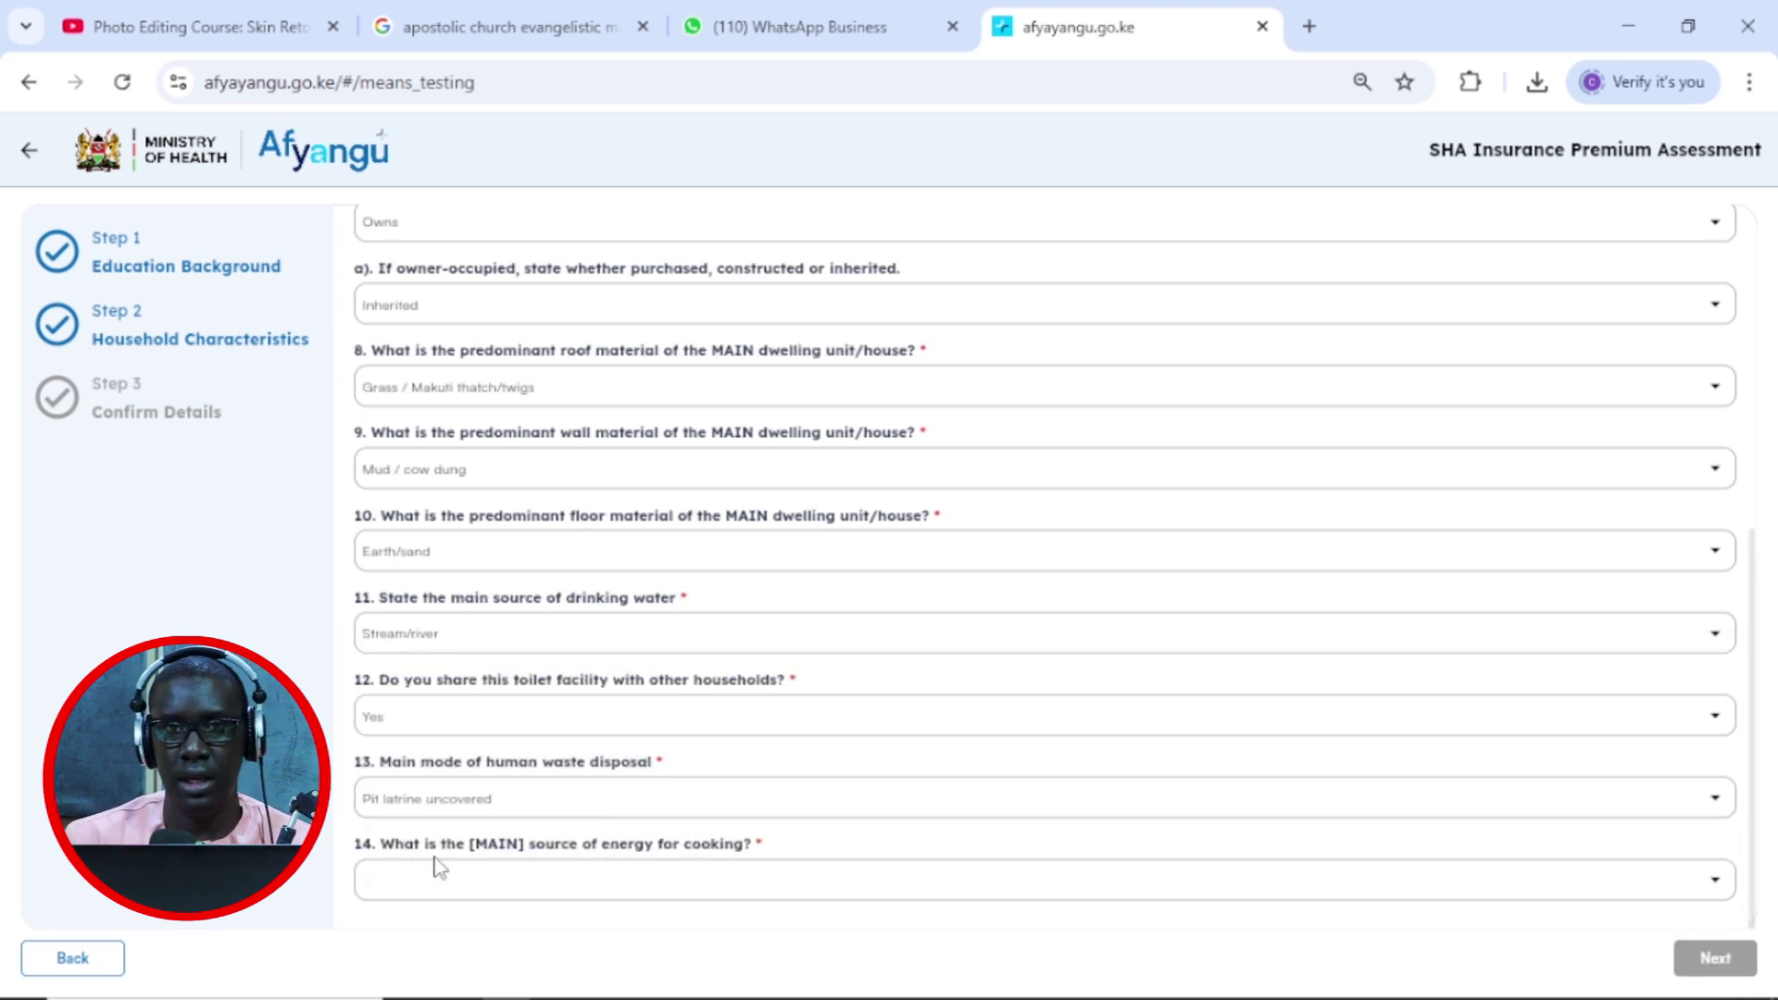
- Set cooking energy to Firewood and lighting source to Paraffin tin lamp
left_click(678, 894)
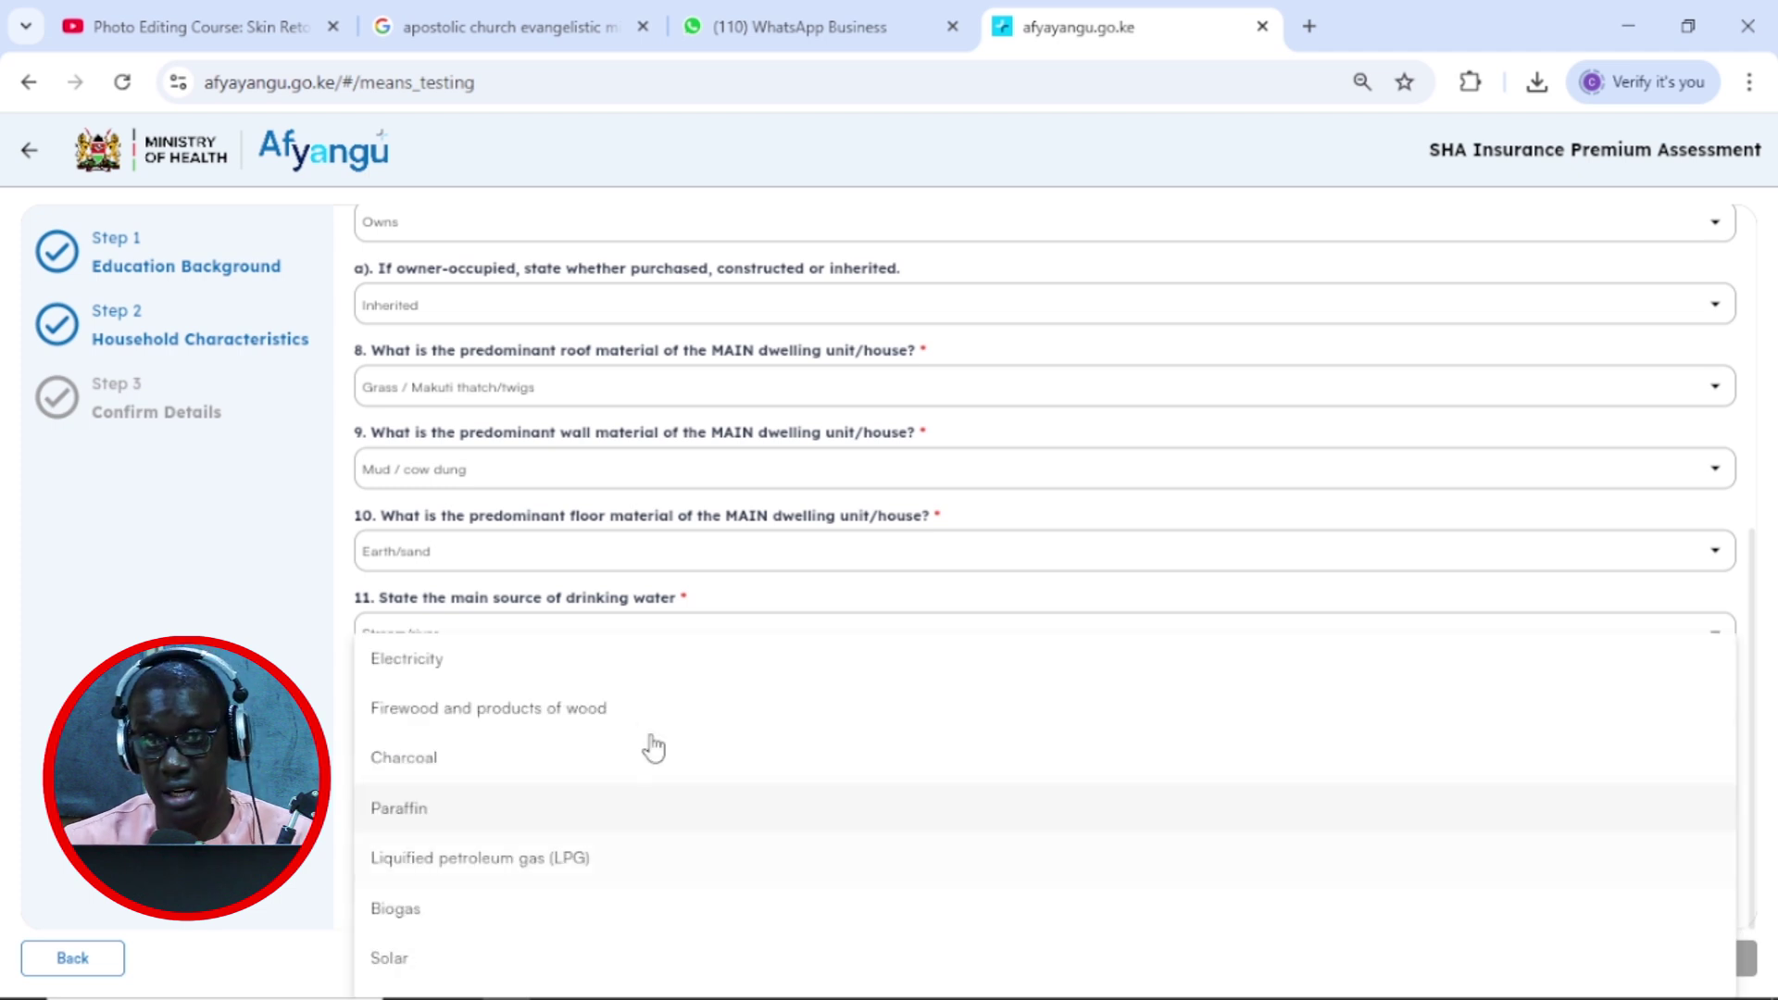
left_click(476, 710)
scroll(556, 825, "down", 1)
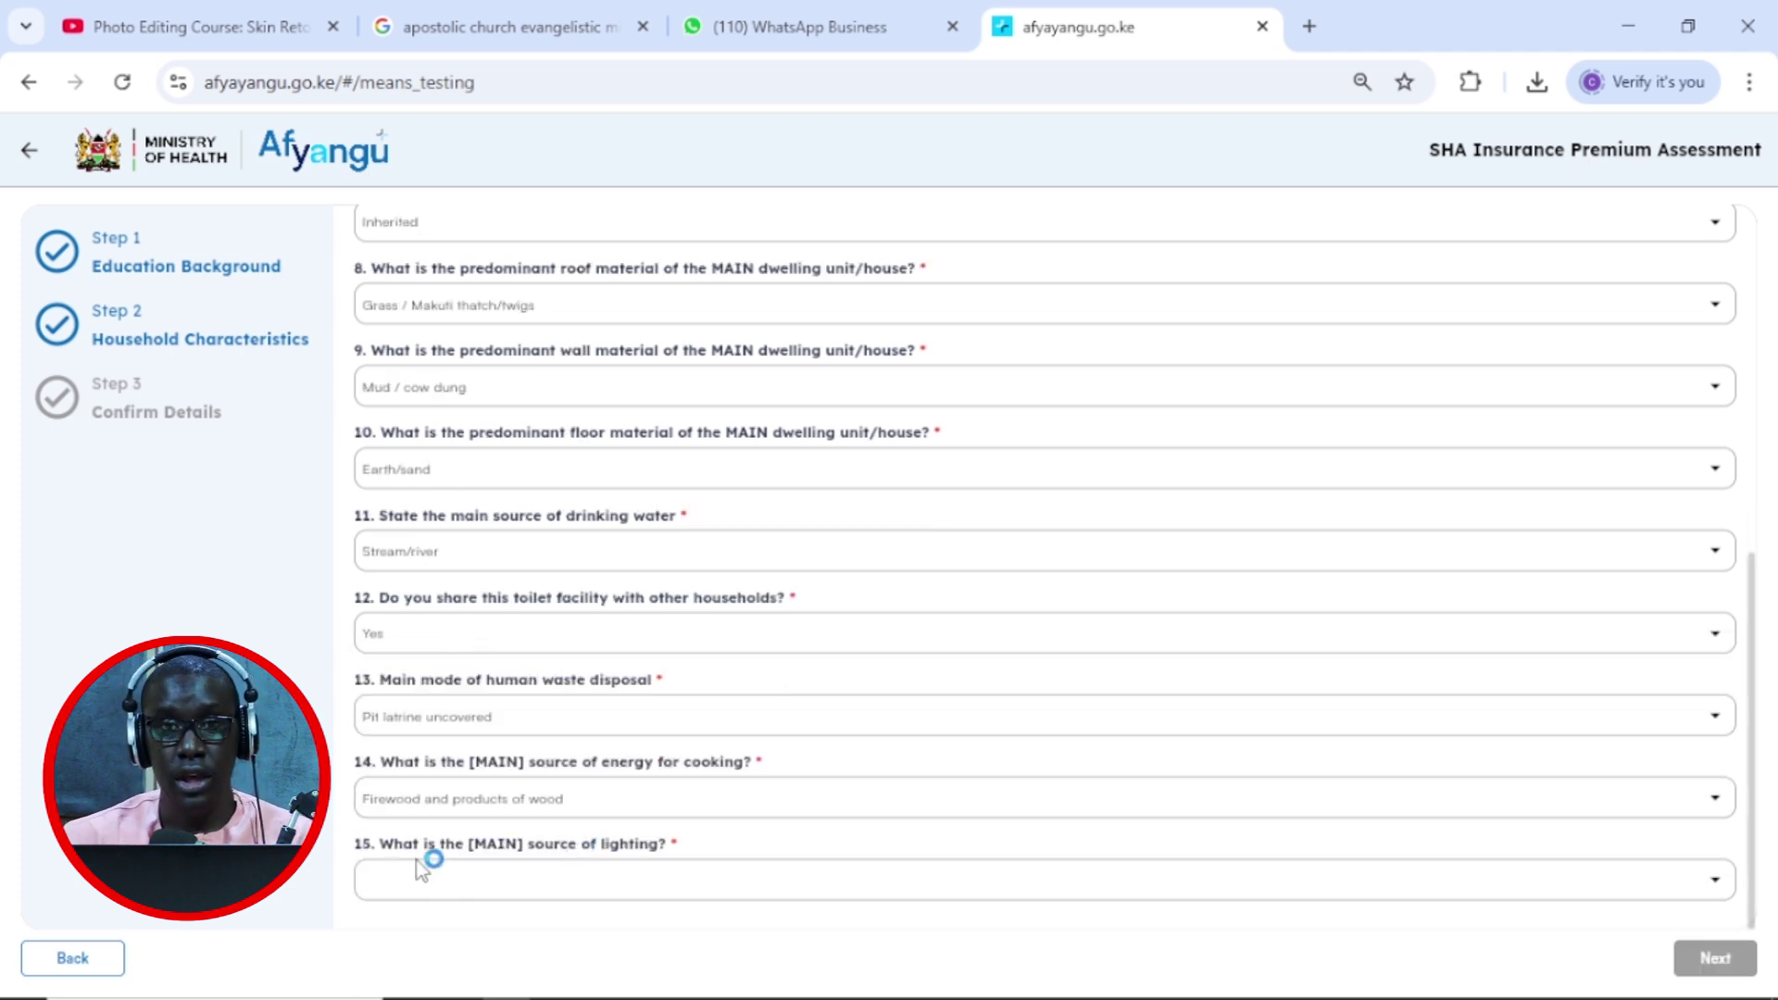
left_click(516, 897)
scroll(571, 762, "down", 2)
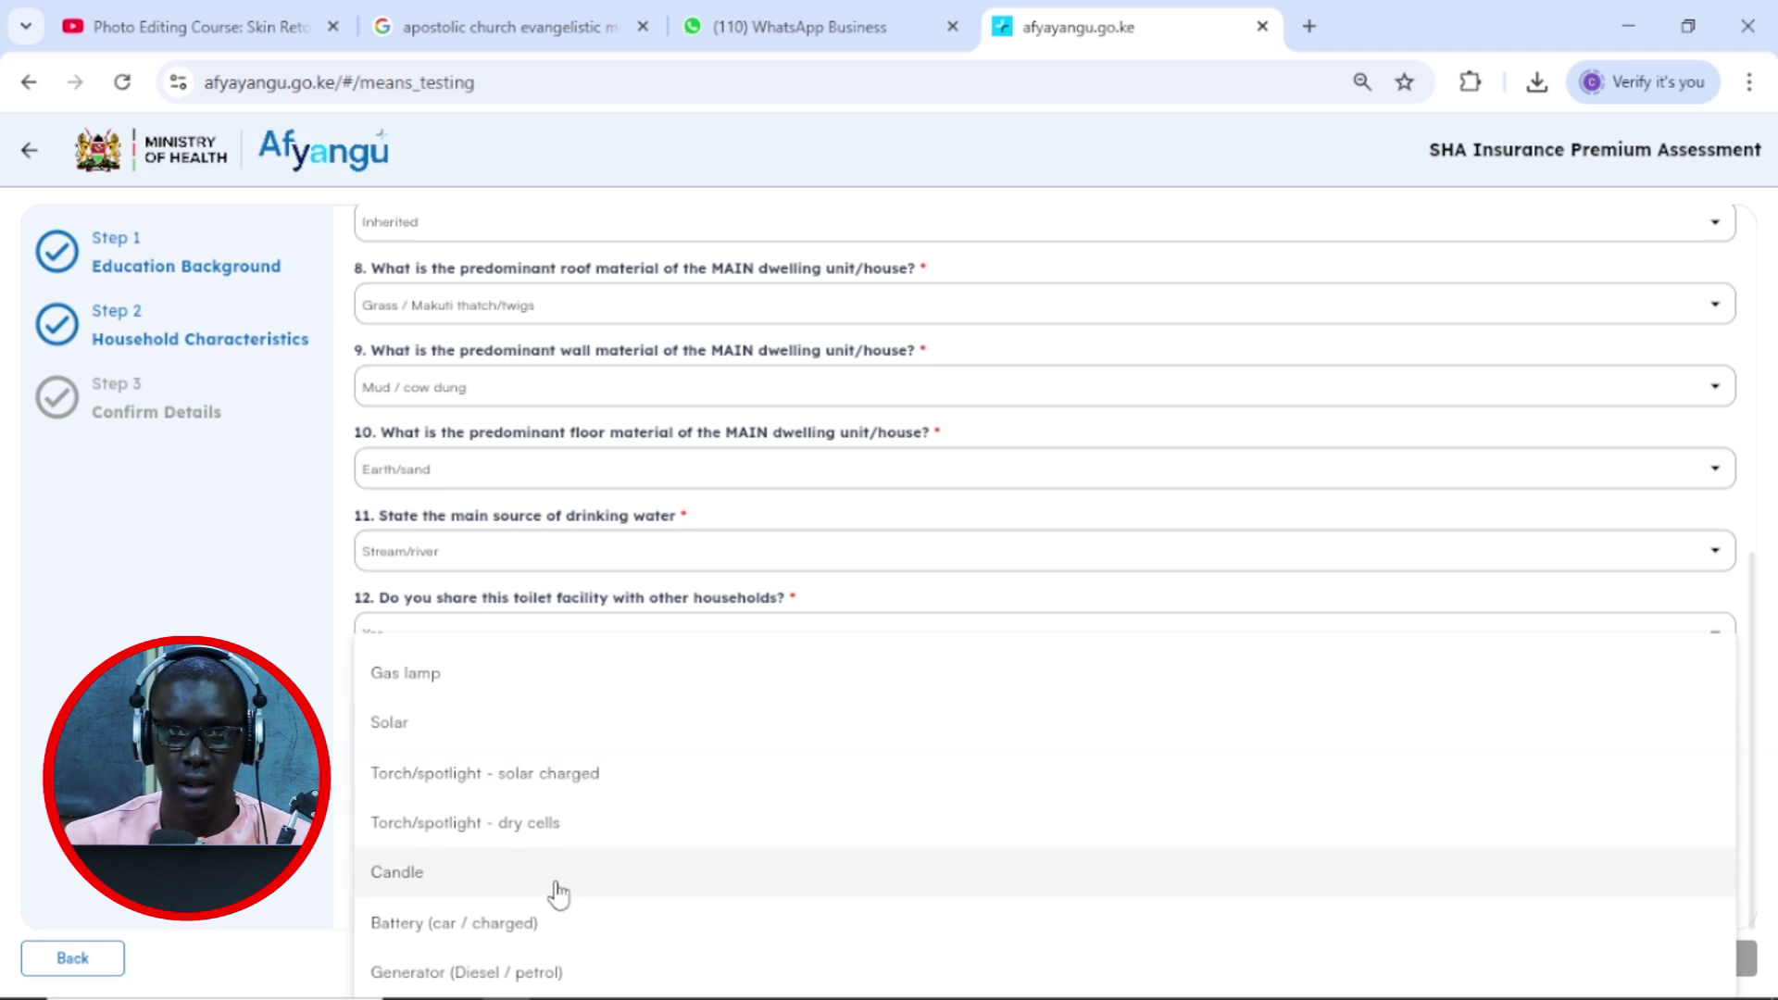
scroll(558, 894, "up", 2)
left_click(519, 867)
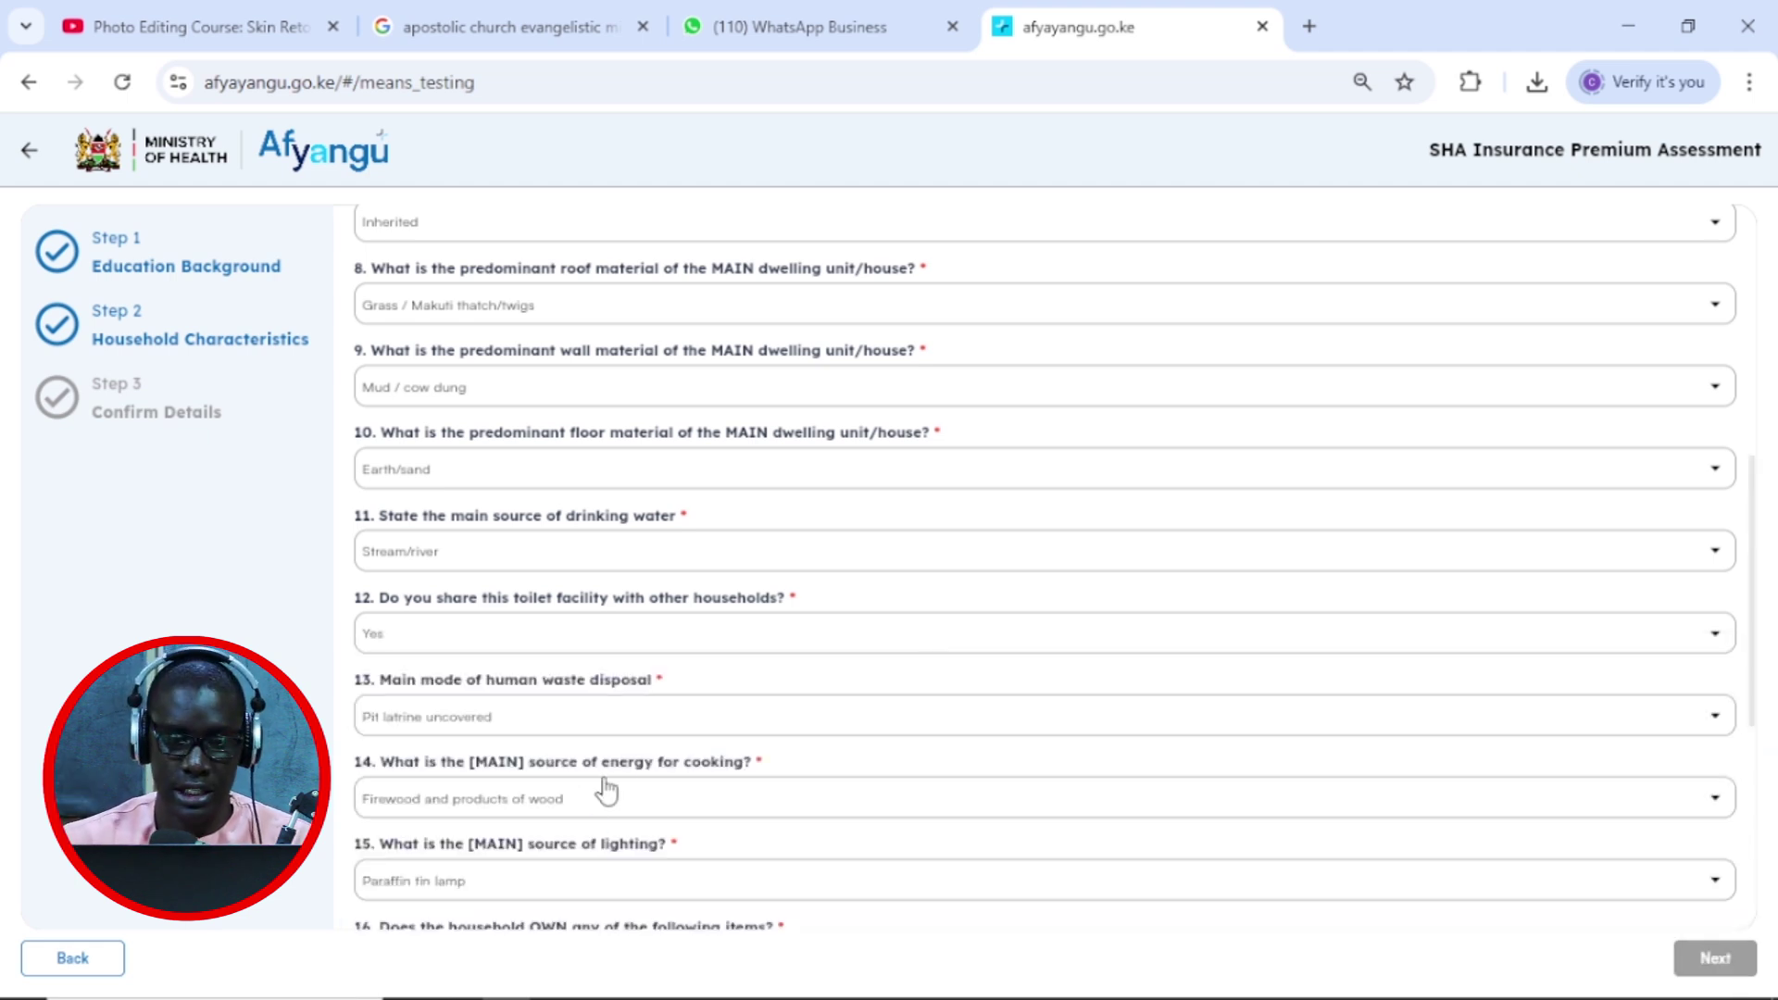
scroll(606, 786, "down", 5)
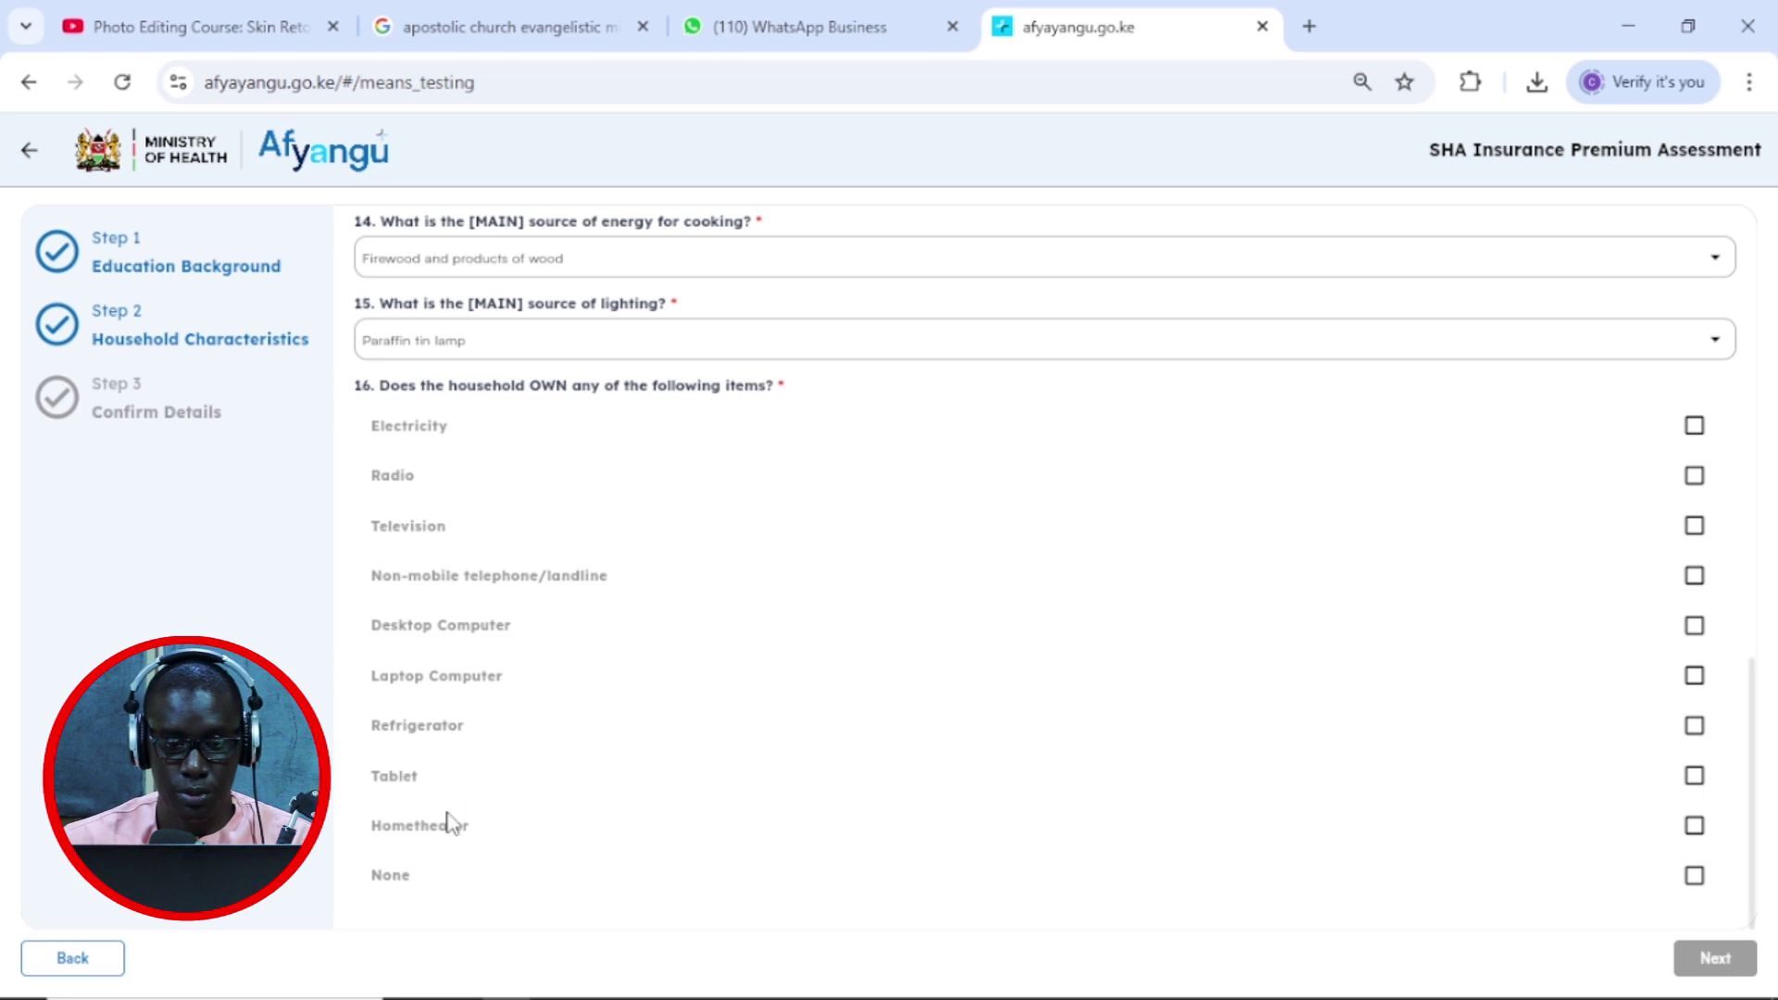
- Tick None for household items, member-owned items, livestock and social assistance in questions 16–19
left_click(398, 876)
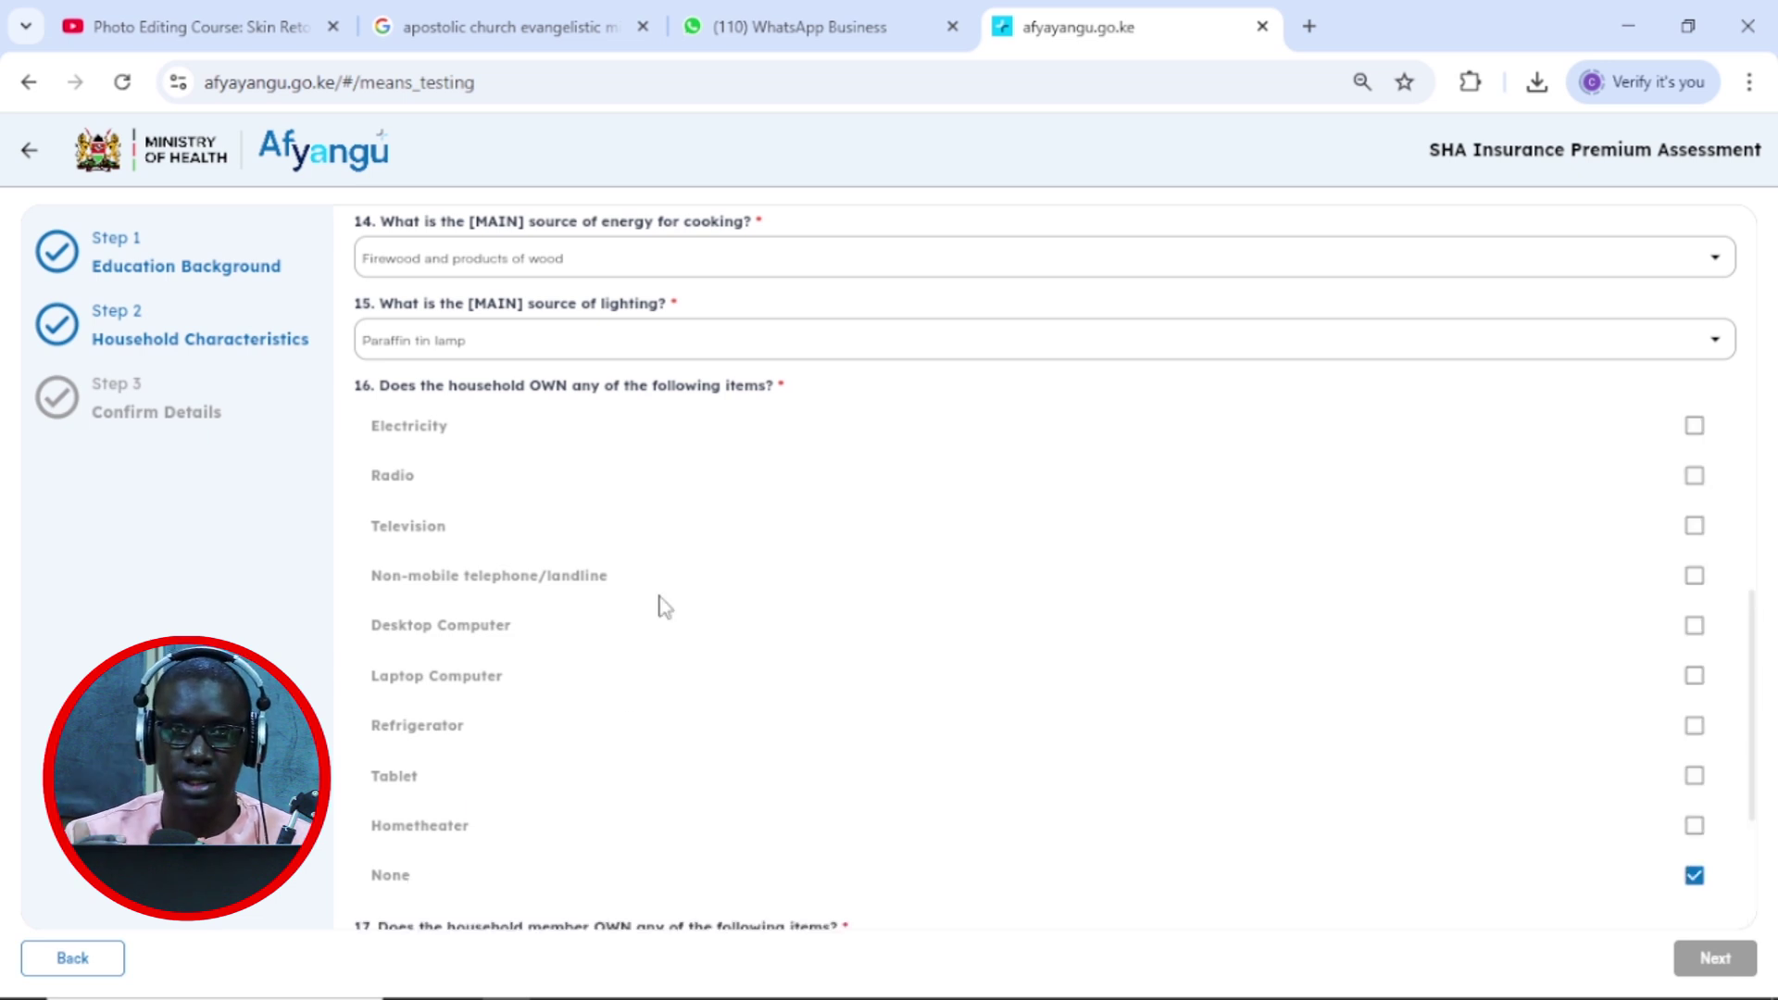
scroll(665, 607, "down", 4)
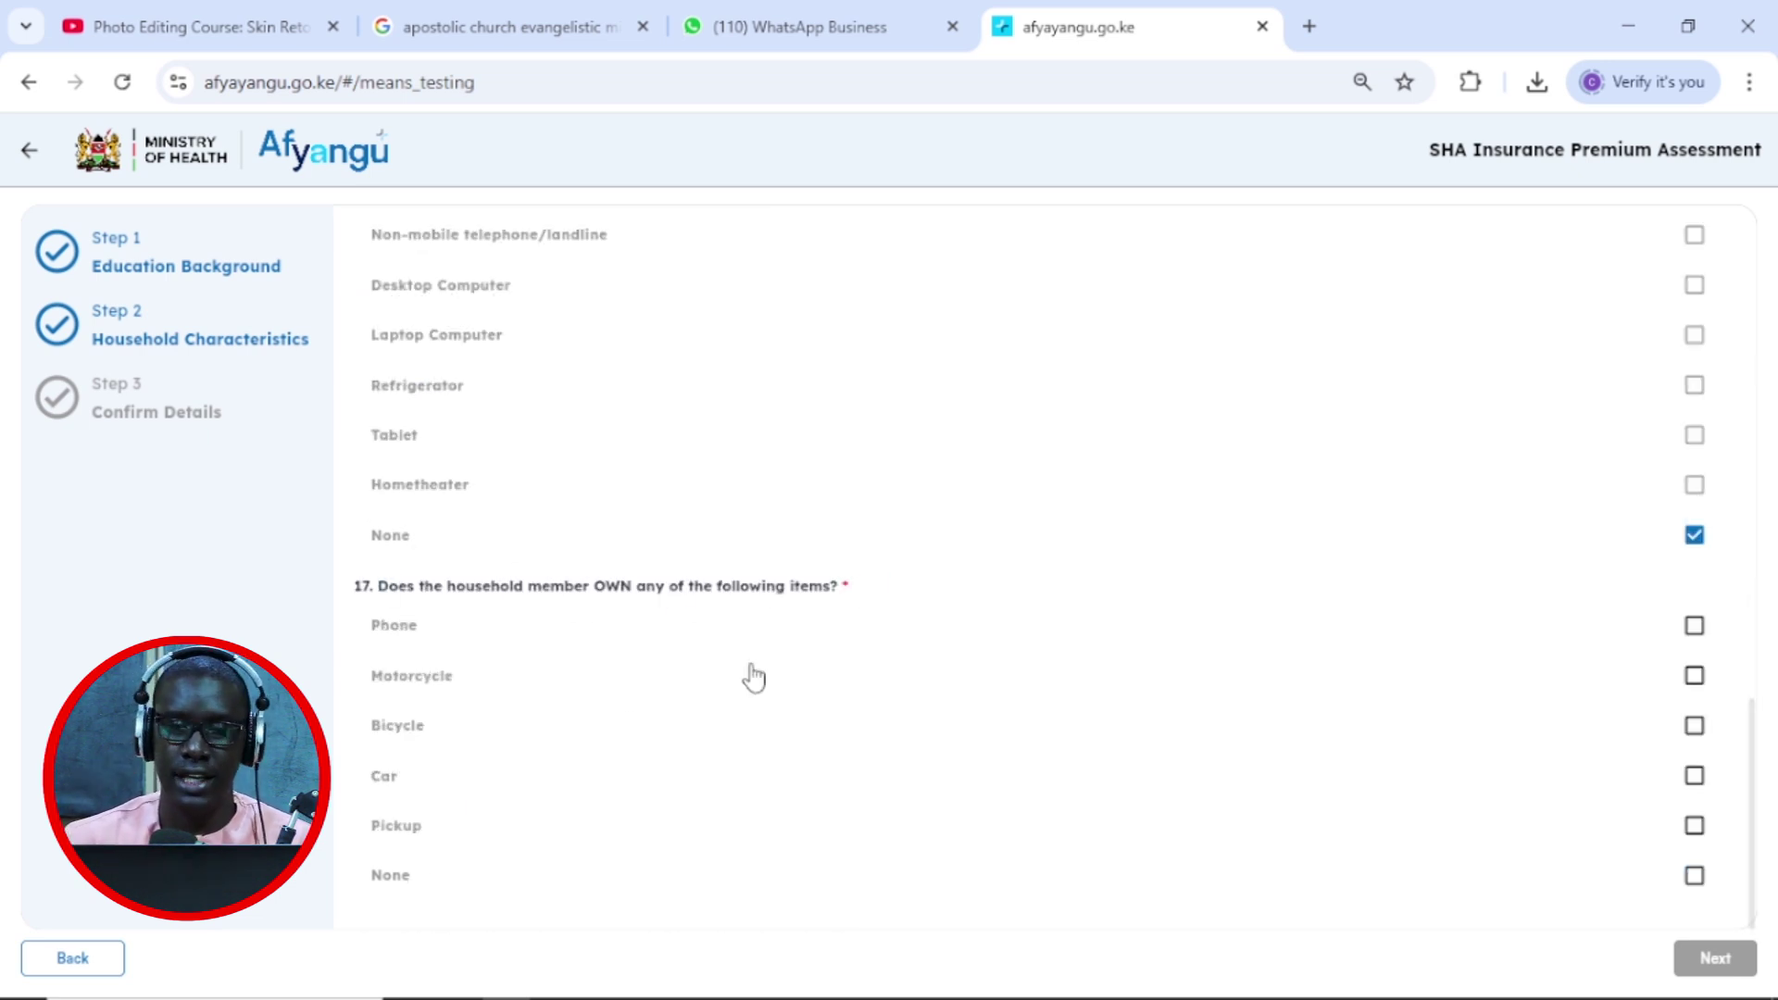
left_click(382, 878)
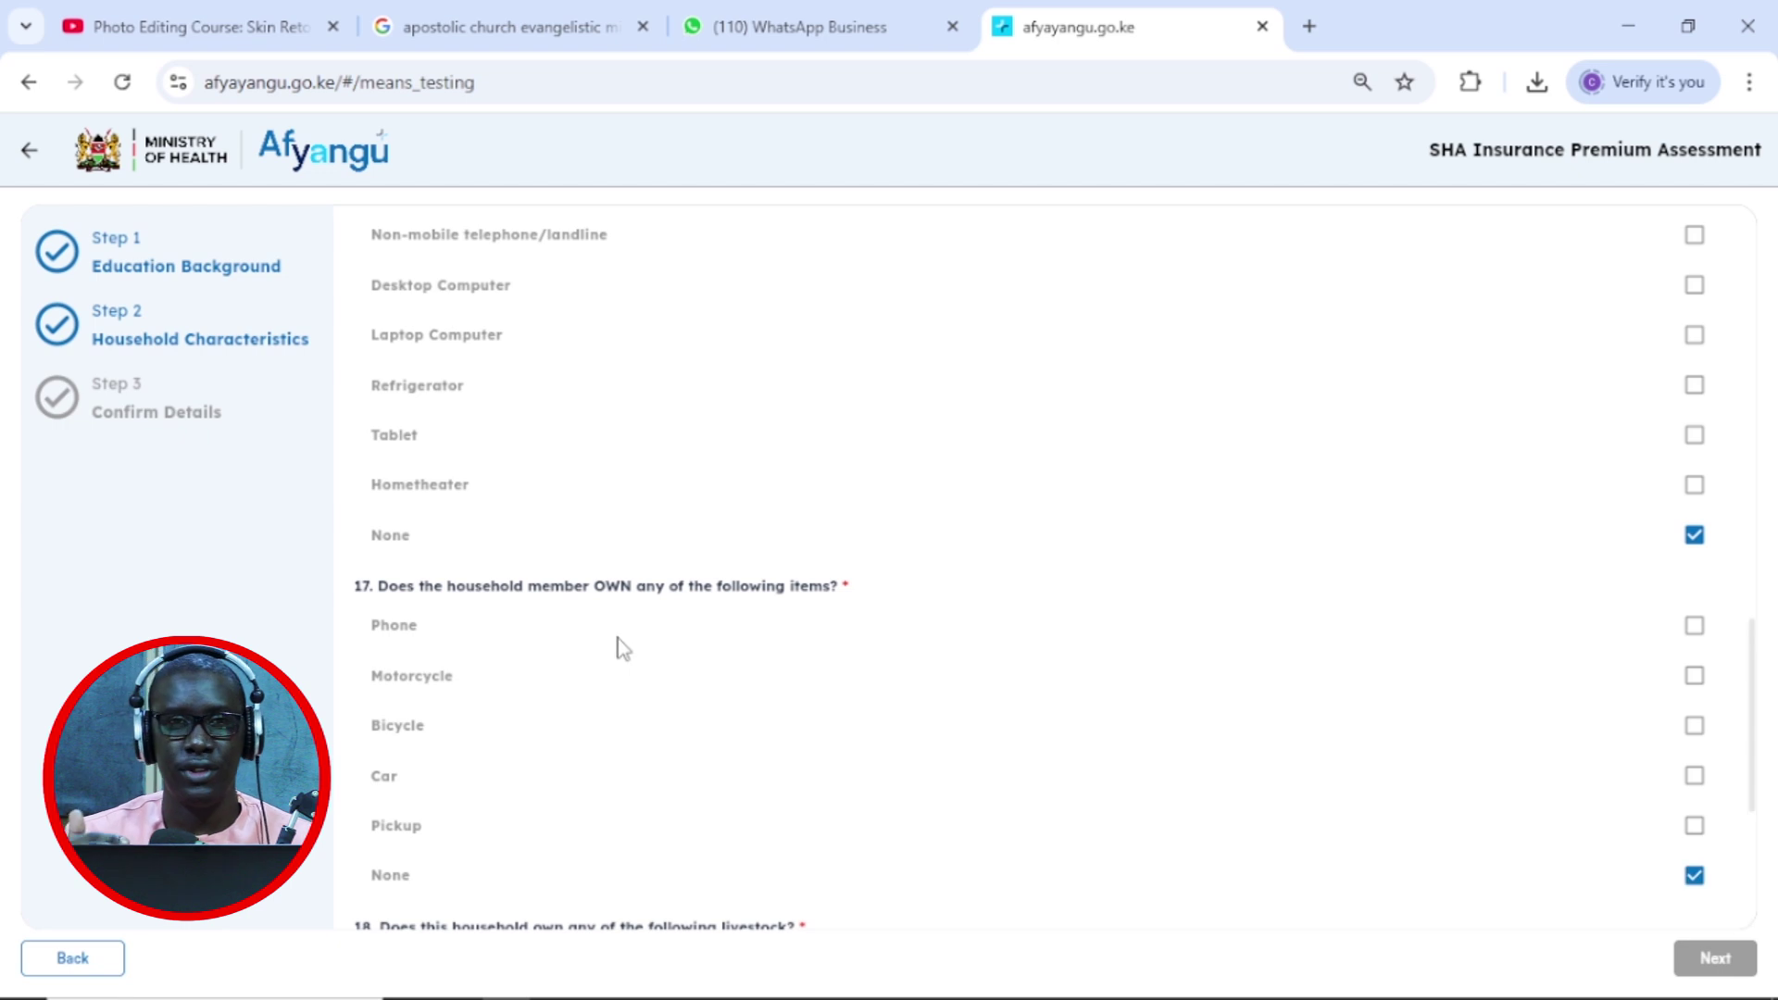
scroll(593, 648, "down", 4)
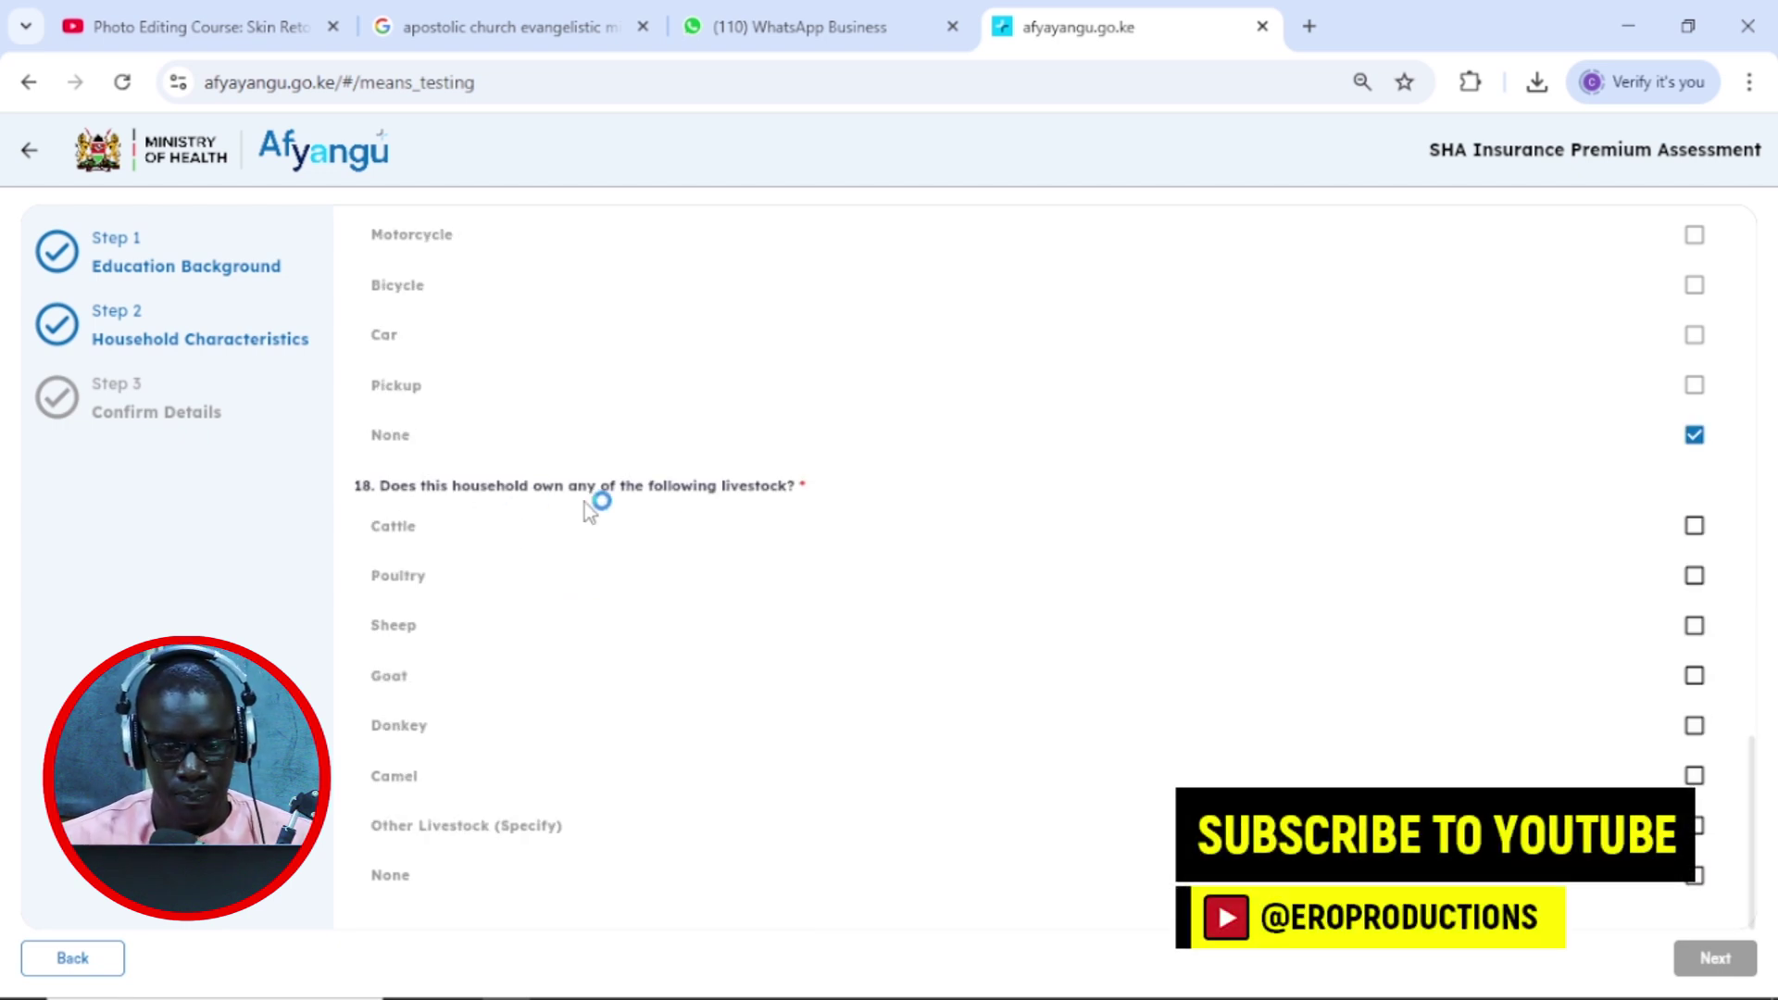
left_click(394, 876)
scroll(623, 667, "down", 3)
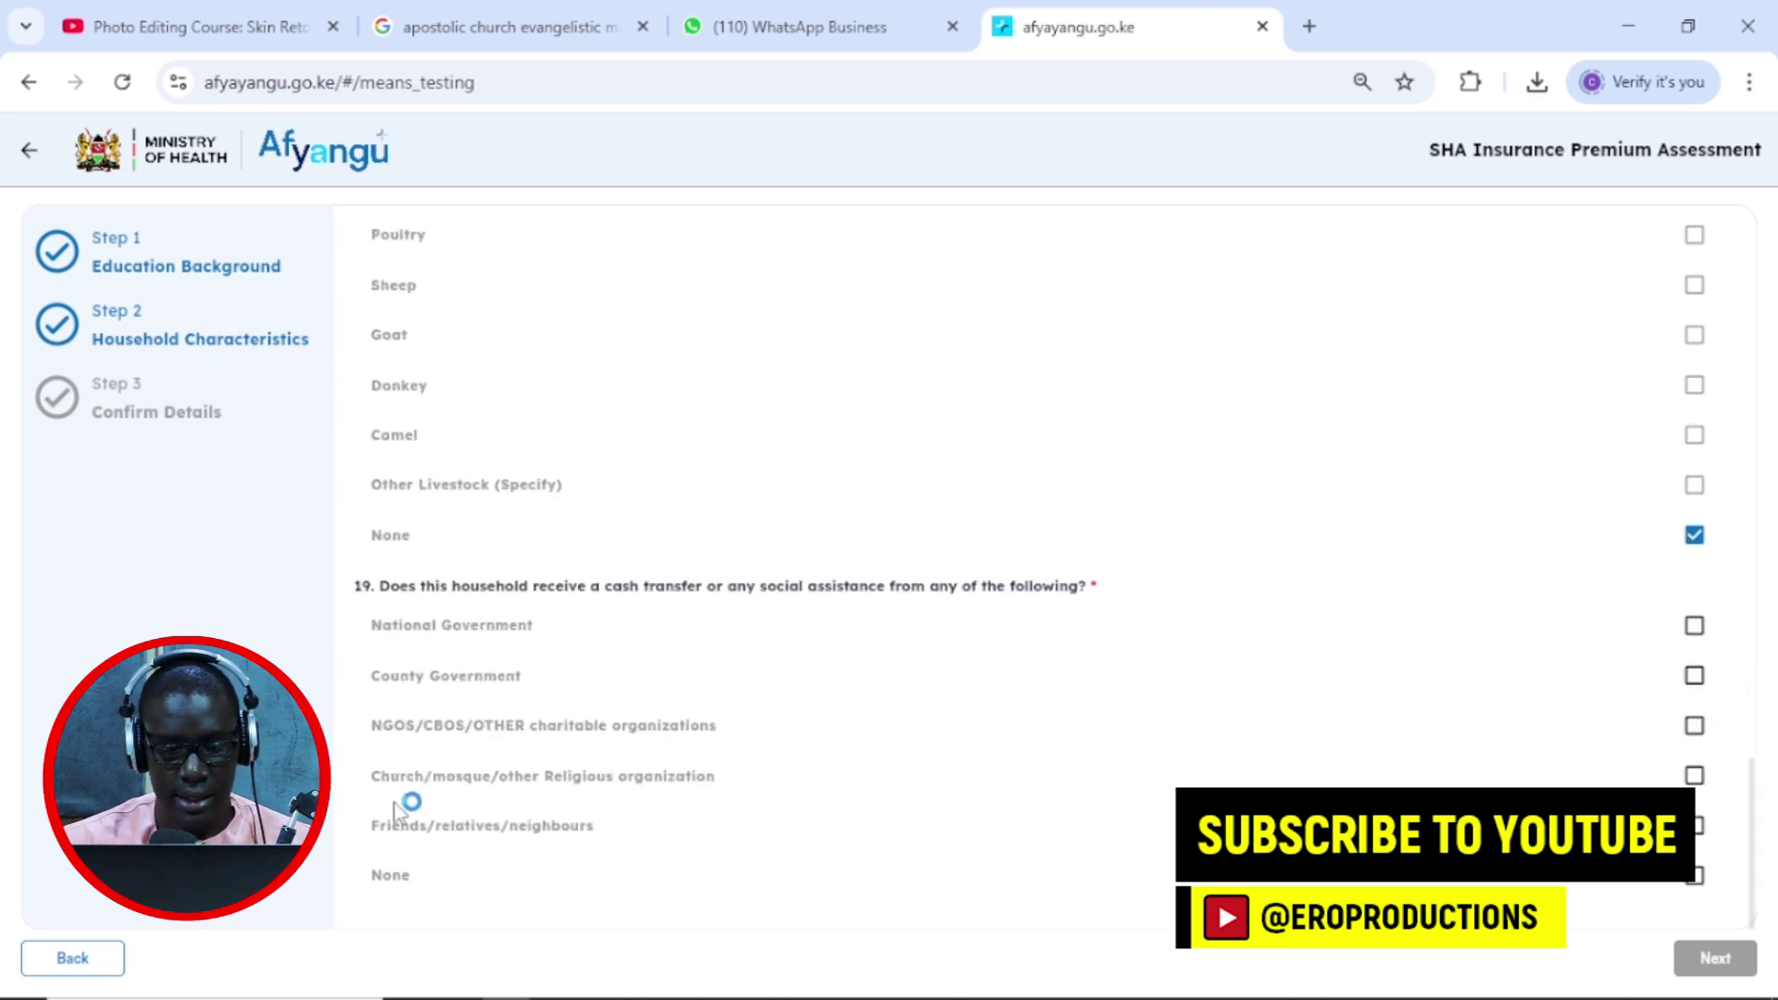
left_click(408, 877)
scroll(416, 861, "down", 1)
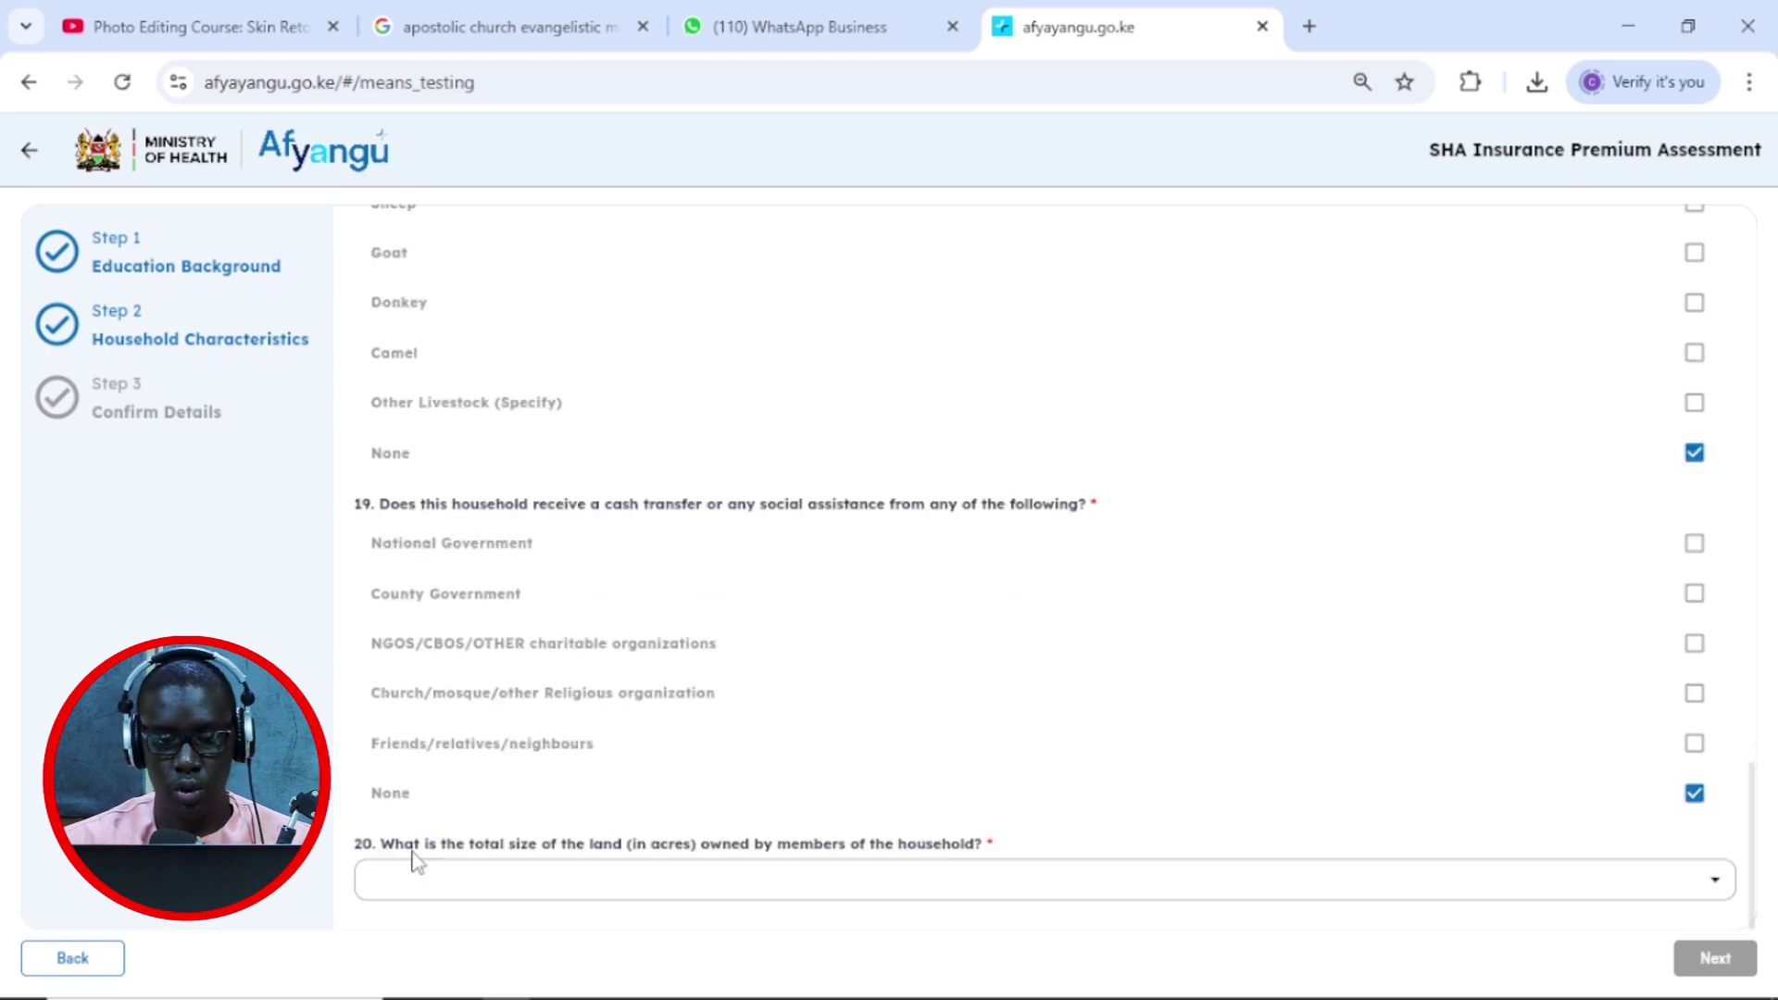
- Set owned land to 50x100 (1/8 acre) and agricultural land to 0 (0 acre)
left_click(772, 882)
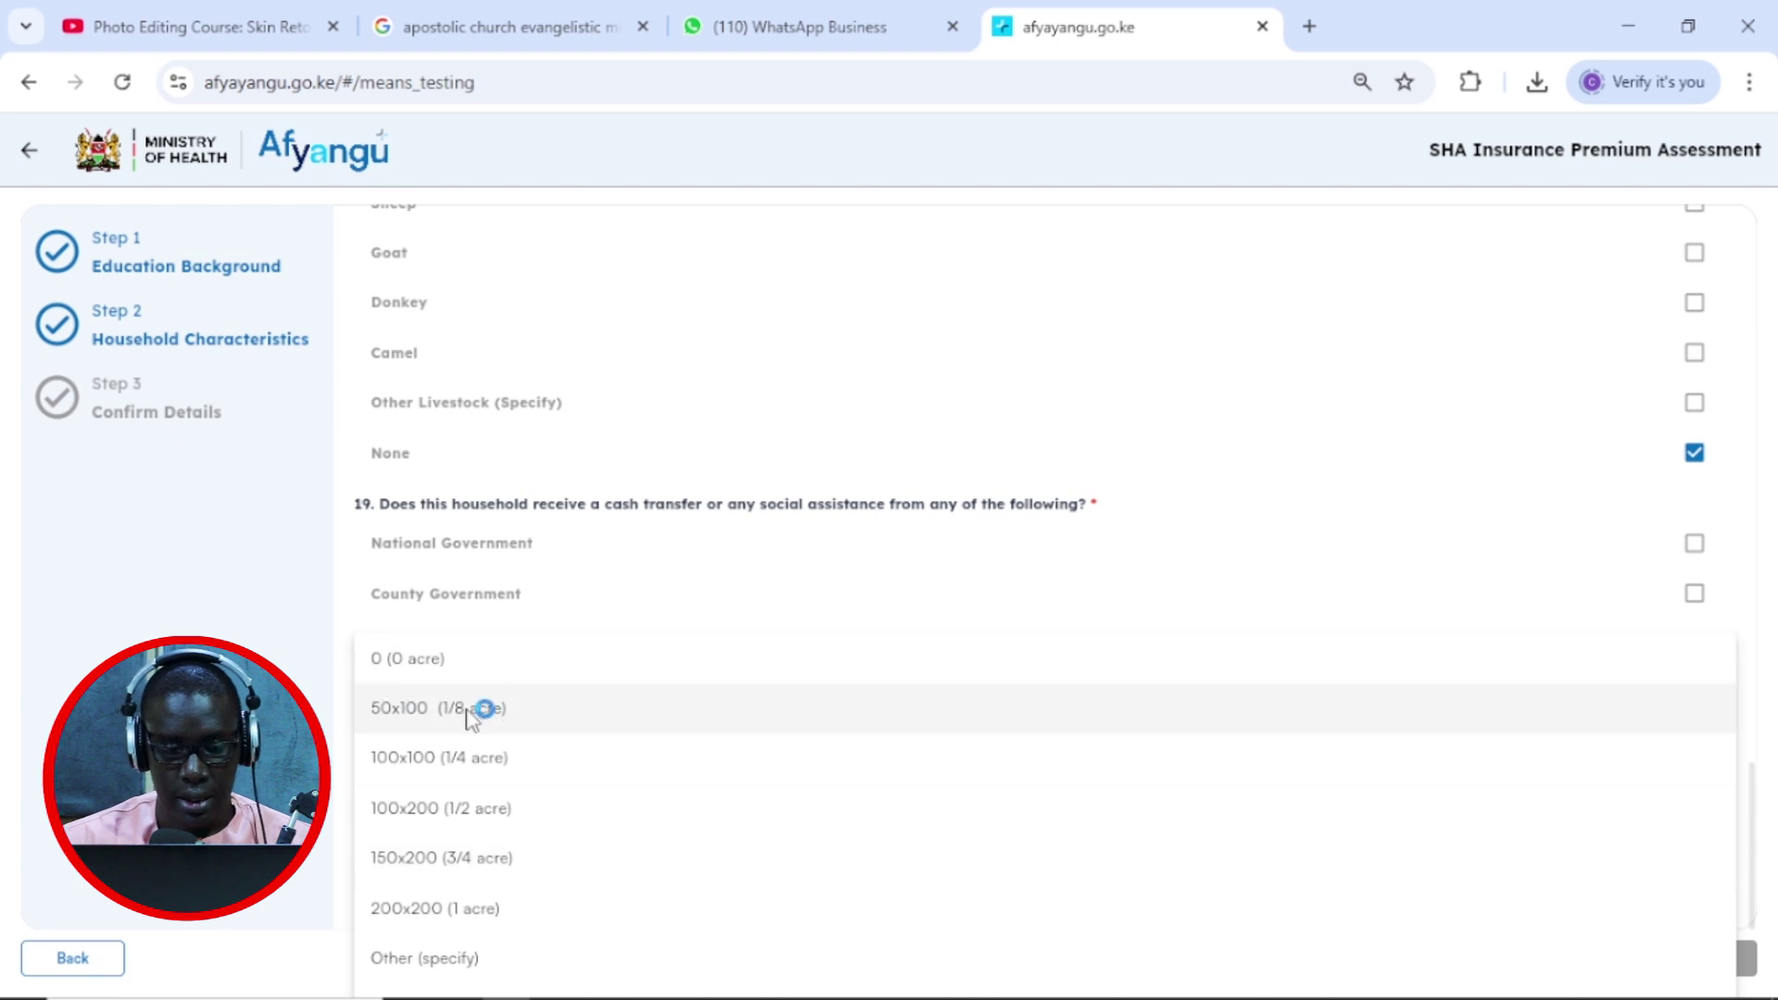
left_click(534, 718)
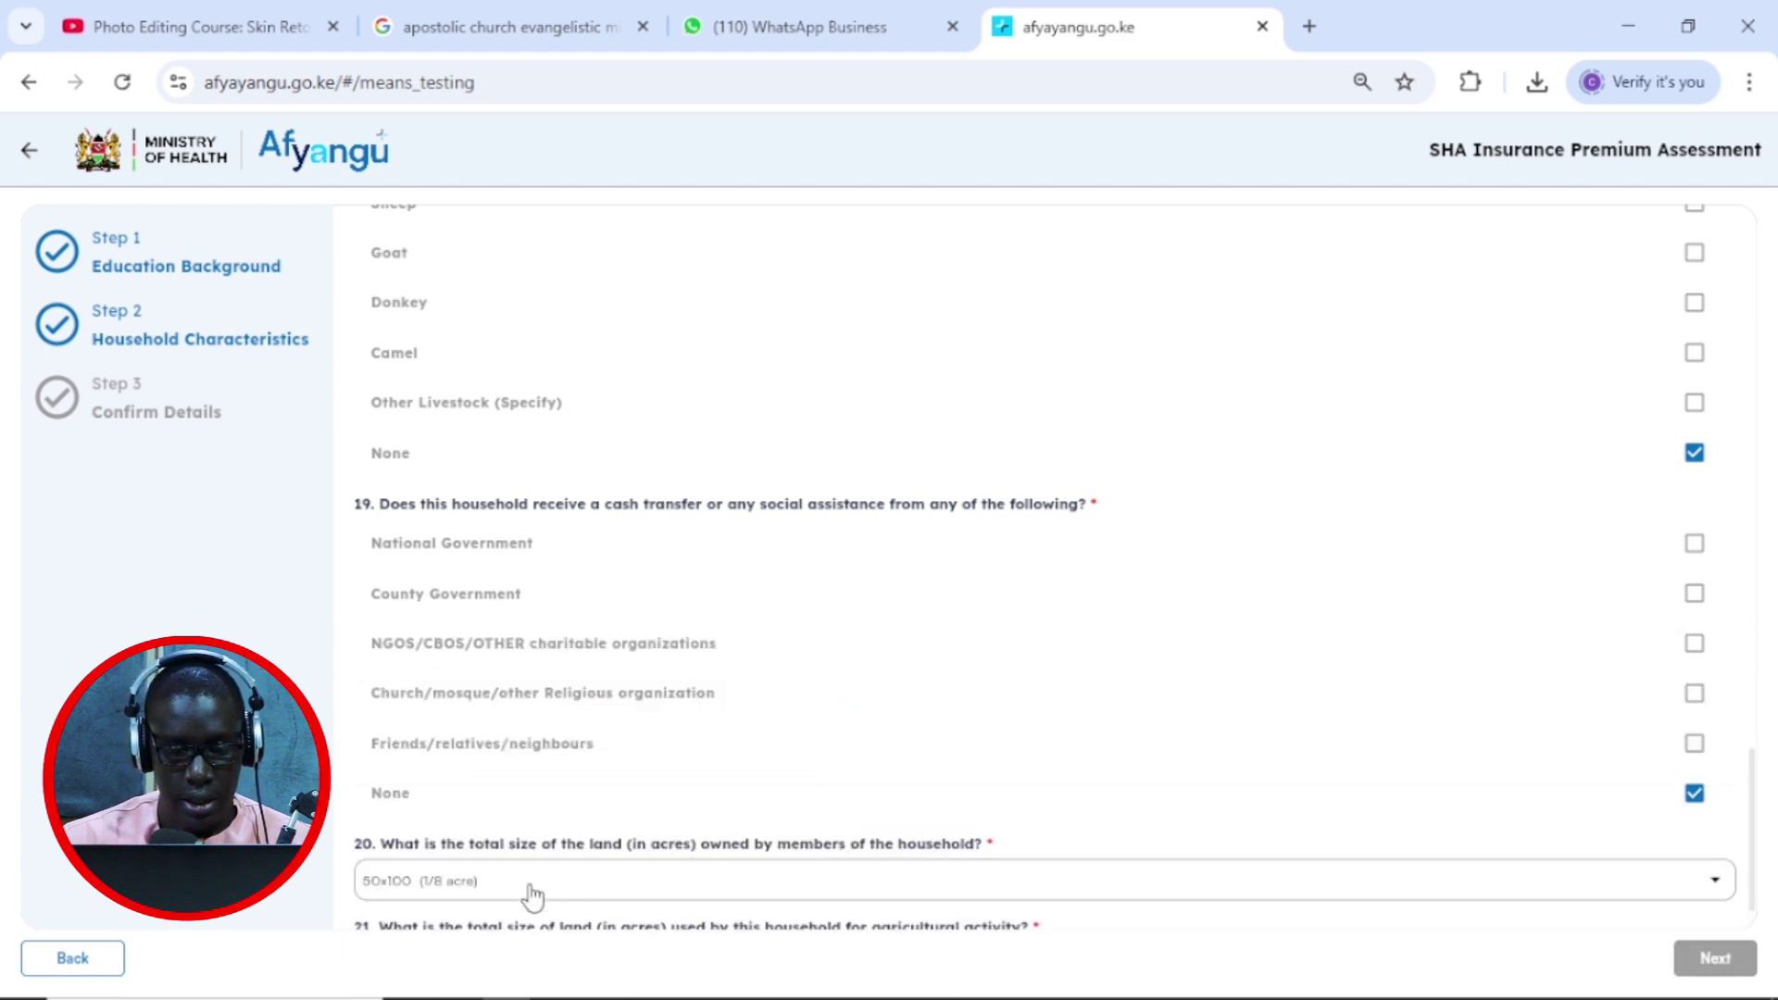
scroll(533, 897, "down", 1)
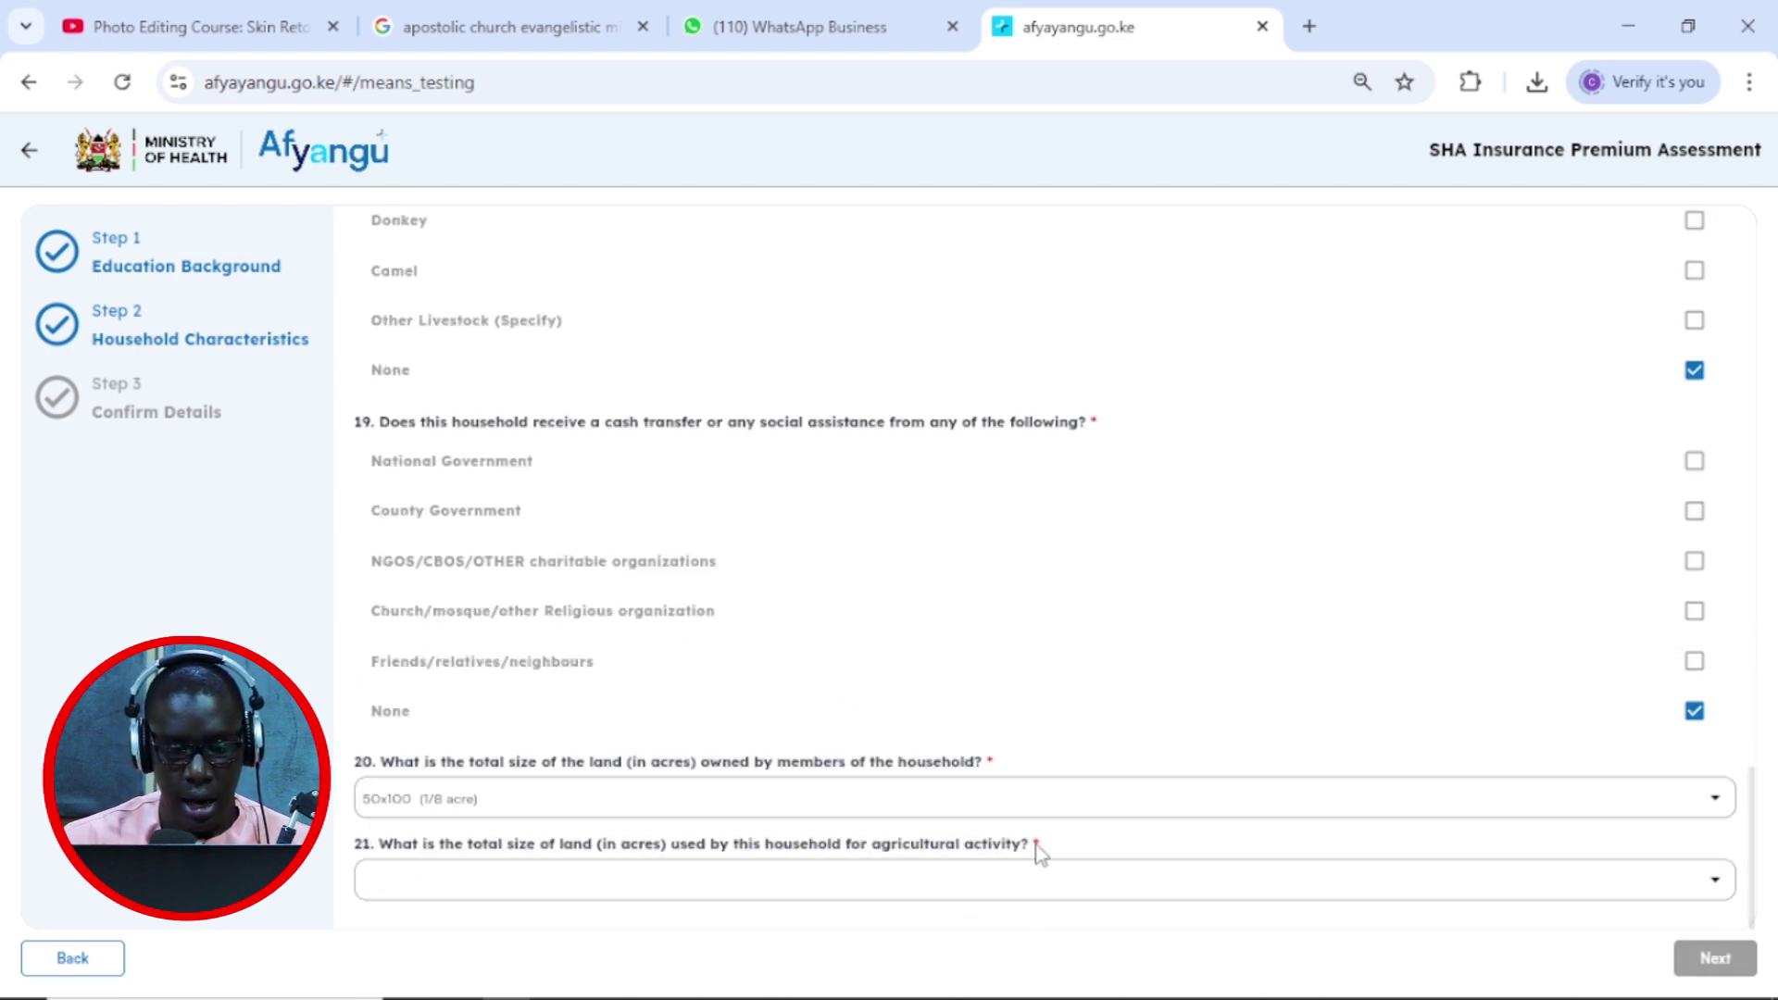
left_click(728, 889)
left_click(411, 674)
scroll(769, 802, "down", 1)
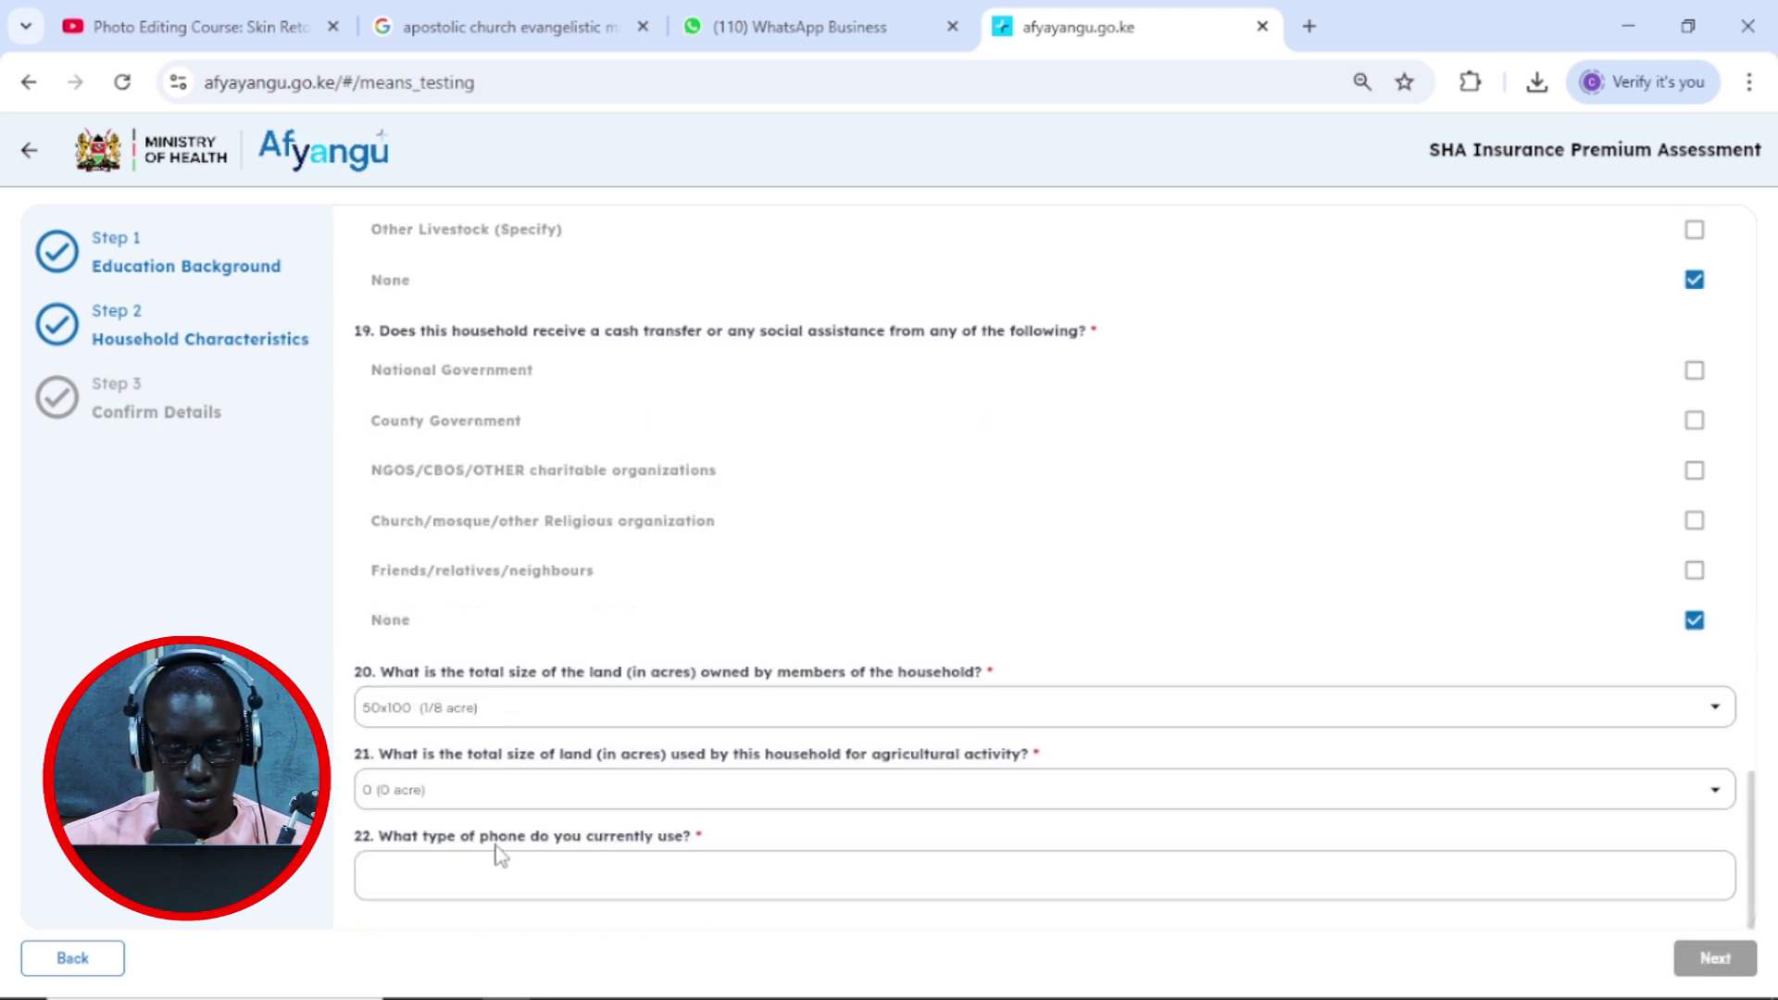
- Enter phone type NOKIA MULIKA MWIZI, airtime 5 and transactions 5, then go to Confirm Details
left_click(482, 874)
type("NOKIA MULIKA MWIZI")
scroll(675, 889, "down", 1)
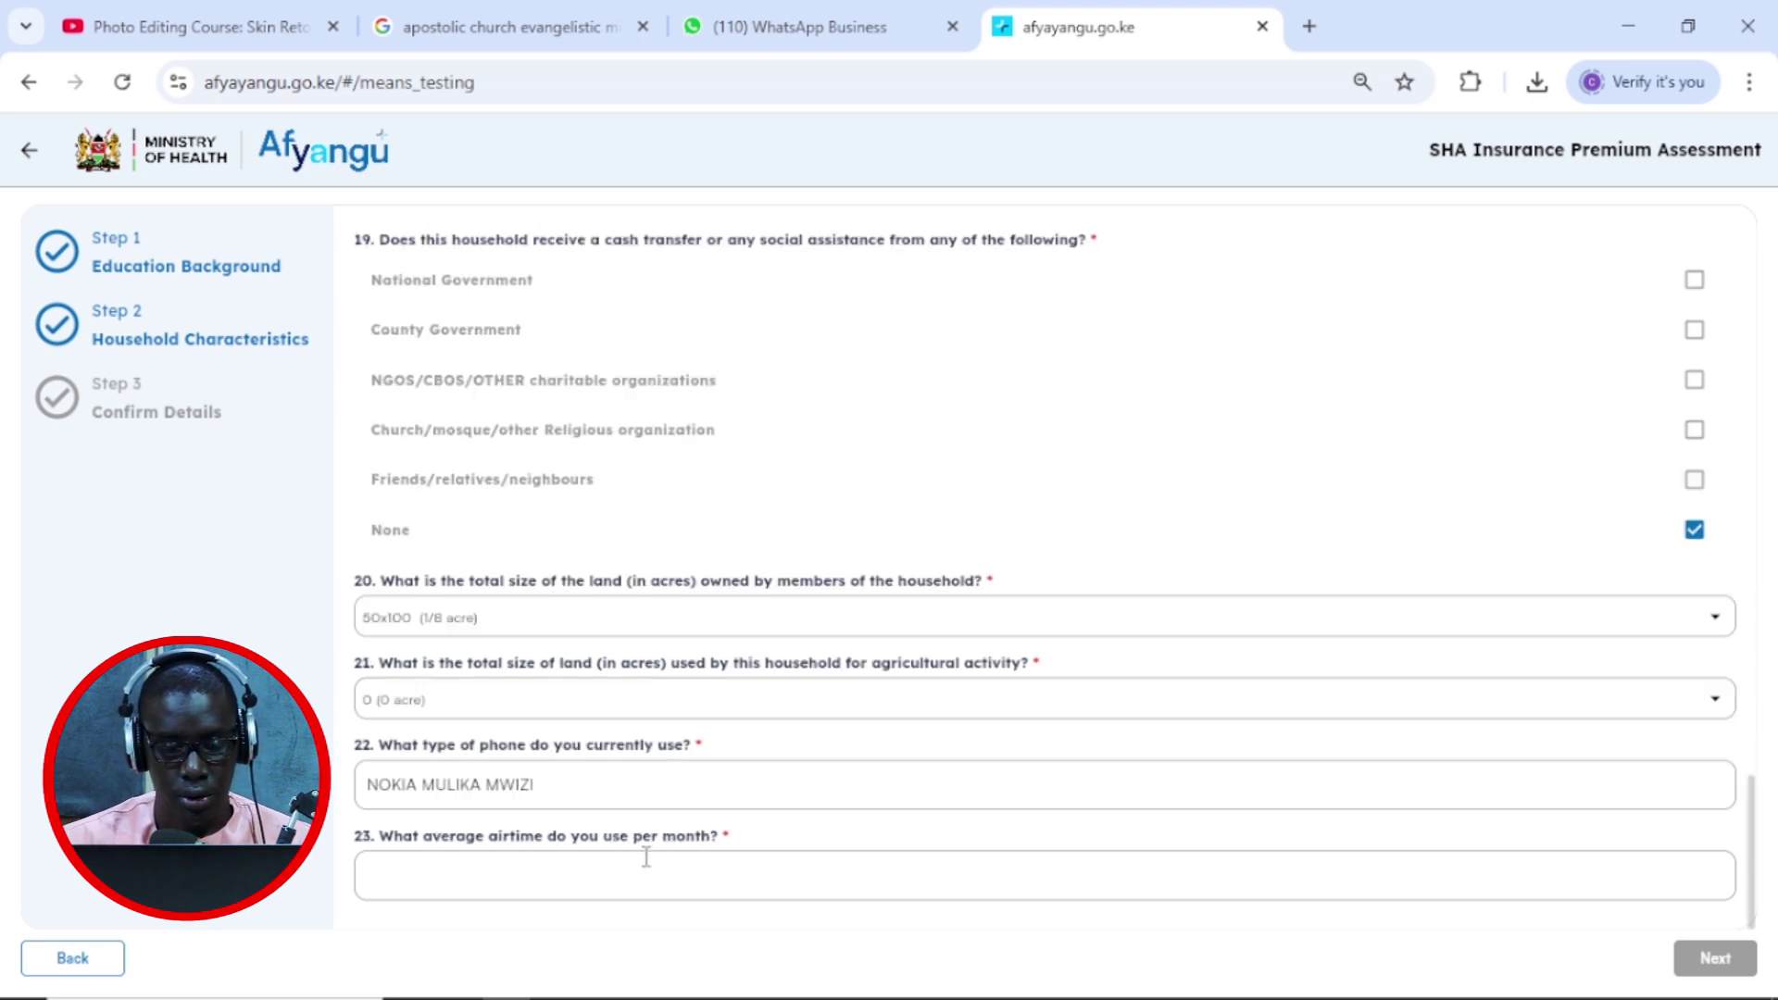
left_click(663, 878)
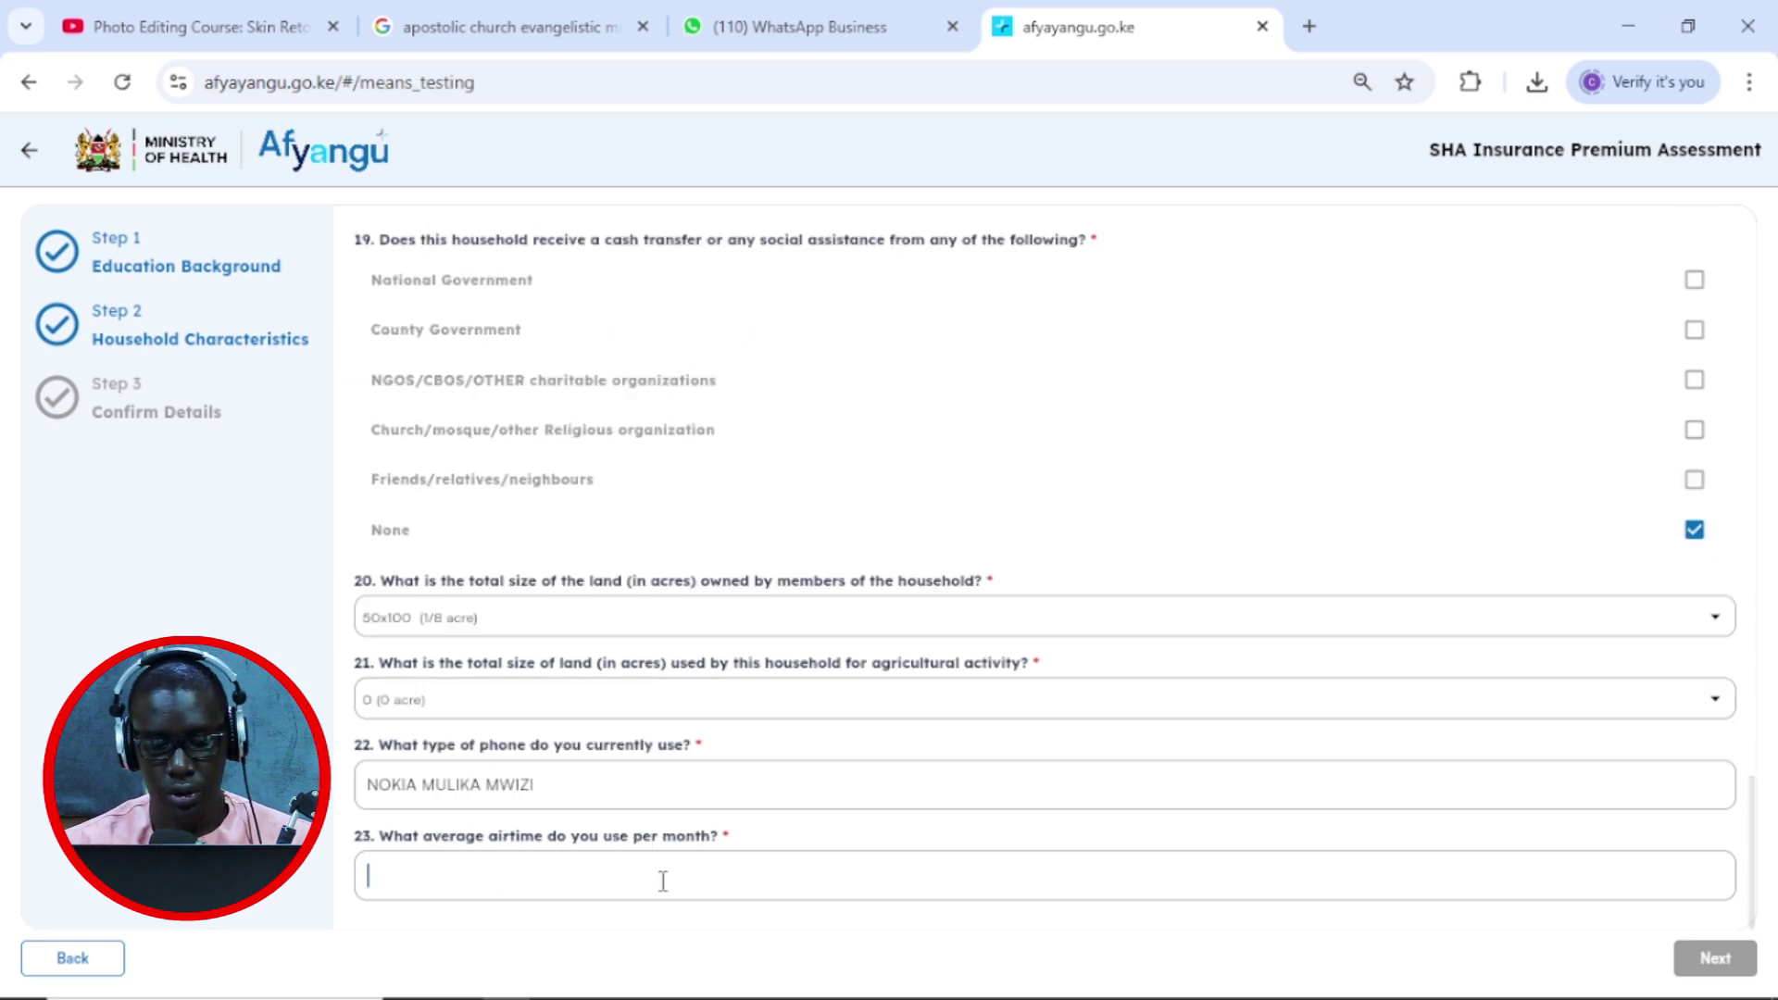
type("5")
scroll(662, 881, "down", 1)
left_click(541, 881)
type("5")
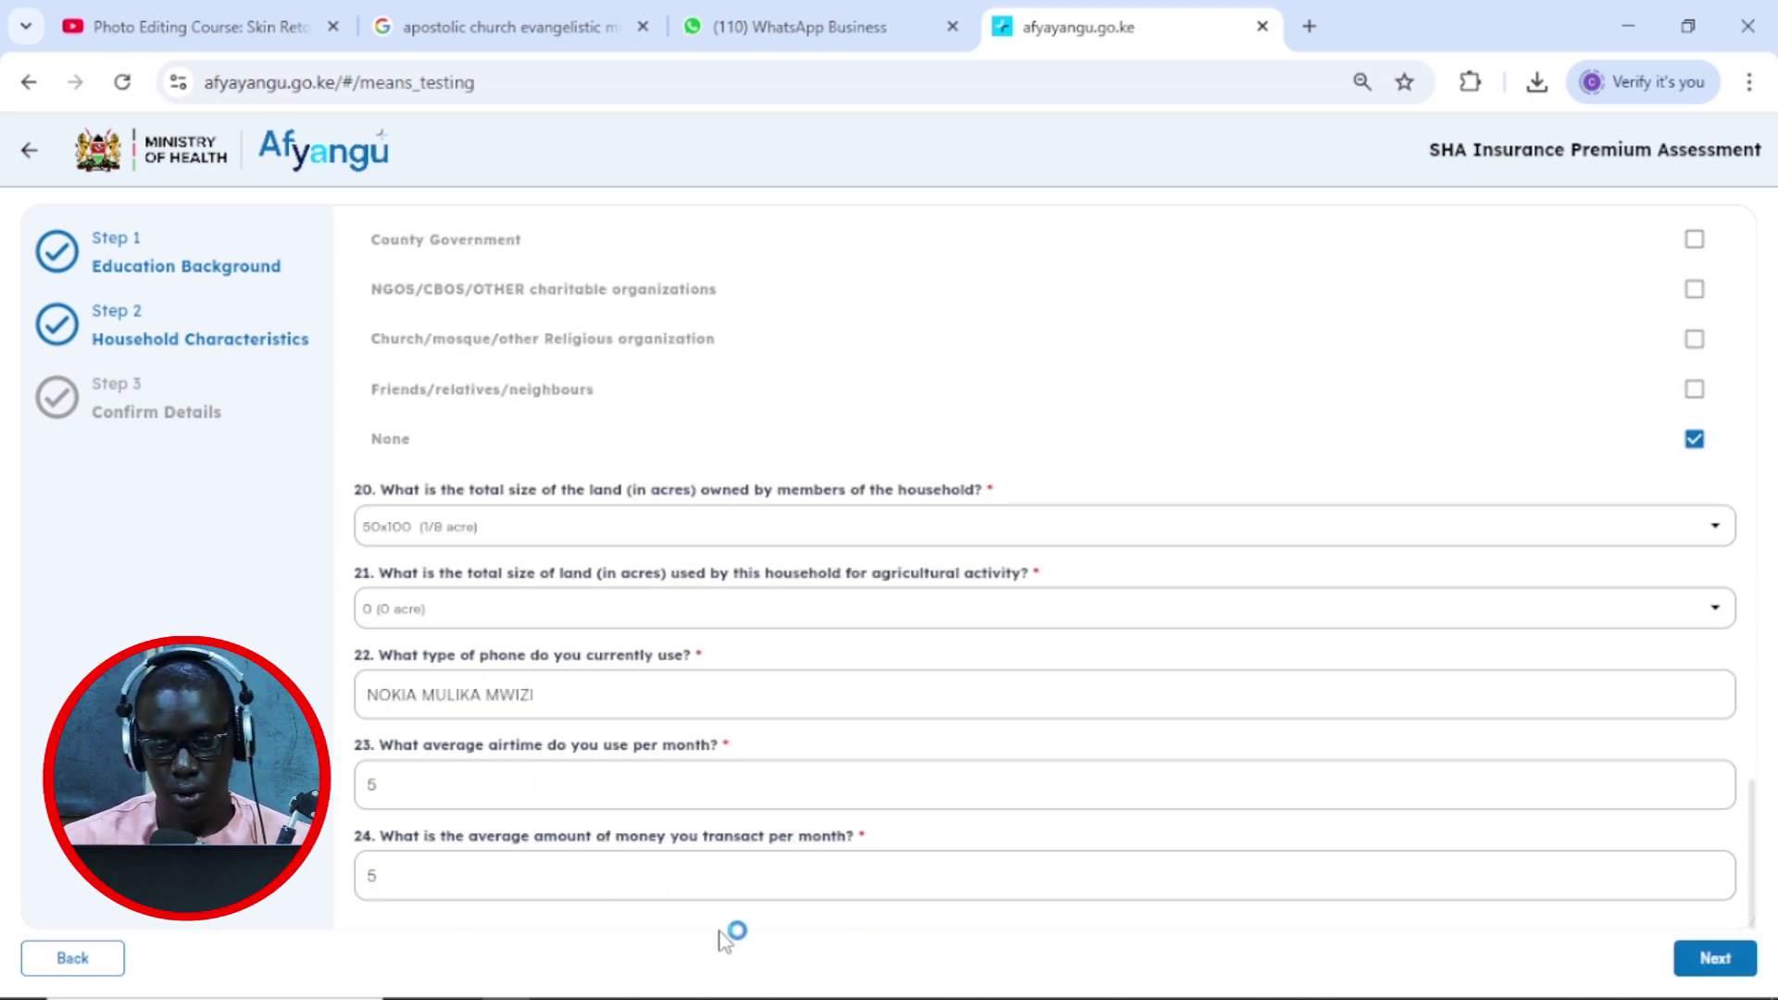
left_click(1711, 958)
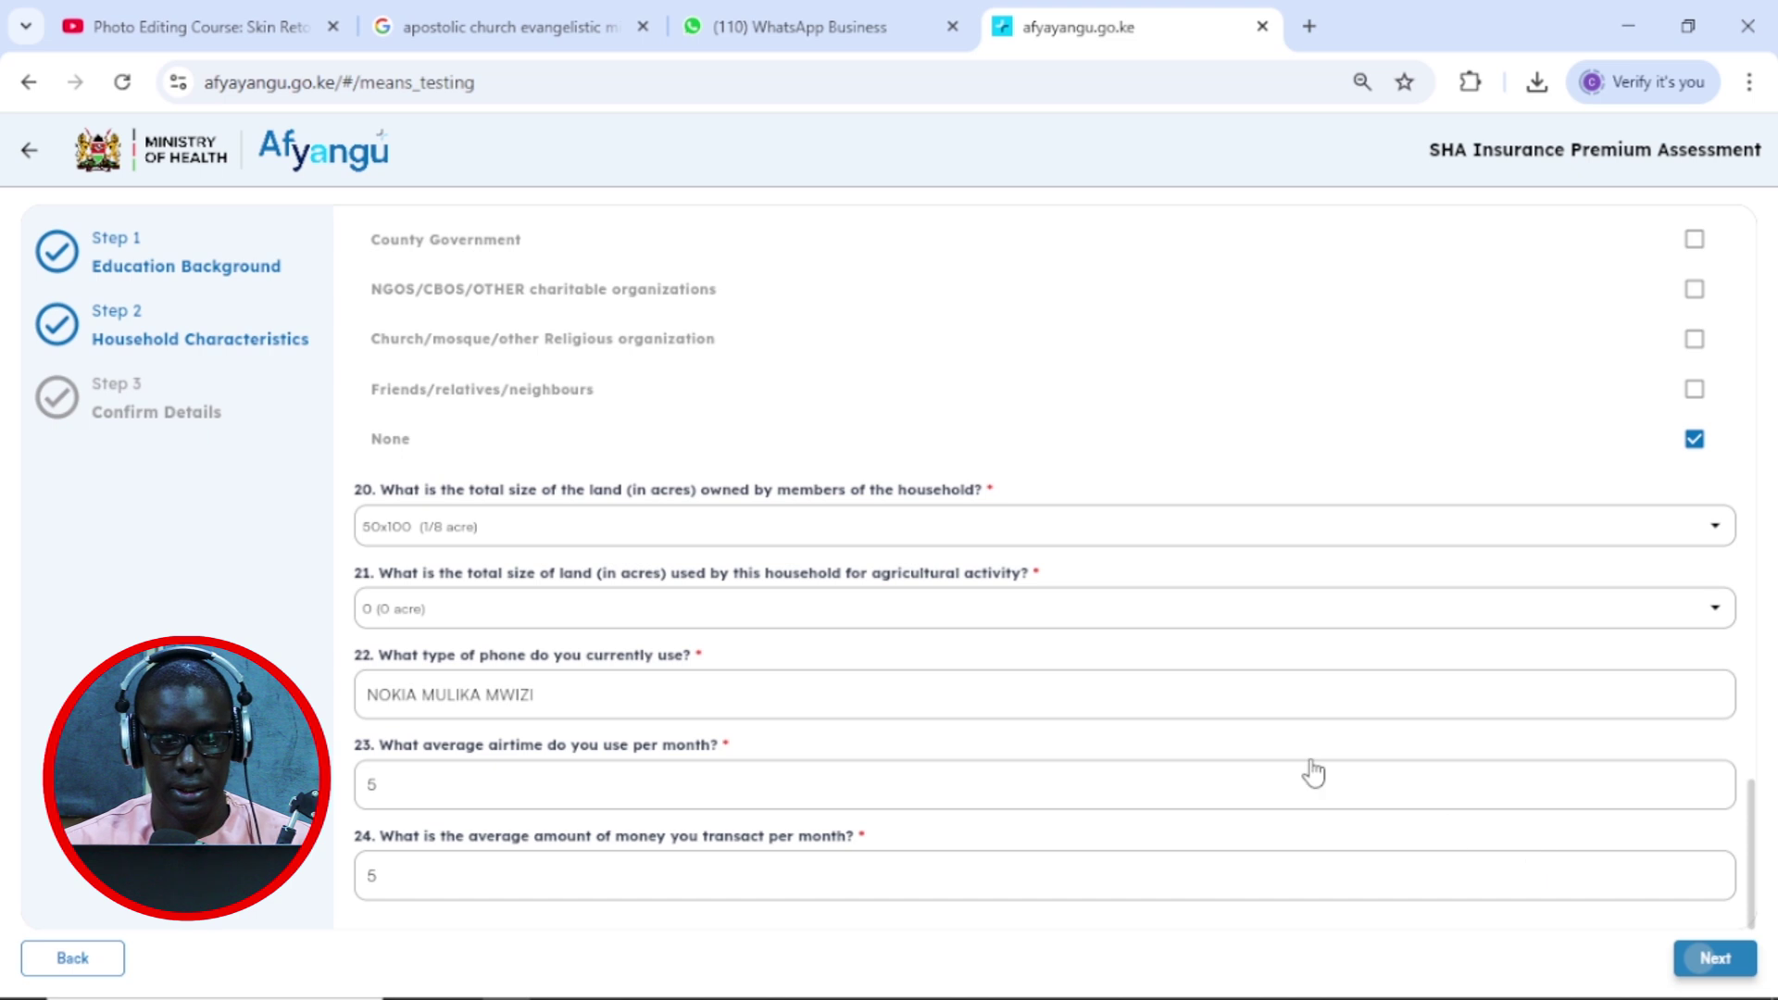
- Review the household answers on Confirm Details, tick the accuracy declaration and submit the means-testing assessment
scroll(480, 714, "down", 1)
scroll(481, 714, "down", 3)
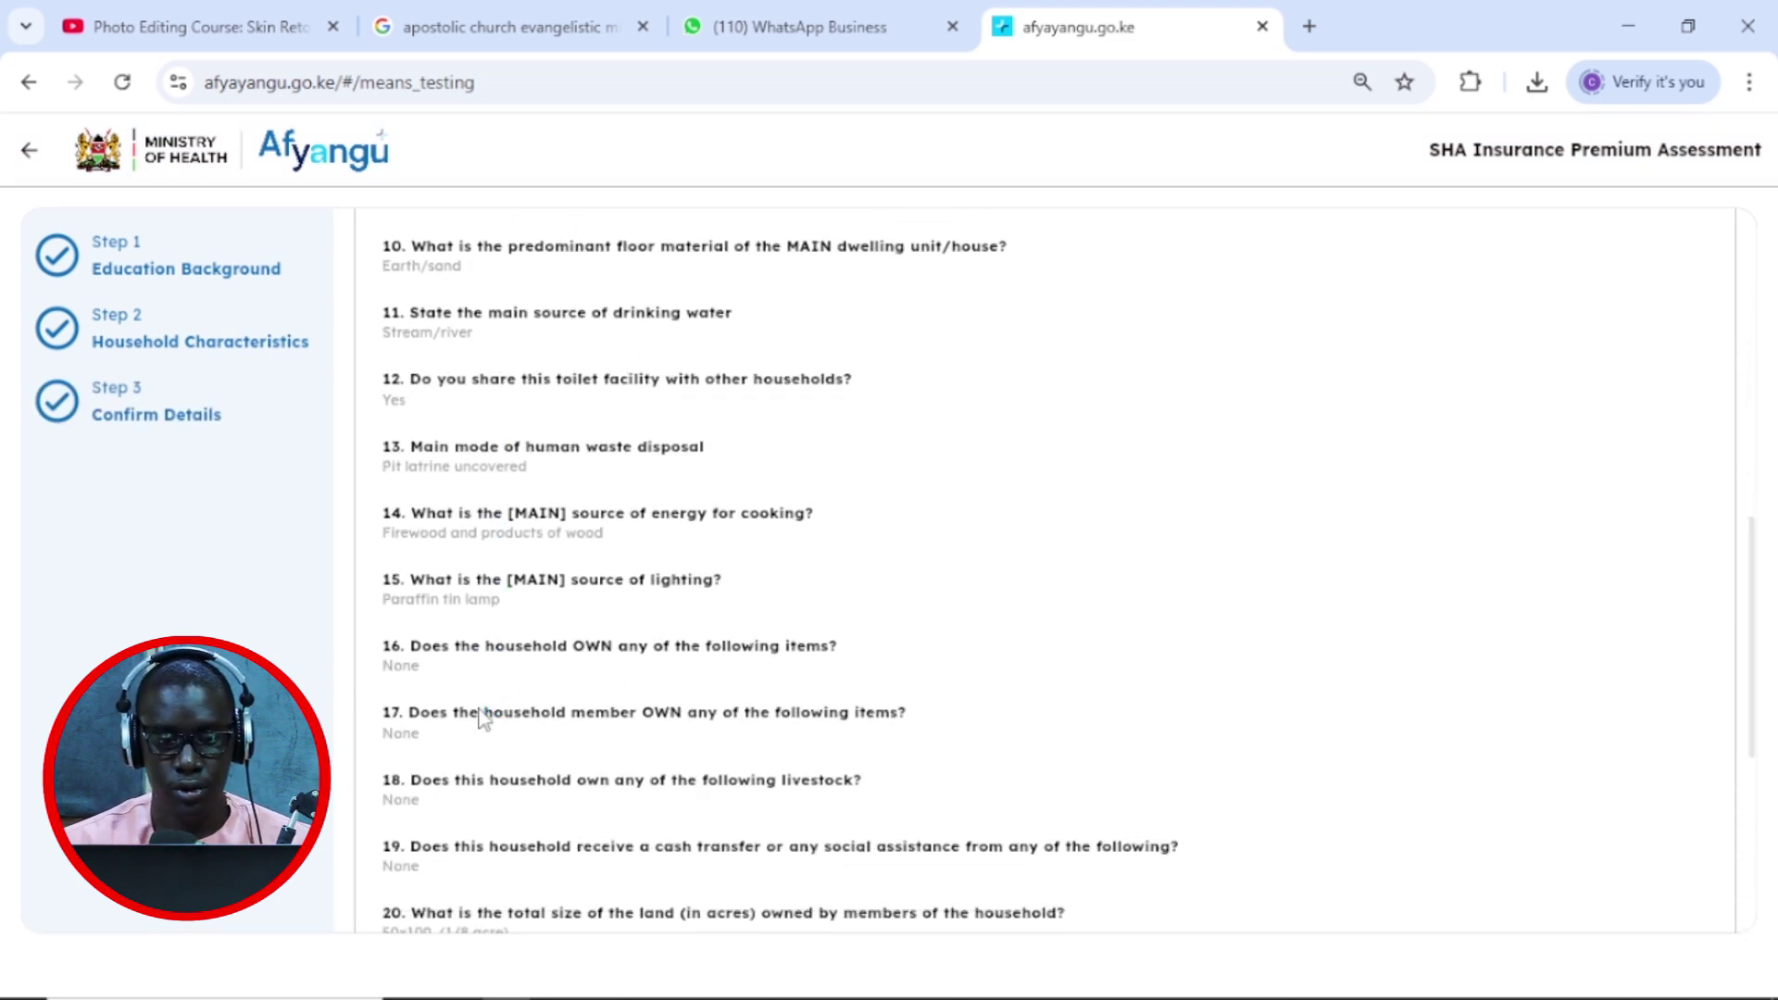
scroll(481, 714, "down", 2)
scroll(481, 714, "down", 3)
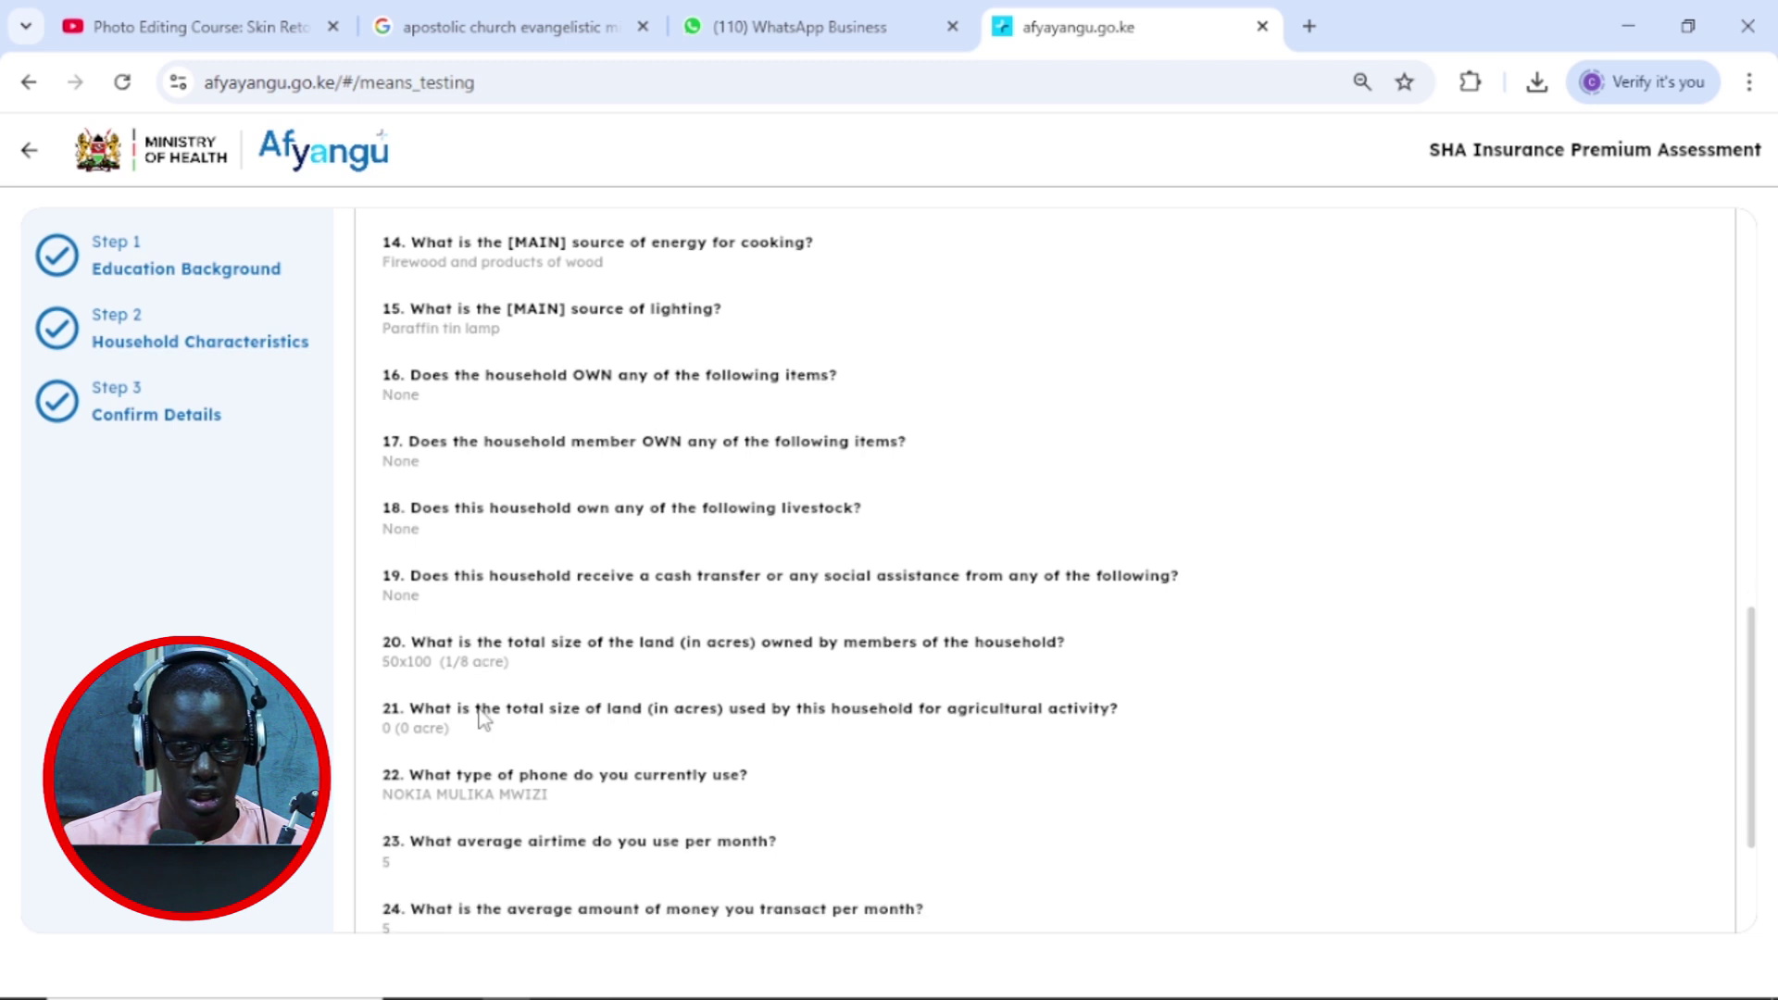
scroll(482, 719, "down", 1)
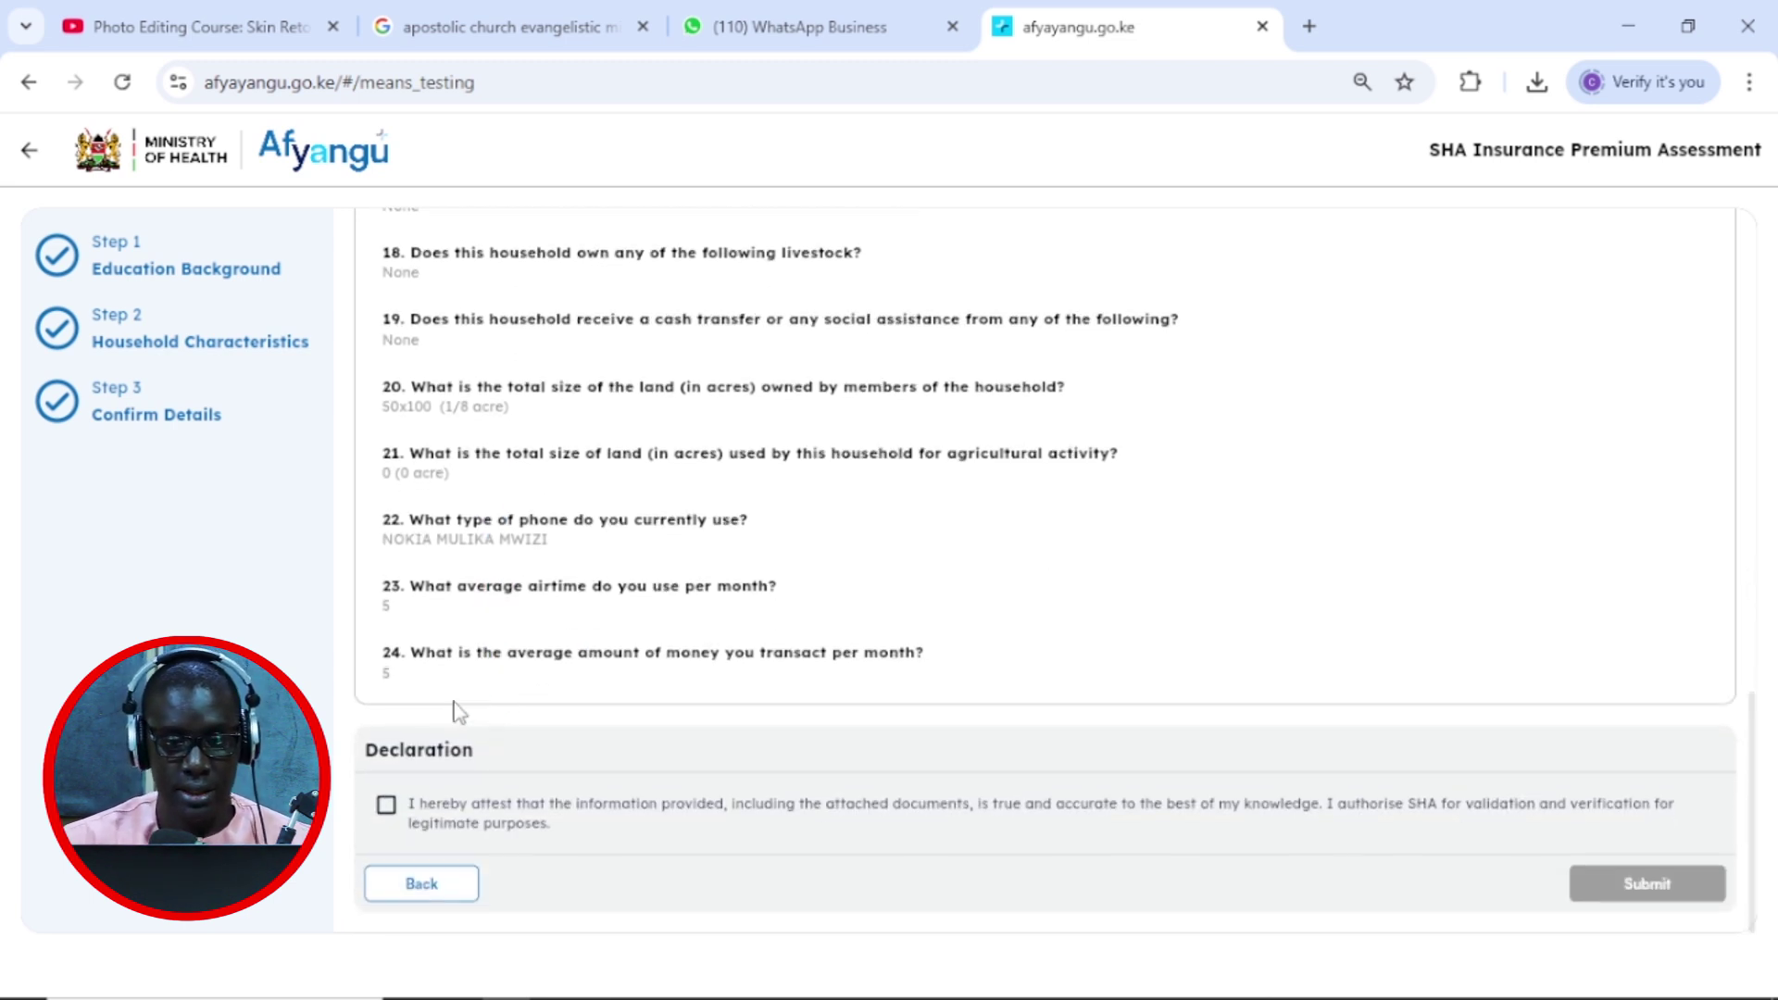
left_click(755, 422)
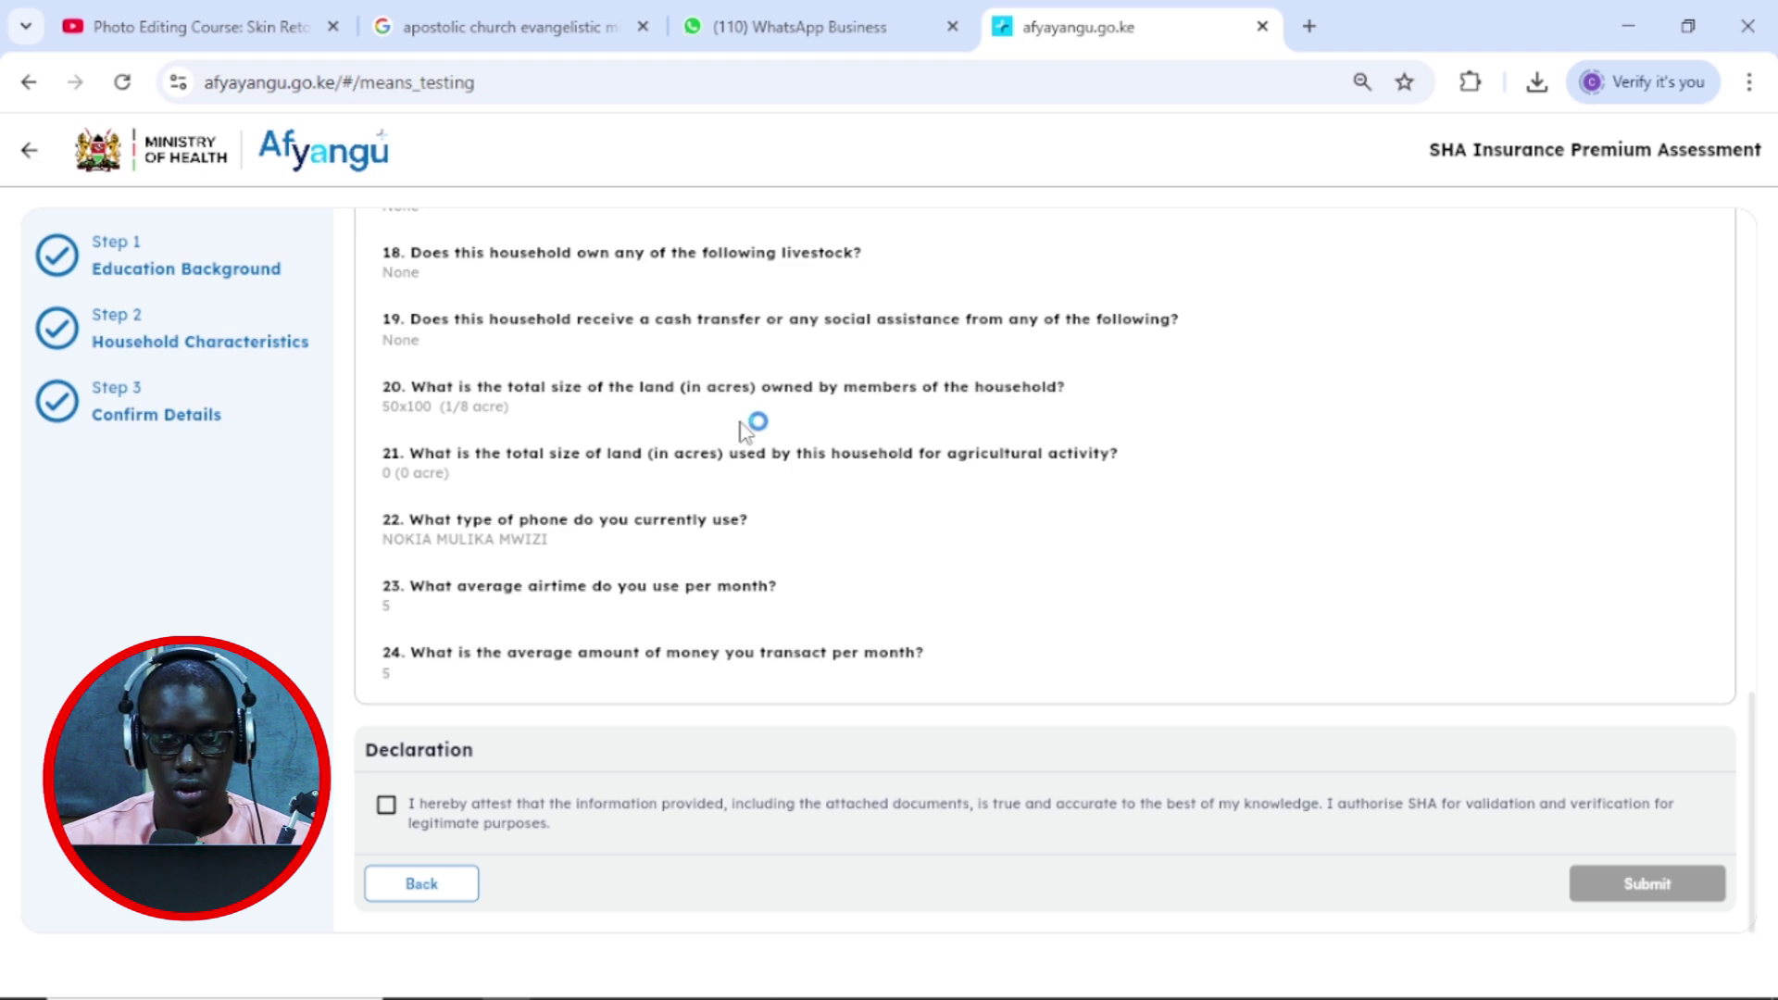
left_click(386, 805)
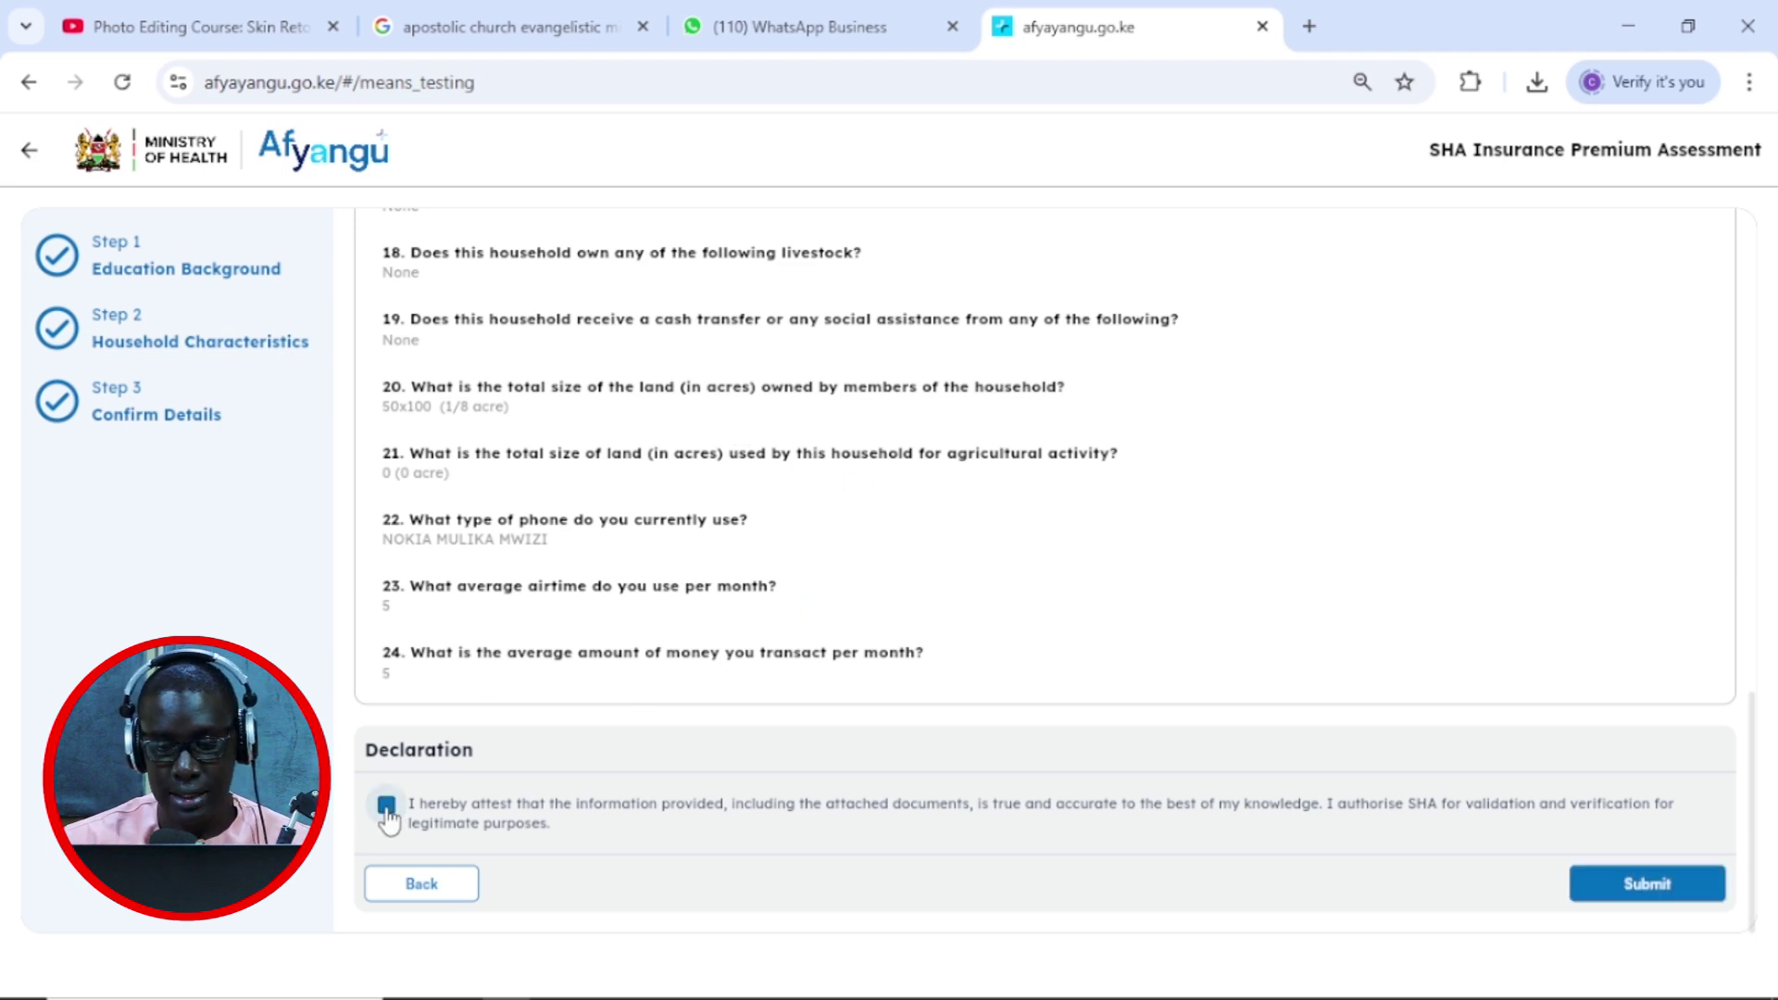
left_click(1645, 886)
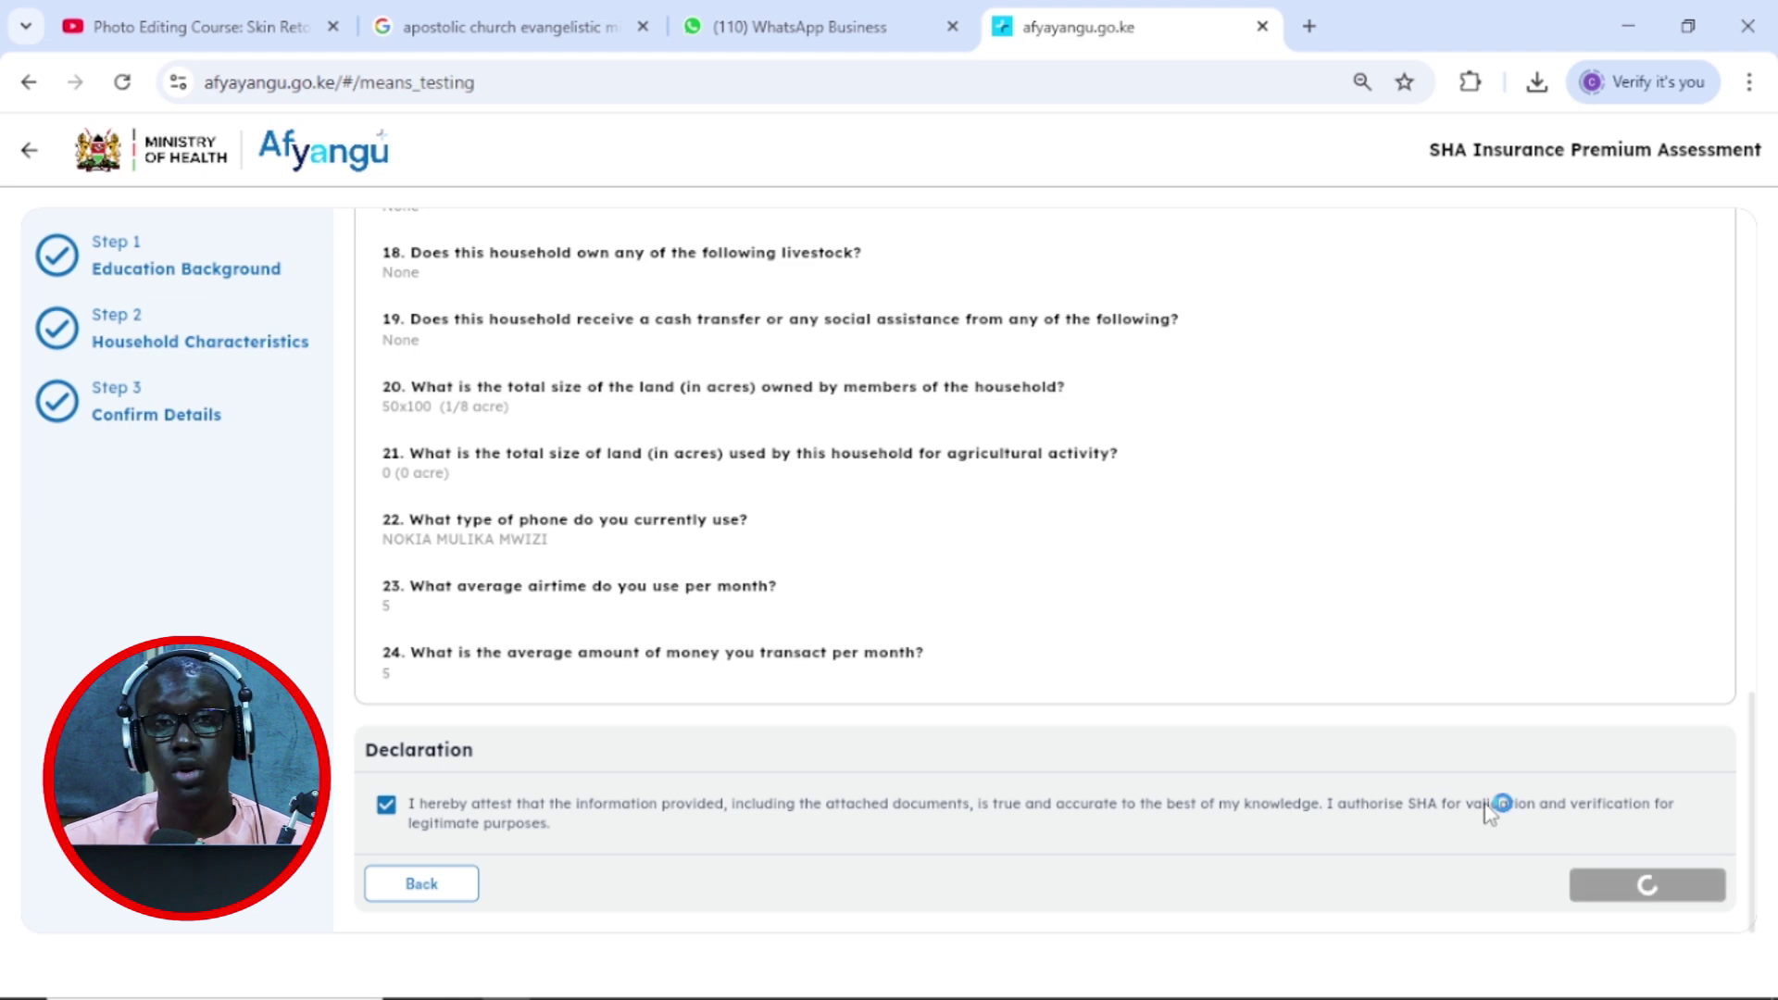